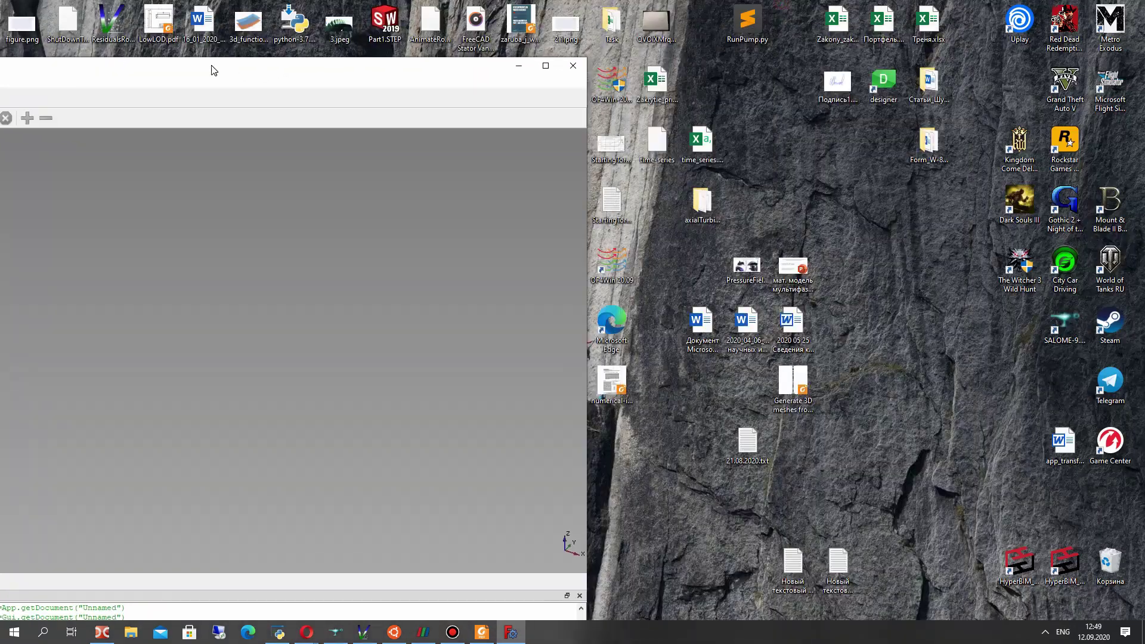
- Open the Task image from Double Commander's Exercise_15 folder in FreeCAD and maximize the FreeCAD window
{"action": "left_click", "coordinate": [102, 633]}
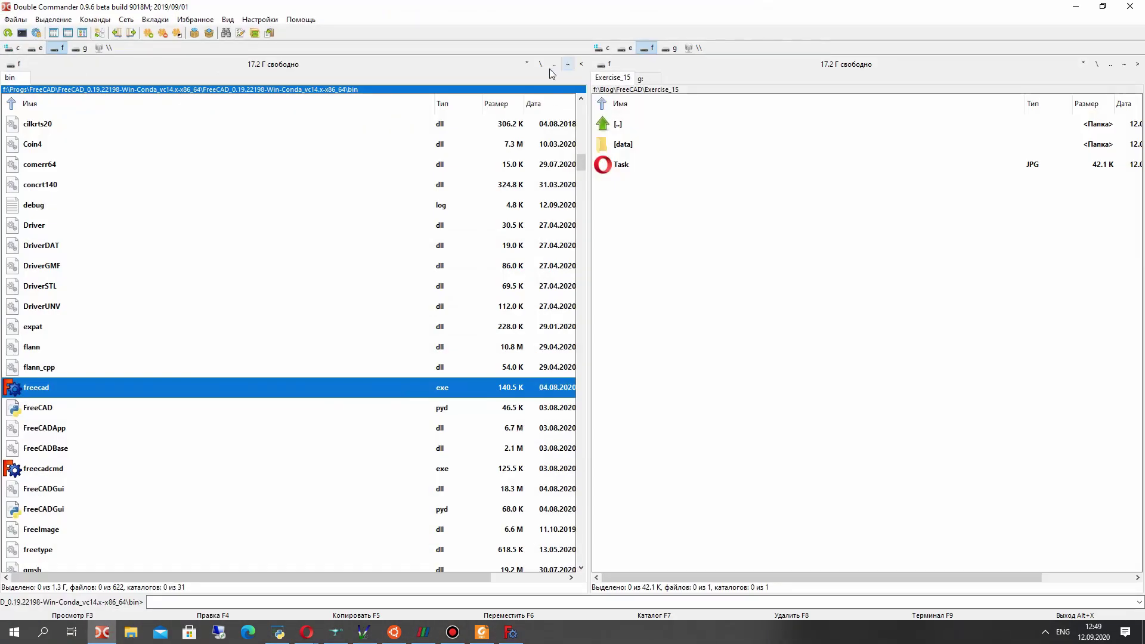
{"action": "left_click", "coordinate": [511, 634]}
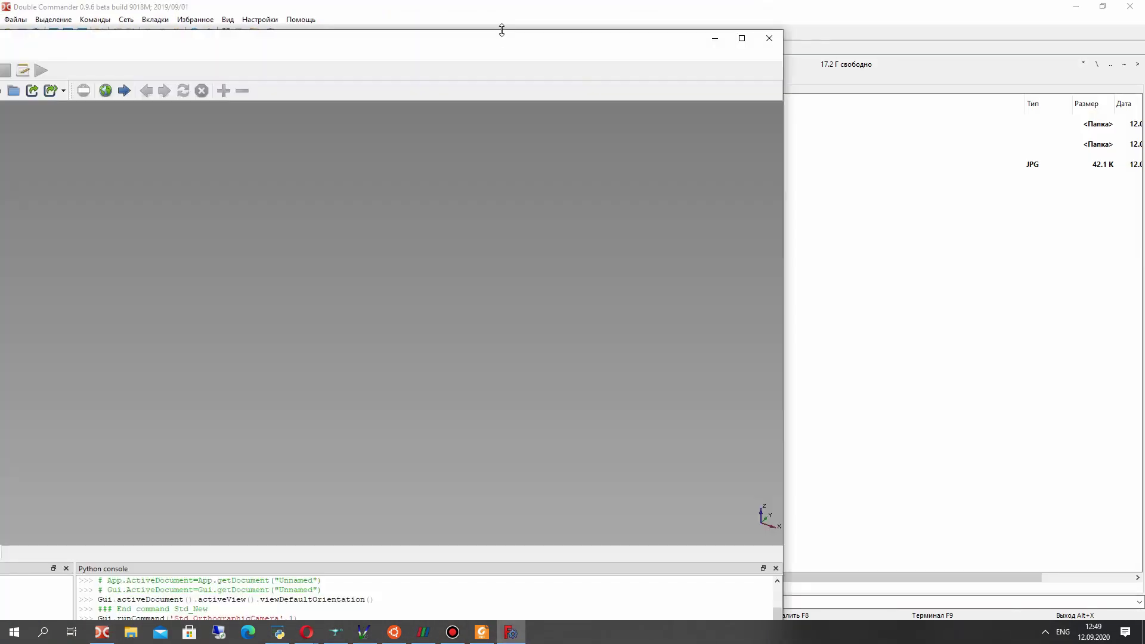
{"action": "left_click_drag", "start_coordinate": [502, 40], "coordinate": [312, 15]}
{"action": "left_click_drag", "start_coordinate": [621, 168], "coordinate": [562, 277]}
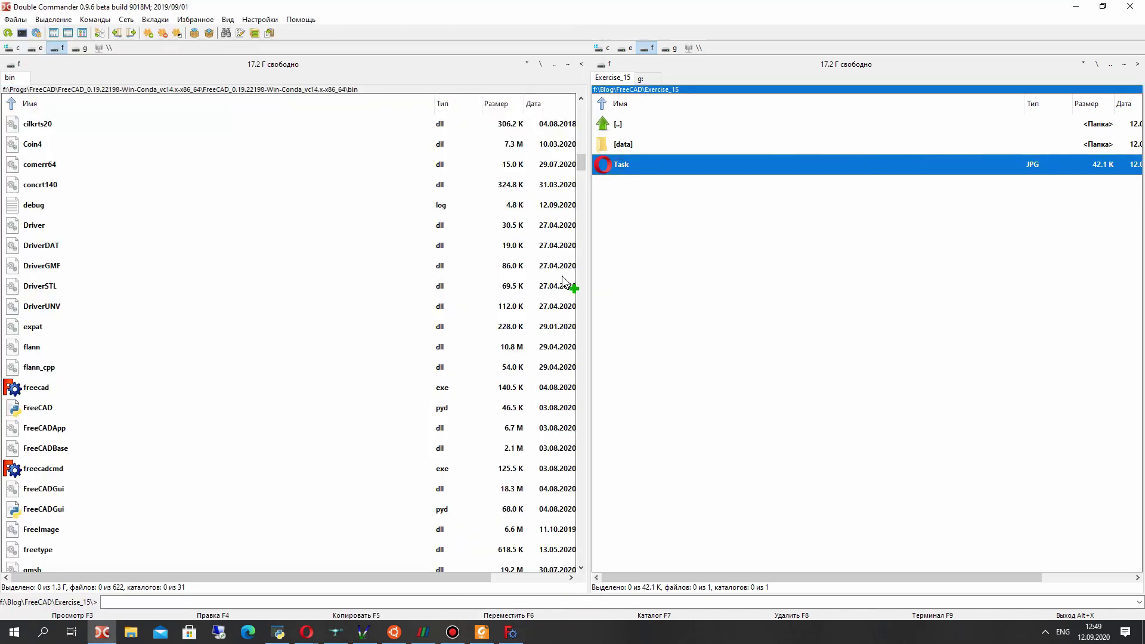
{"action": "left_click_drag", "start_coordinate": [520, 641], "coordinate": [486, 528]}
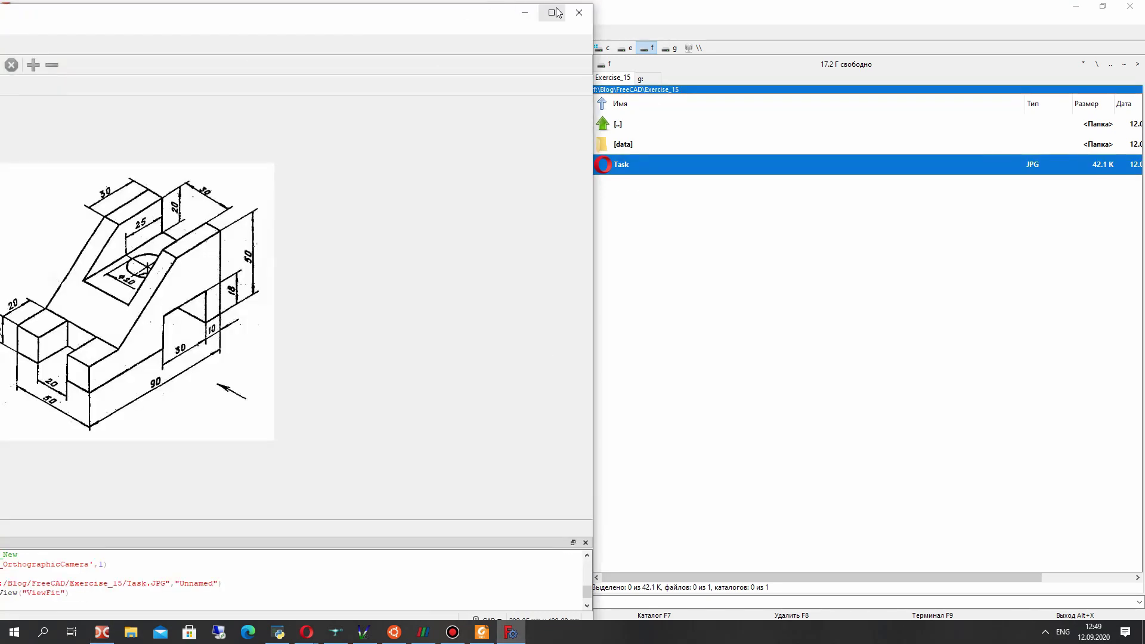
{"action": "left_click", "coordinate": [550, 10]}
{"action": "scroll", "coordinate": [783, 275], "scroll_direction": "up", "scroll_amount": 2}
{"action": "scroll", "coordinate": [783, 274], "scroll_direction": "down", "scroll_amount": 2}
{"action": "middle_click_drag", "start_coordinate": [406, 482], "coordinate": [386, 483]}
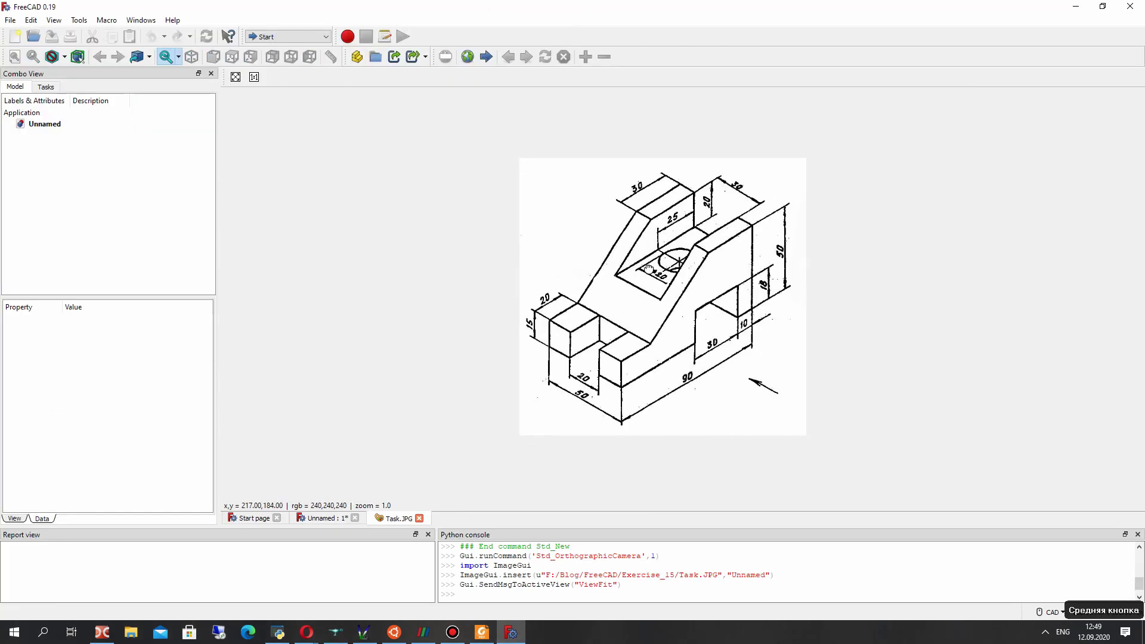
- Return to the Unnamed document, switch to the Part Design workbench and create a new body
{"action": "left_click", "coordinate": [329, 518]}
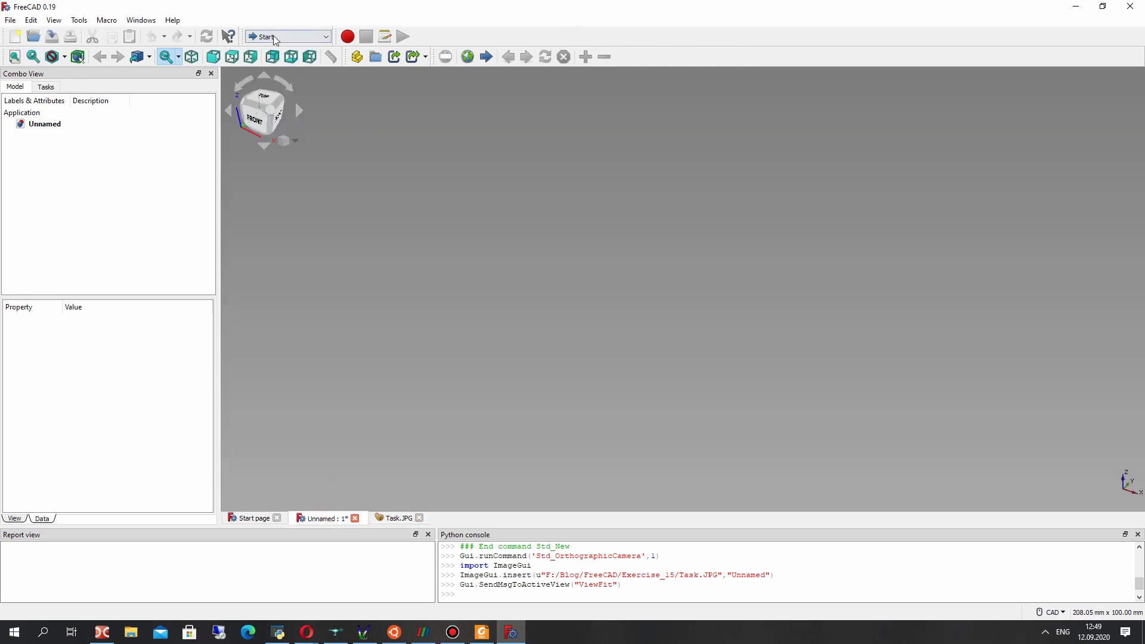
{"action": "left_click", "coordinate": [291, 37]}
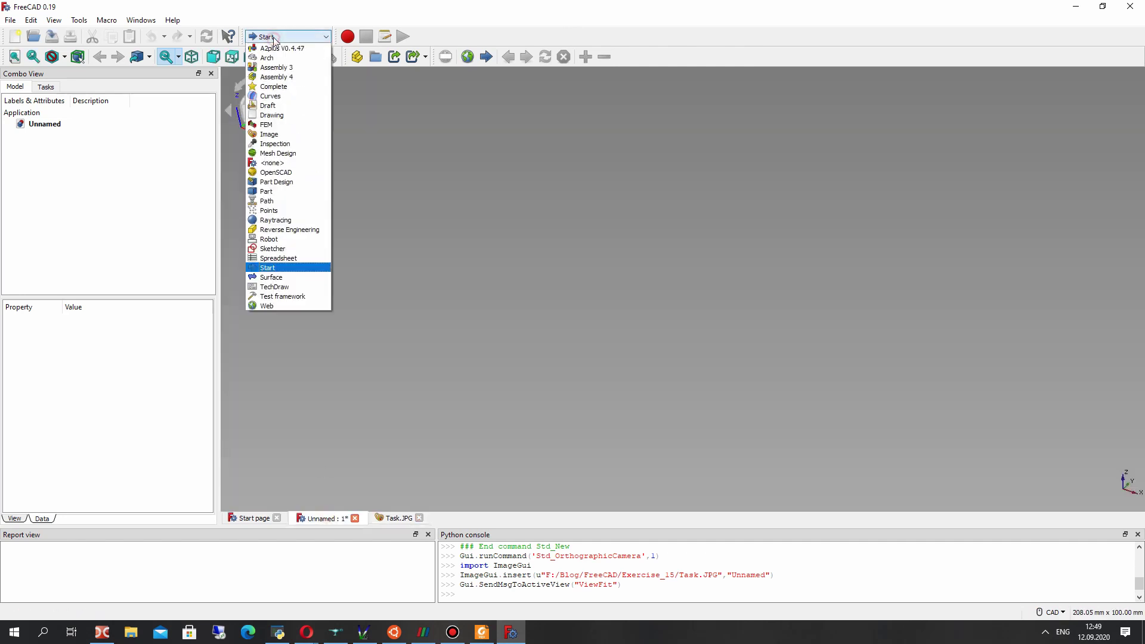
{"action": "left_click", "coordinate": [266, 182]}
{"action": "left_click", "coordinate": [445, 57]}
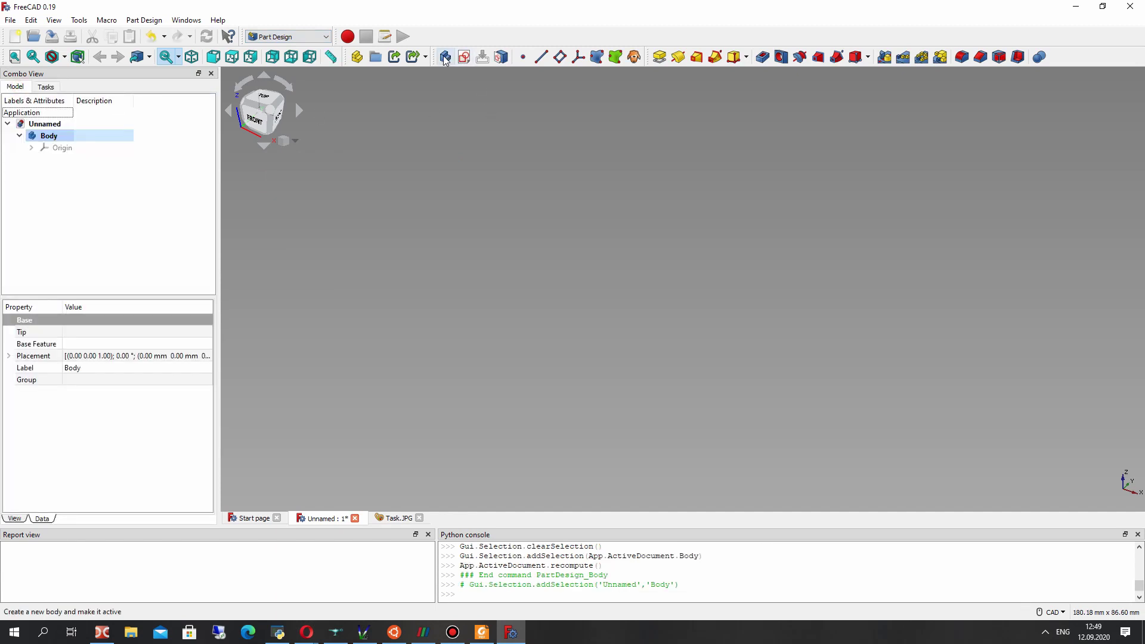
- Create a new sketch on the body's XZ plane
{"action": "left_click", "coordinate": [464, 57]}
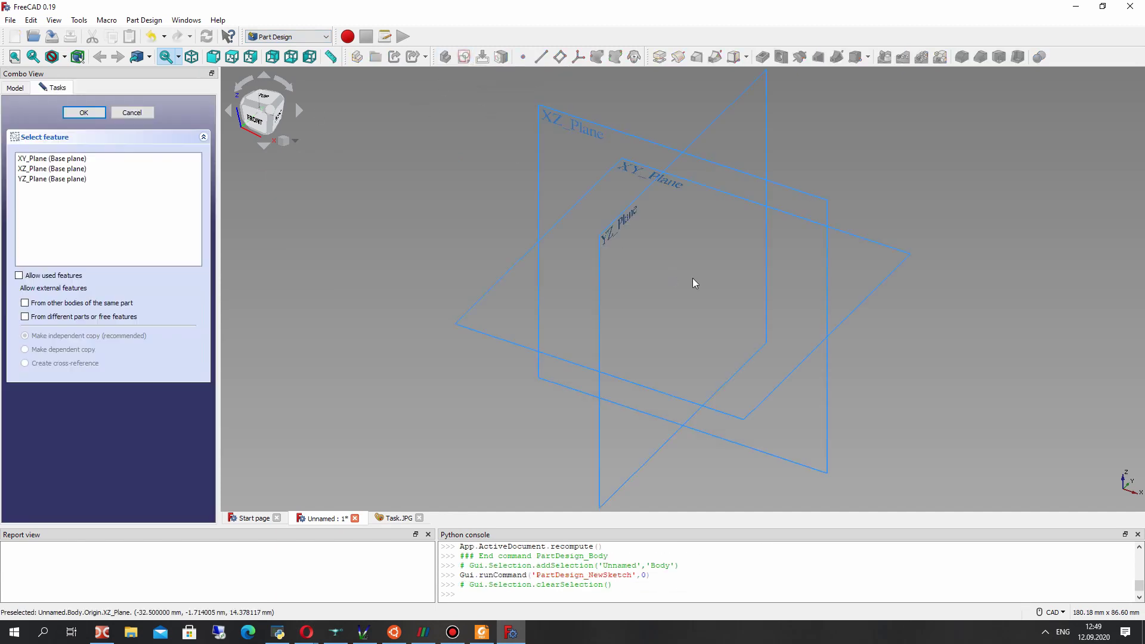
{"action": "left_click", "coordinate": [560, 124]}
{"action": "left_click", "coordinate": [83, 112]}
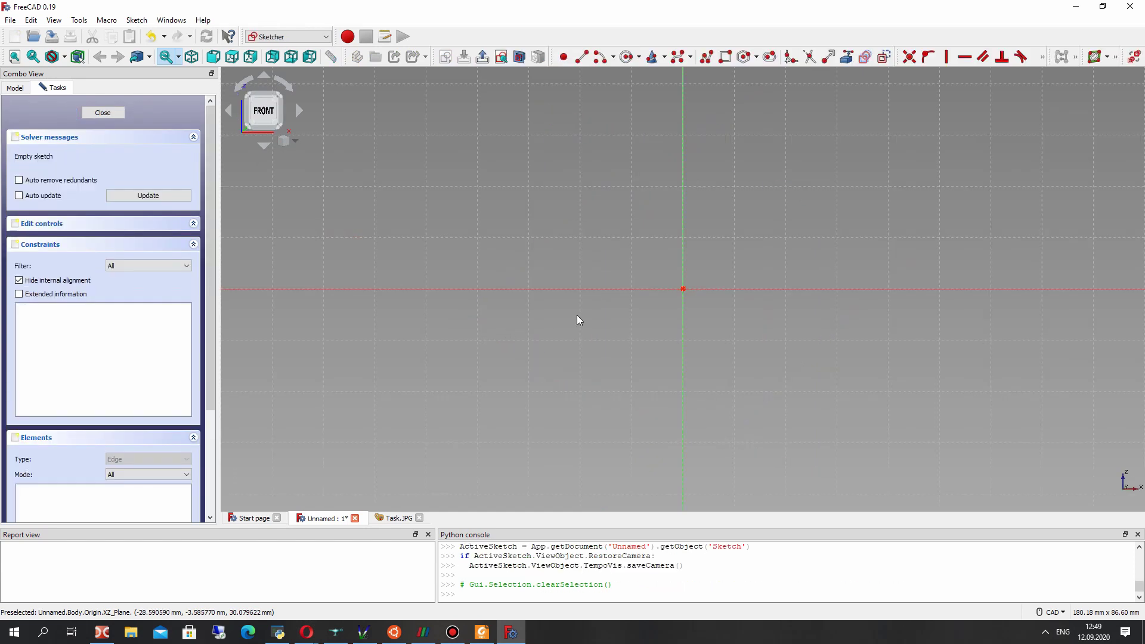
- Check the task drawing and sketch a line about 93 mm long from the origin along the positive horizontal axis
{"action": "left_click", "coordinate": [396, 517]}
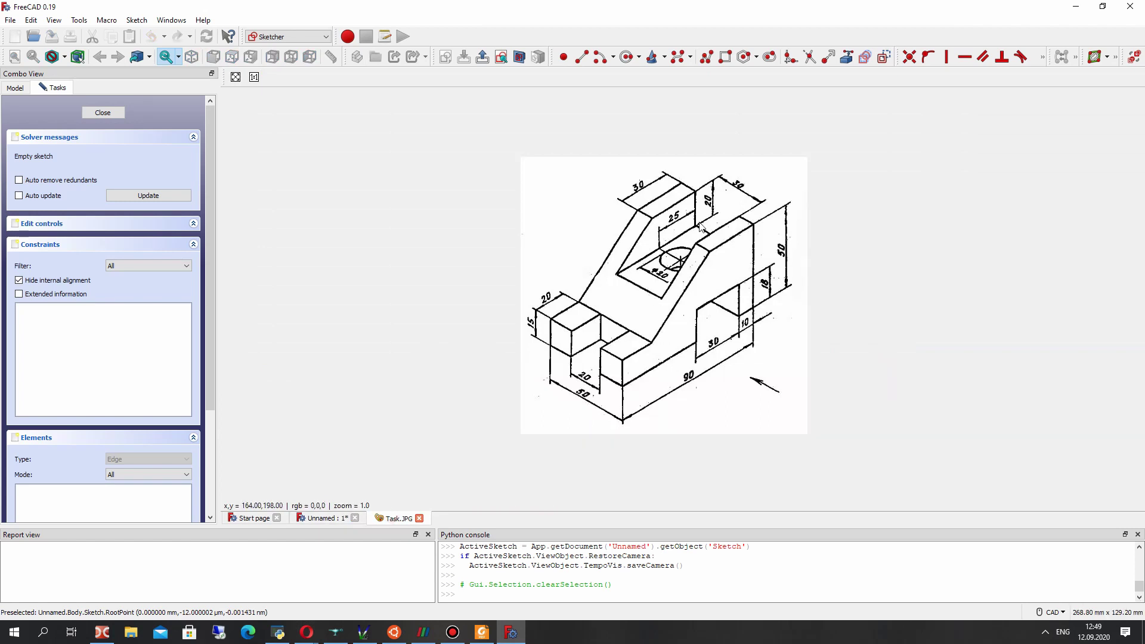
{"action": "left_click", "coordinate": [318, 519]}
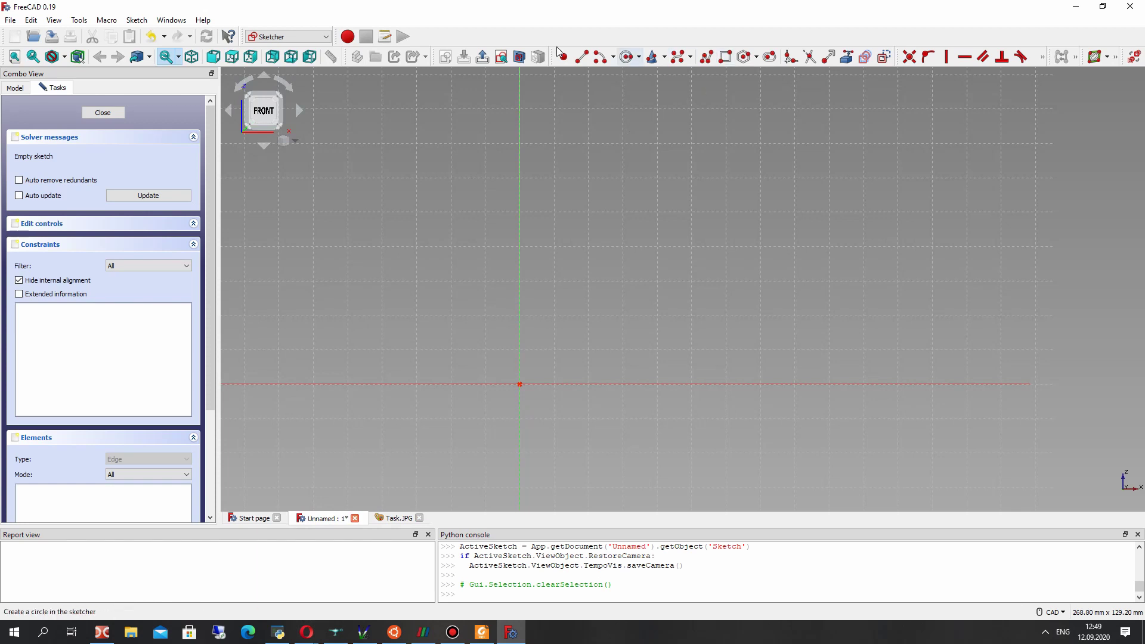
{"action": "left_click", "coordinate": [397, 518]}
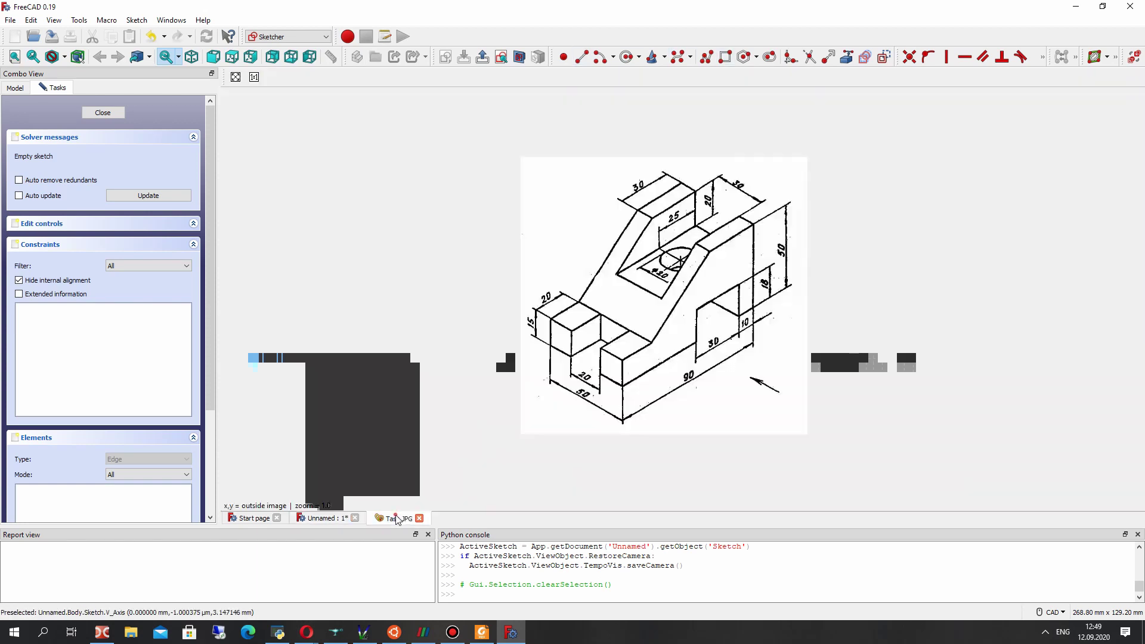
{"action": "left_click", "coordinate": [321, 519]}
{"action": "left_click", "coordinate": [581, 57]}
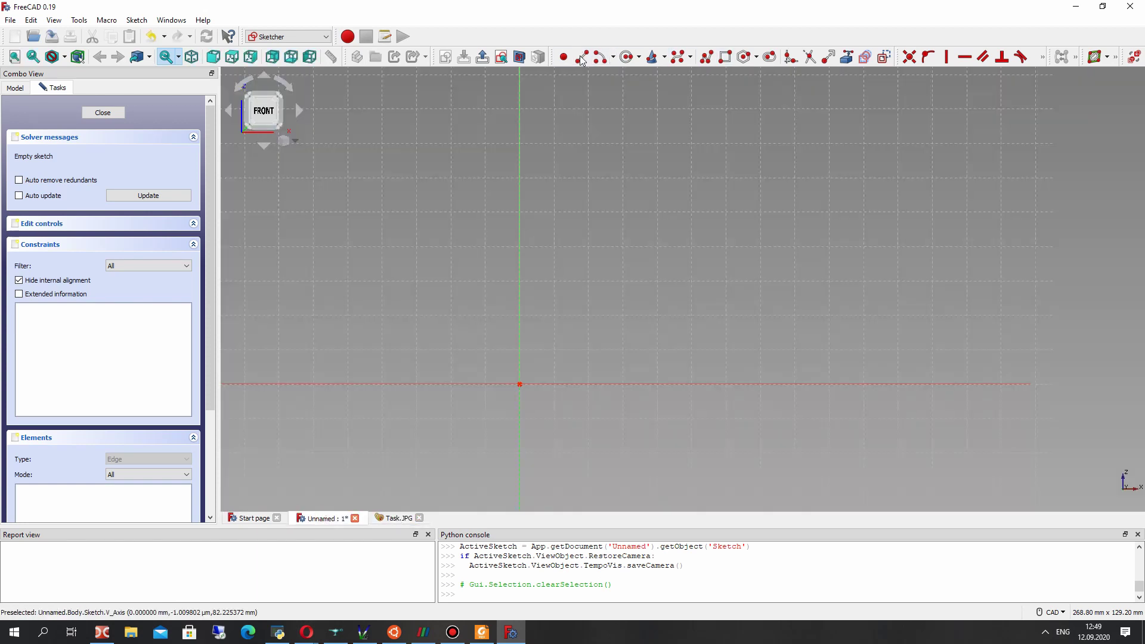
{"action": "left_click", "coordinate": [519, 384]}
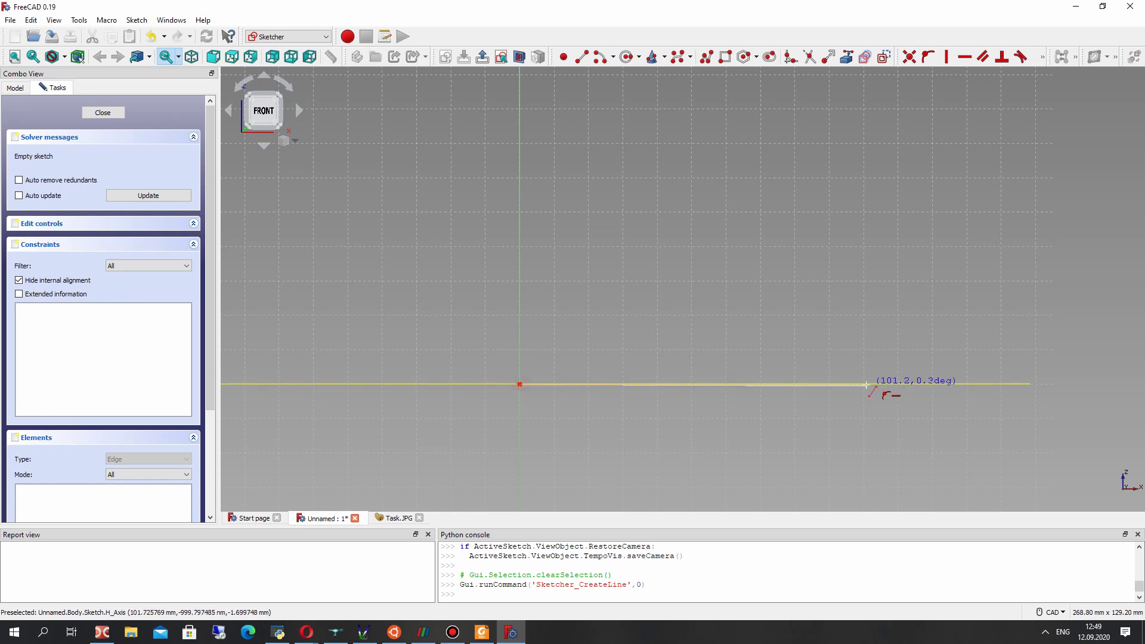
{"action": "left_click", "coordinate": [838, 384]}
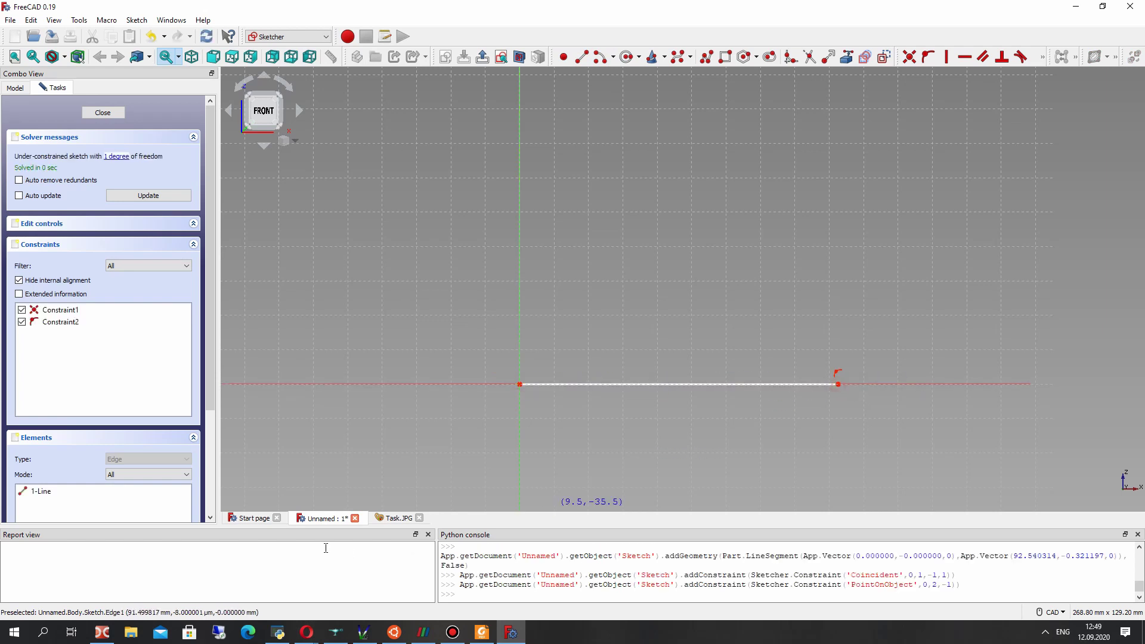
- Check the task drawing and sketch a rectangle about 58 by 41 mm upward from the base line's free end
{"action": "left_click", "coordinate": [392, 517]}
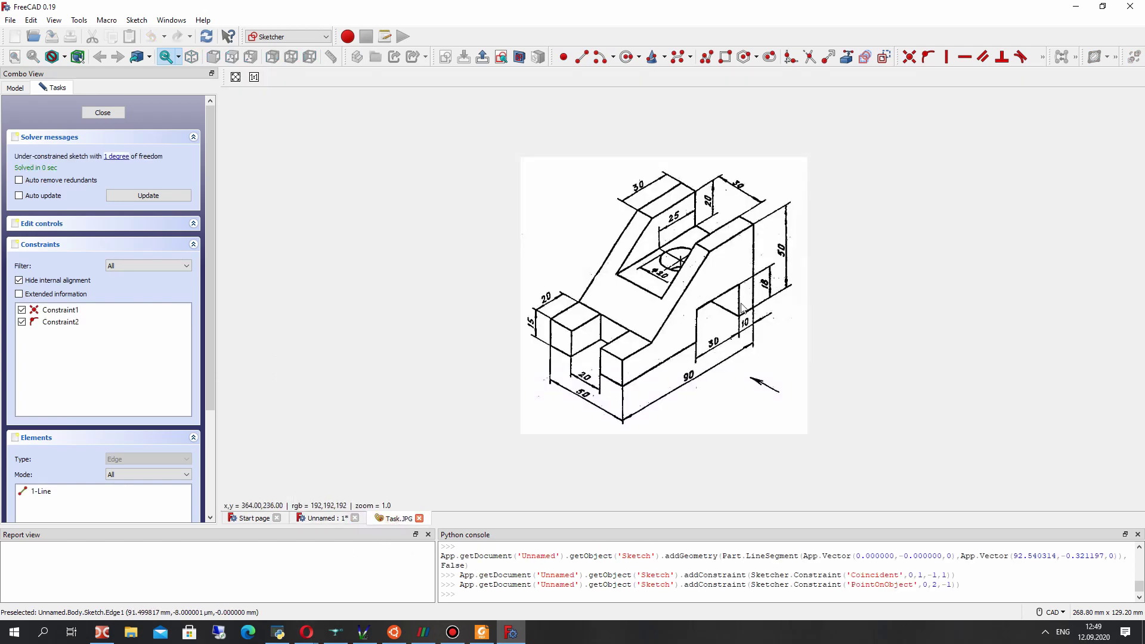
{"action": "left_click", "coordinate": [335, 518]}
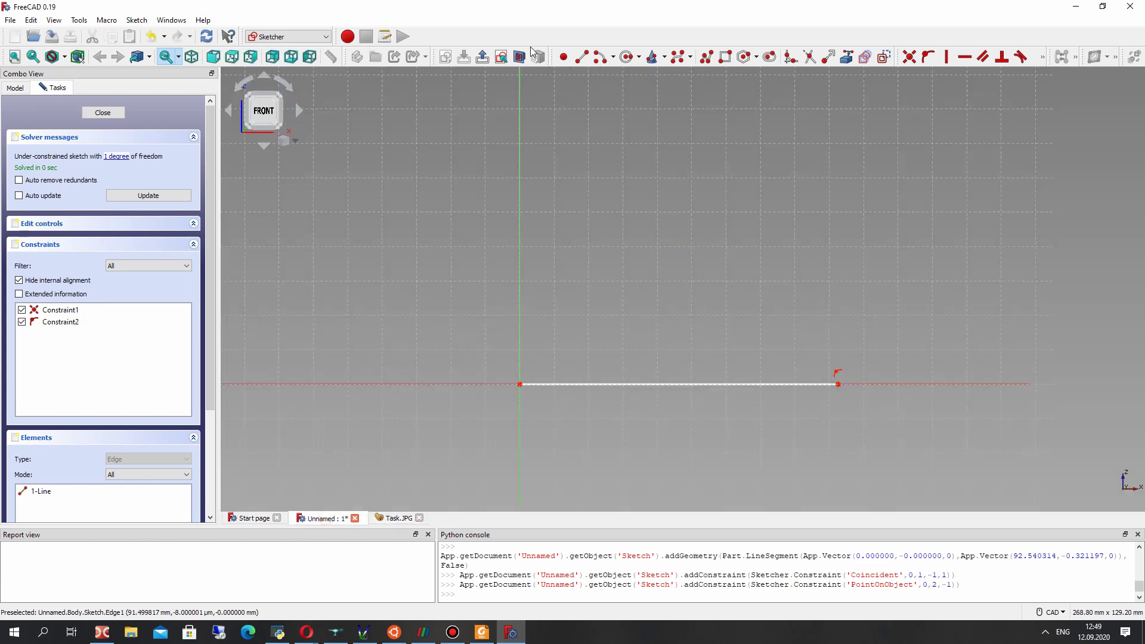
{"action": "left_click", "coordinate": [583, 57]}
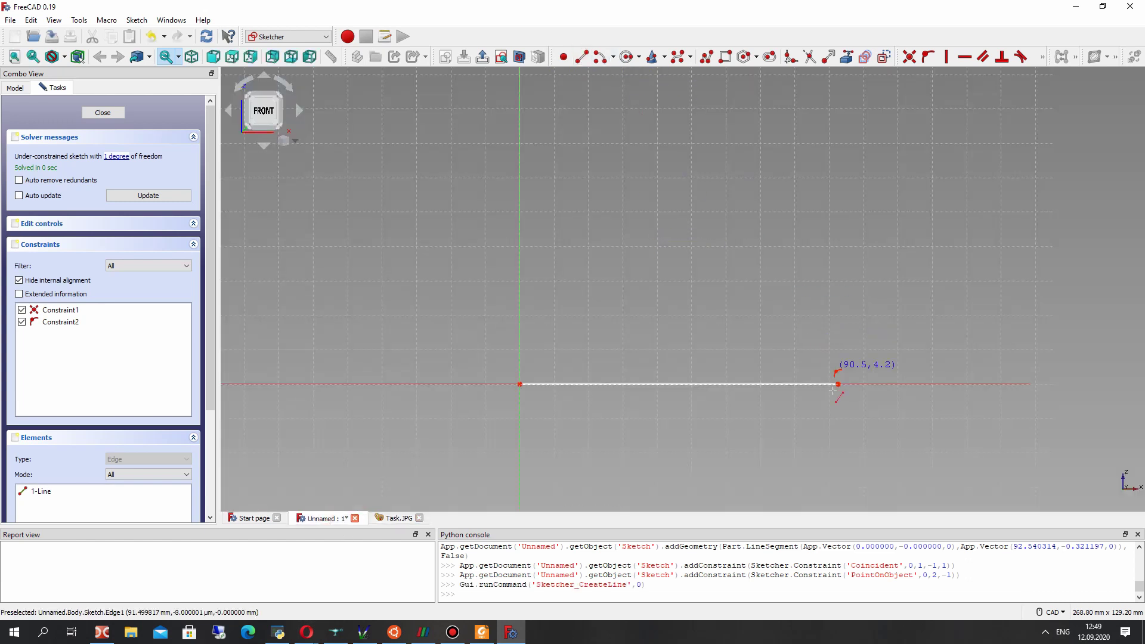
{"action": "left_click", "coordinate": [725, 57]}
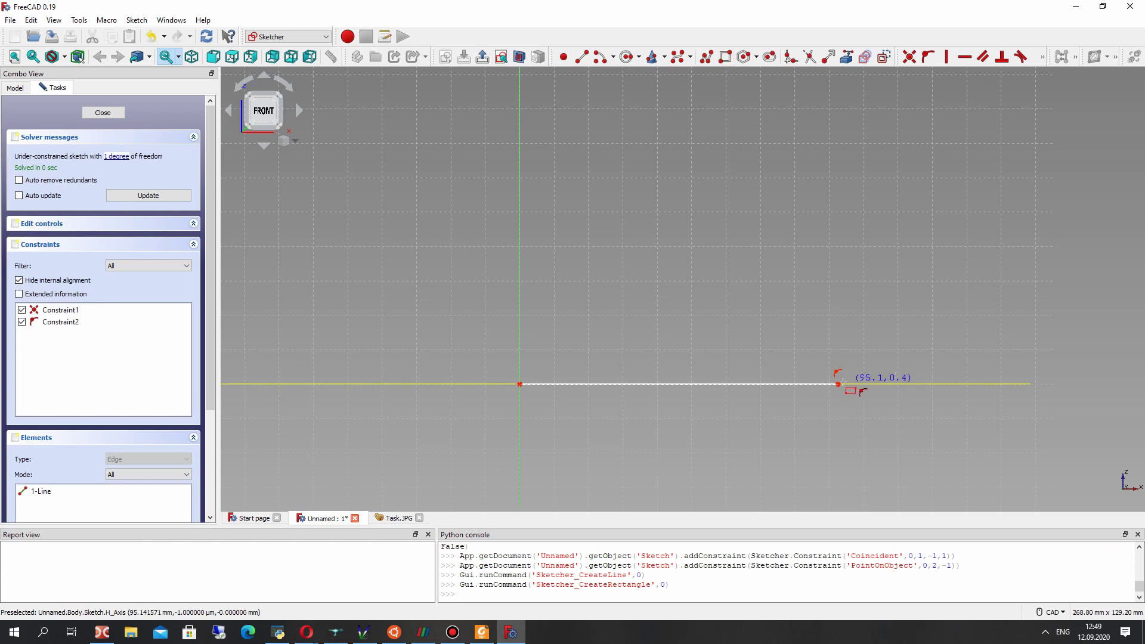
{"action": "left_click", "coordinate": [838, 384]}
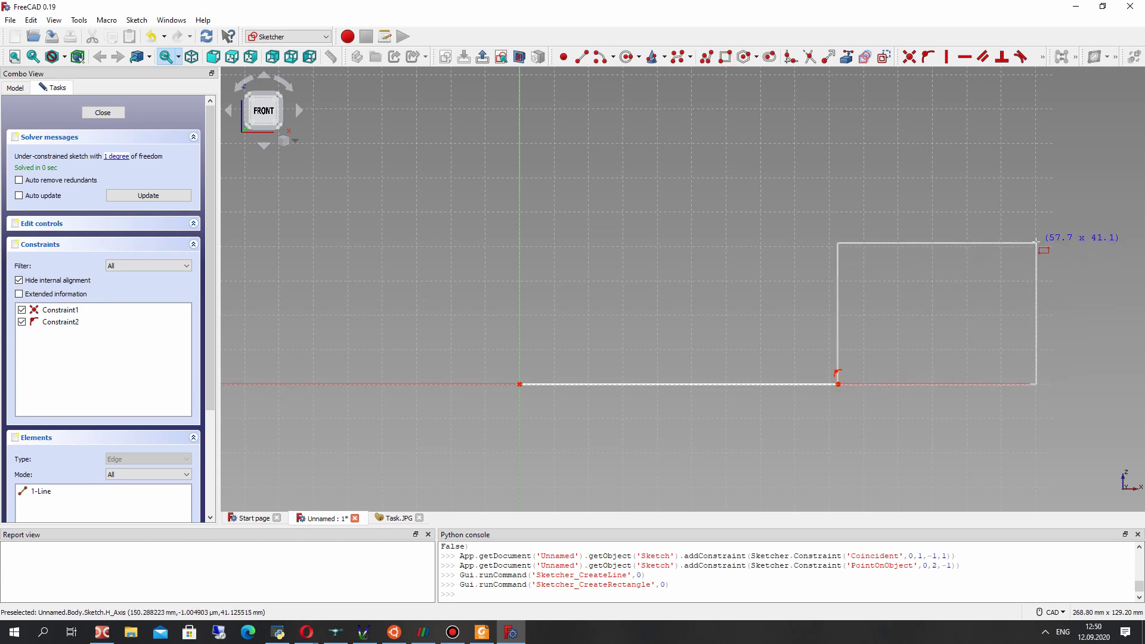
{"action": "left_click", "coordinate": [1035, 251]}
- Try to trim the rectangle's lower edge lying on the horizontal axis
{"action": "scroll", "coordinate": [802, 309], "scroll_direction": "down", "scroll_amount": 1}
{"action": "middle_click_drag", "start_coordinate": [831, 311], "coordinate": [615, 323]}
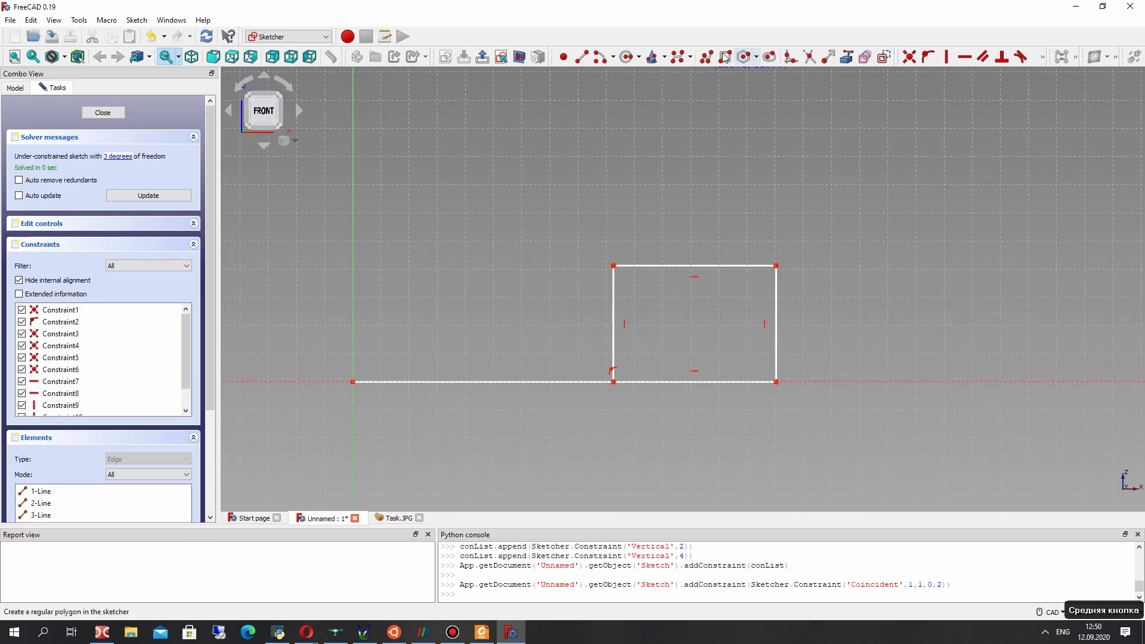
{"action": "left_click", "coordinate": [810, 57]}
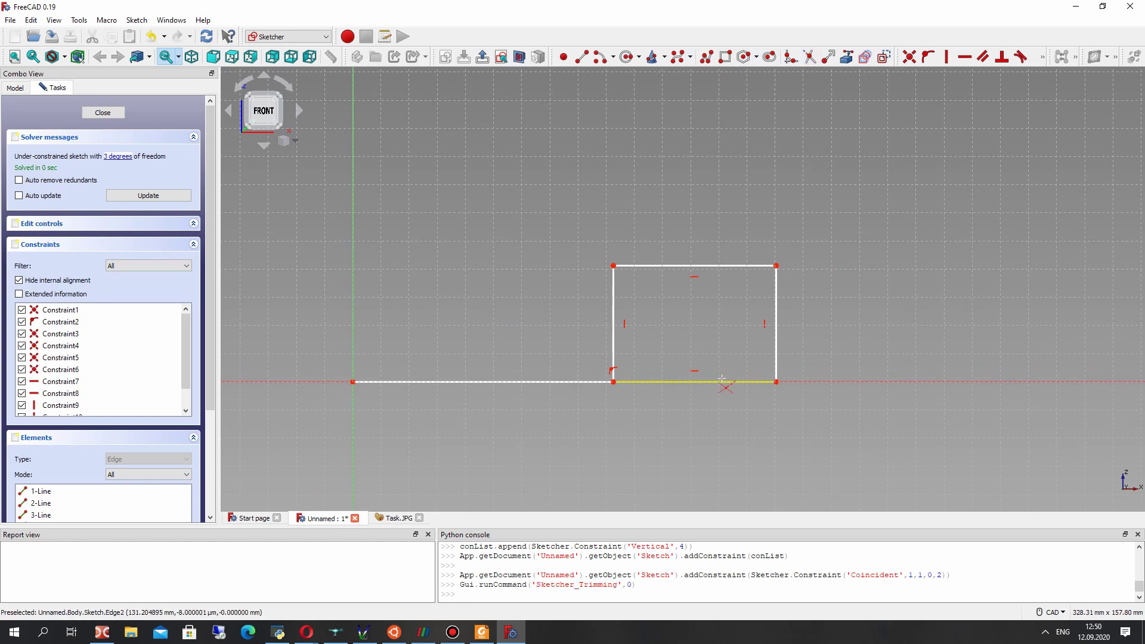
{"action": "left_click", "coordinate": [810, 57]}
{"action": "left_click", "coordinate": [709, 382]}
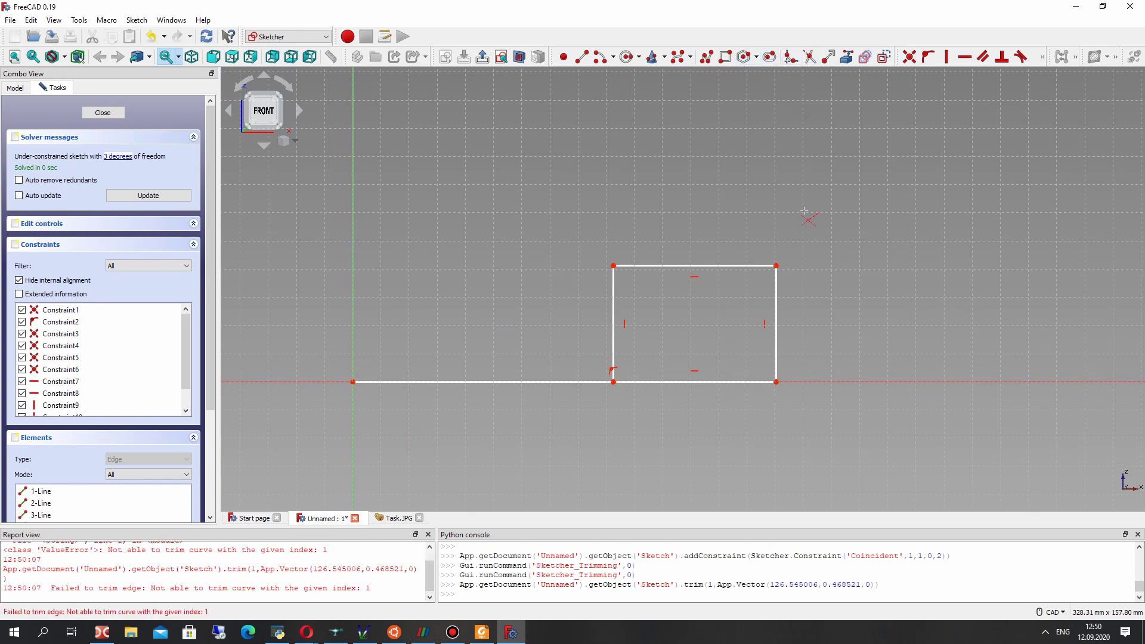
- Delete the rectangle's lower edge to leave the notch open at the base
{"action": "left_click", "coordinate": [709, 382]}
{"action": "key", "text": "Delete"}
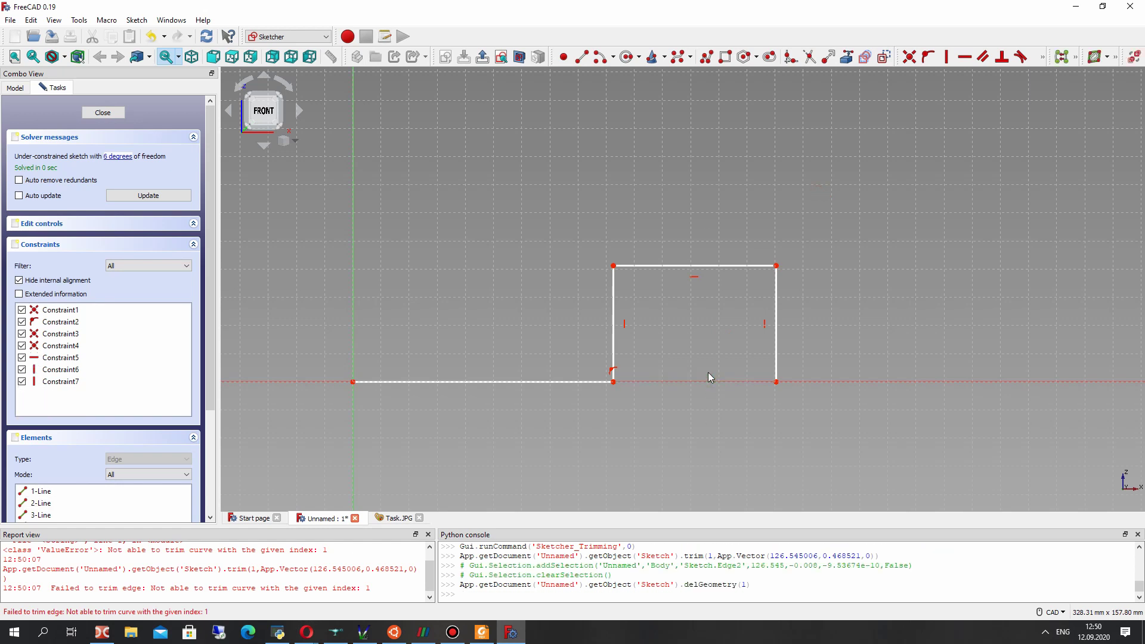
- Sketch a horizontal line about 38 mm long along the axis from the notch's lower right corner
{"action": "middle_click_drag", "start_coordinate": [691, 348], "coordinate": [571, 344]}
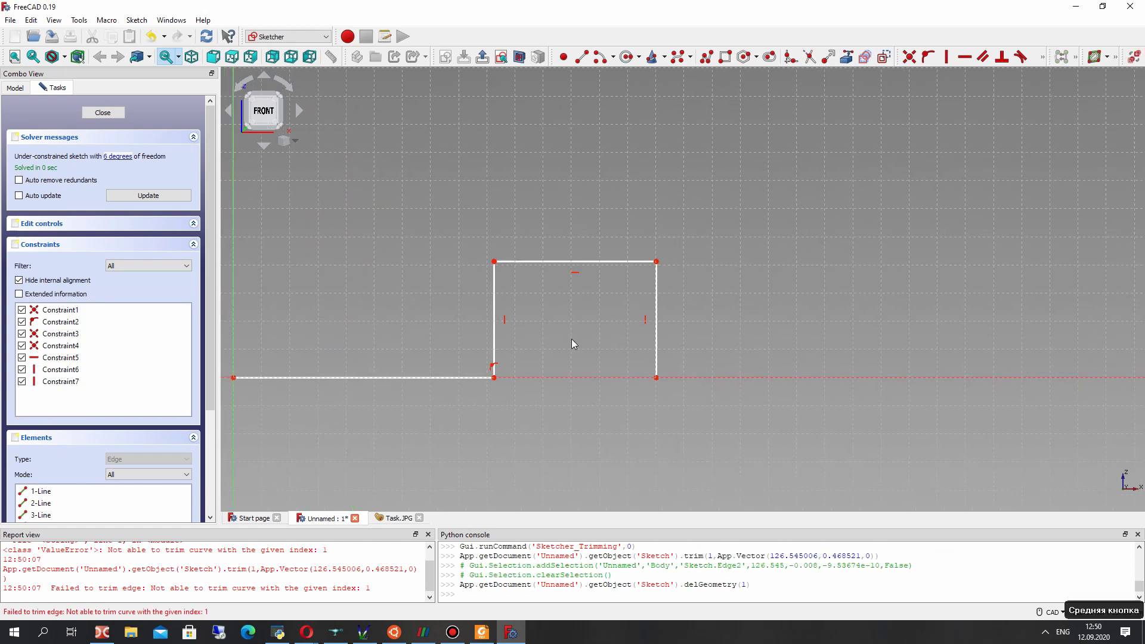
{"action": "left_click", "coordinate": [582, 56]}
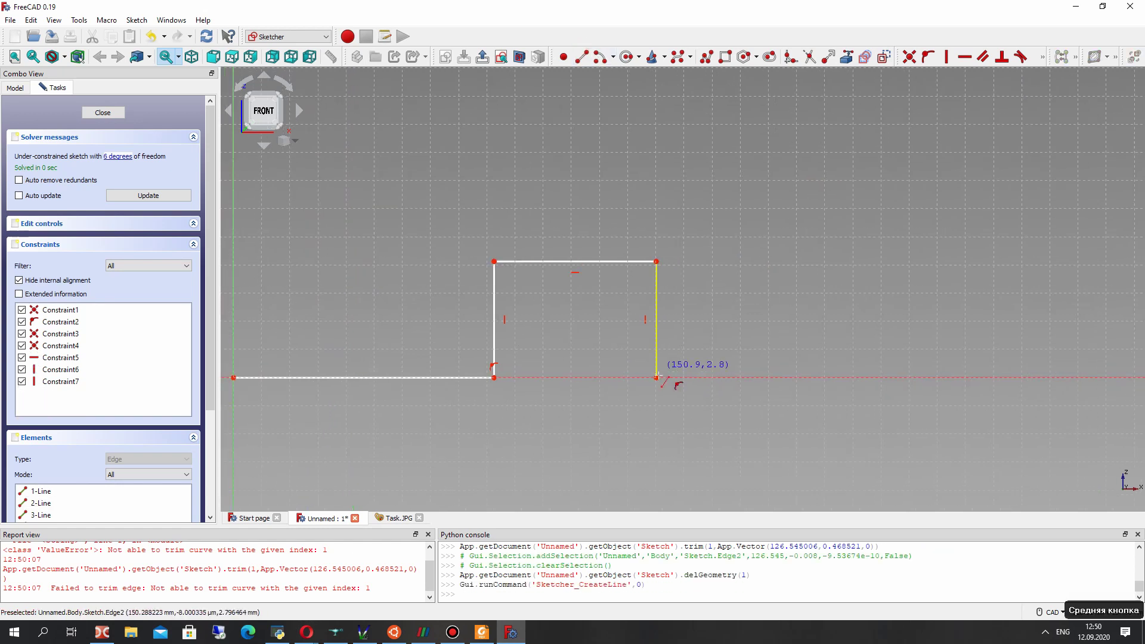
{"action": "left_click", "coordinate": [763, 377]}
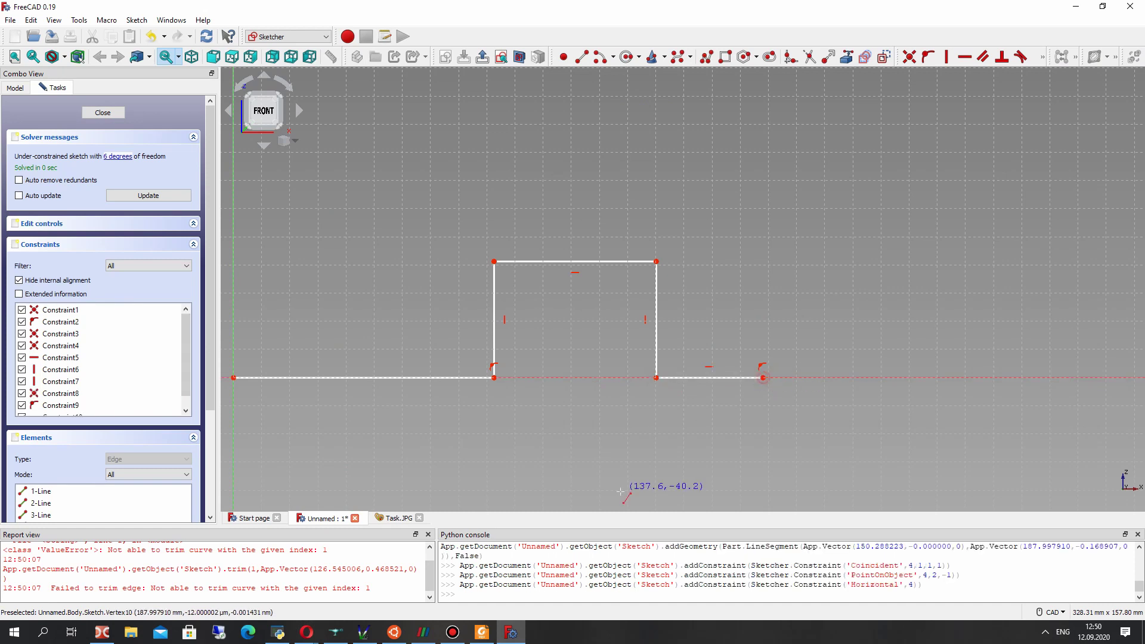
- Check the task drawing and sketch a vertical line about 101 mm high from the right end of the base
{"action": "left_click", "coordinate": [388, 521]}
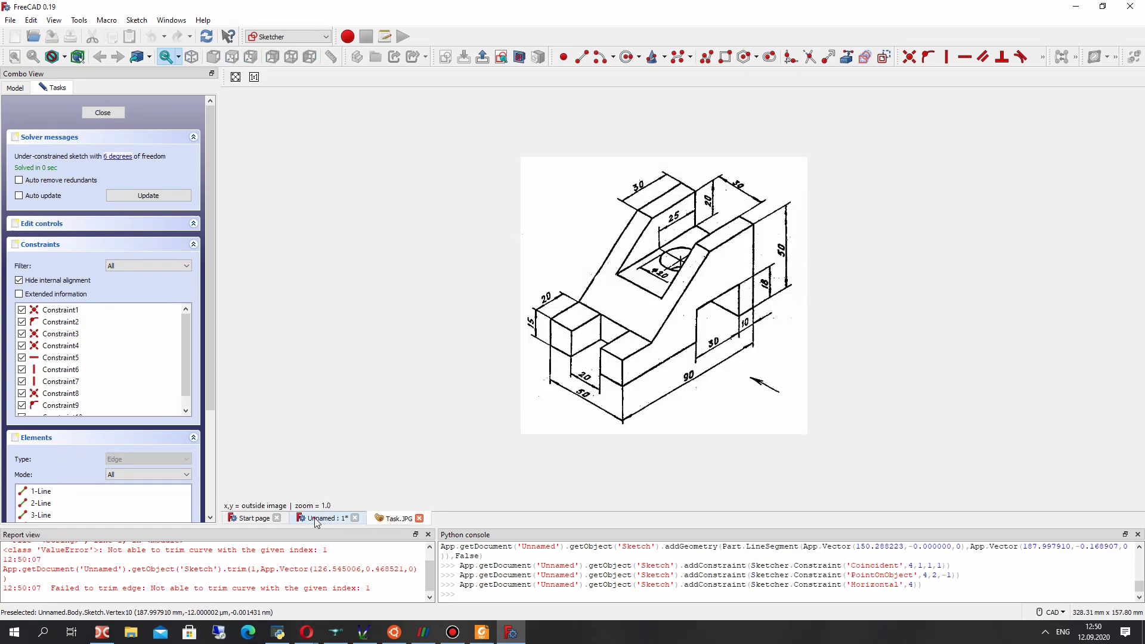
{"action": "left_click", "coordinate": [316, 519]}
{"action": "left_click", "coordinate": [582, 57]}
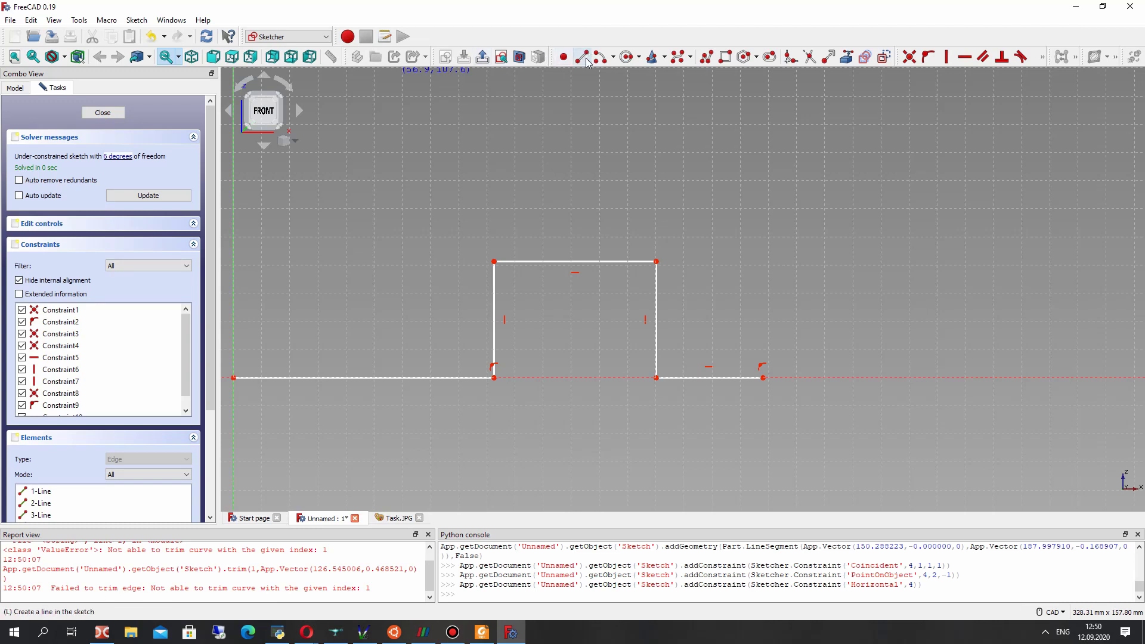
{"action": "left_click", "coordinate": [763, 378]}
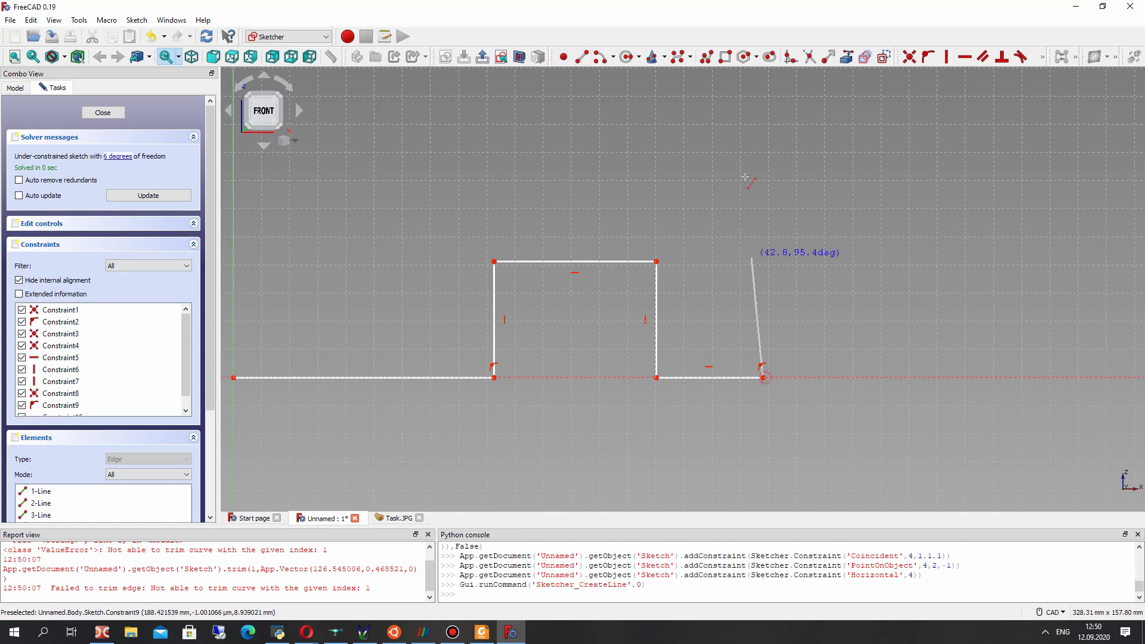
{"action": "left_click", "coordinate": [762, 91]}
- Check the task drawing and sketch a horizontal top line about 92 mm long leftward from the vertical line's upper end
{"action": "left_click", "coordinate": [391, 518]}
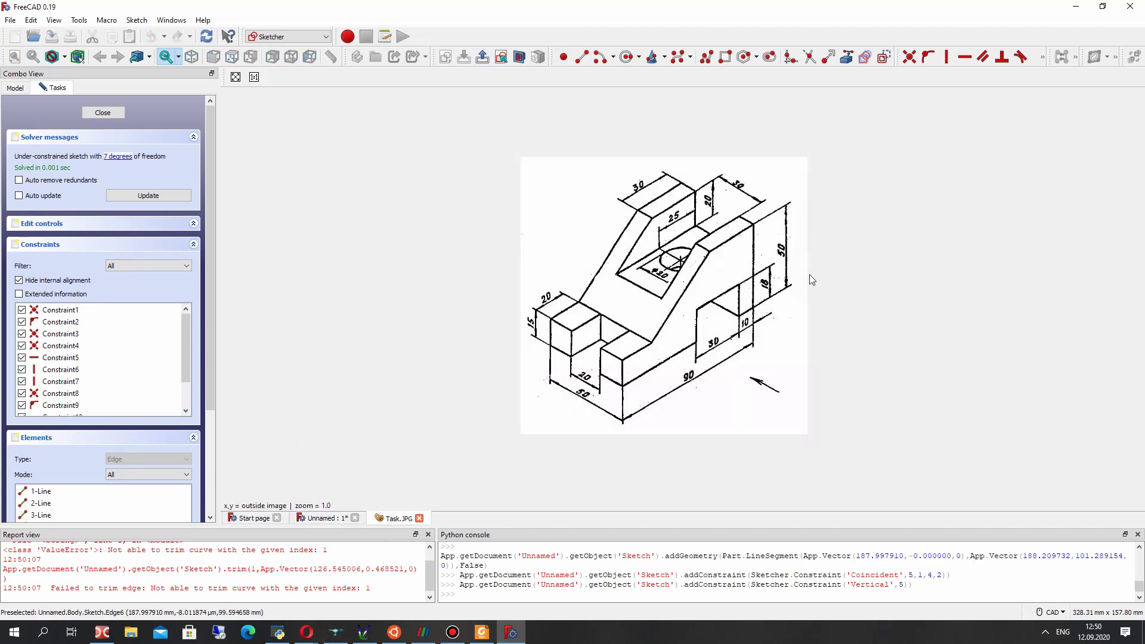
{"action": "left_click", "coordinate": [316, 518]}
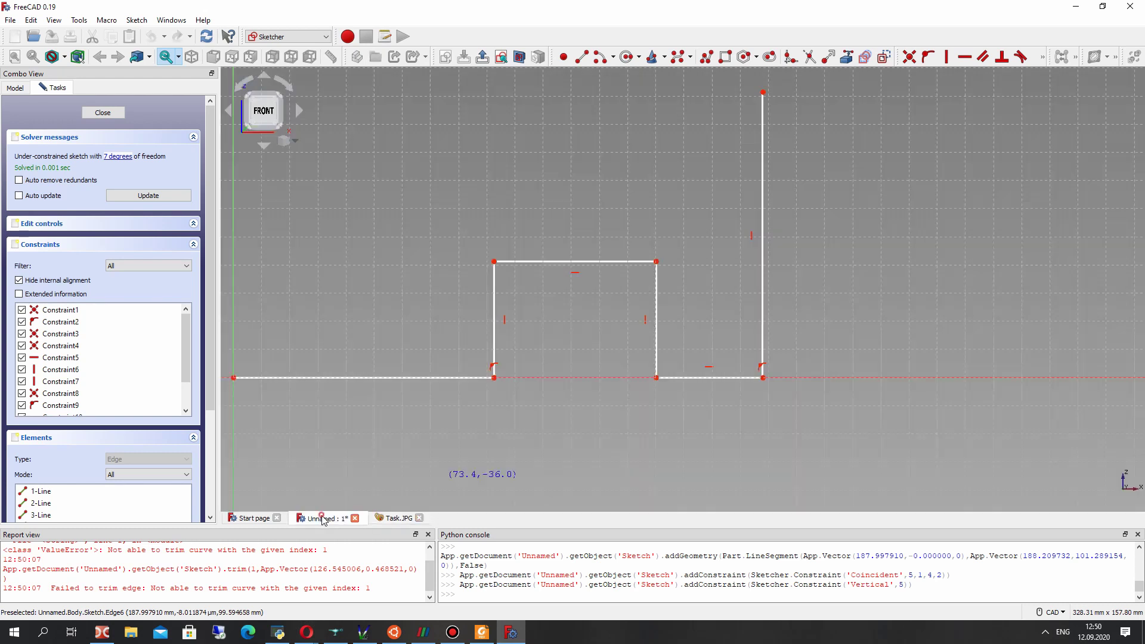
{"action": "left_click", "coordinate": [581, 57]}
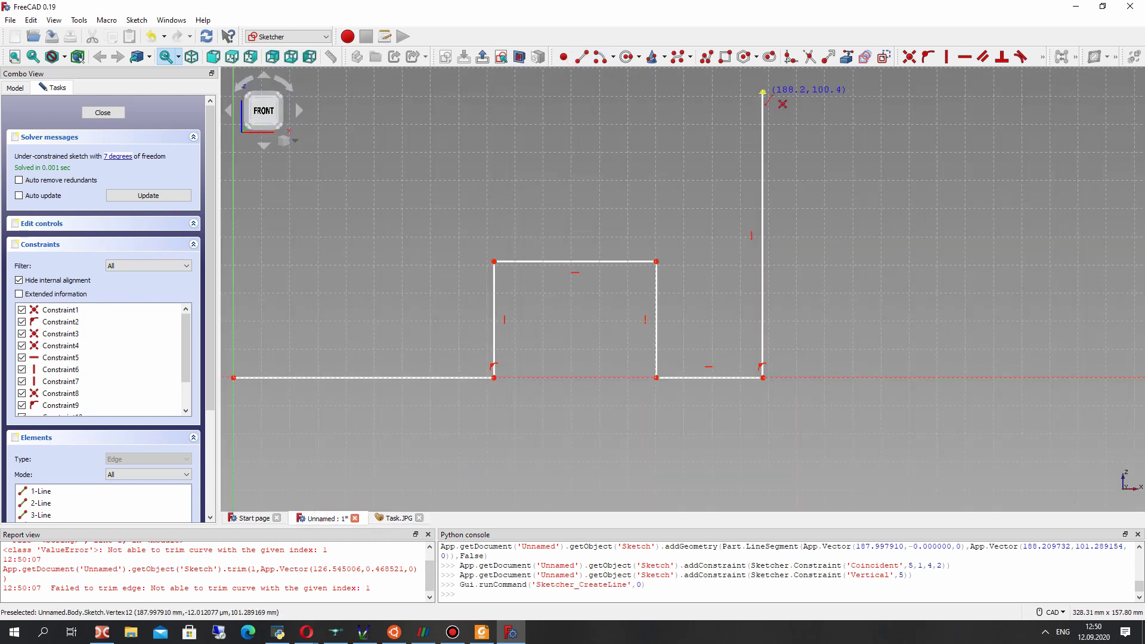
{"action": "left_click", "coordinate": [763, 93]}
{"action": "left_click", "coordinate": [503, 92]}
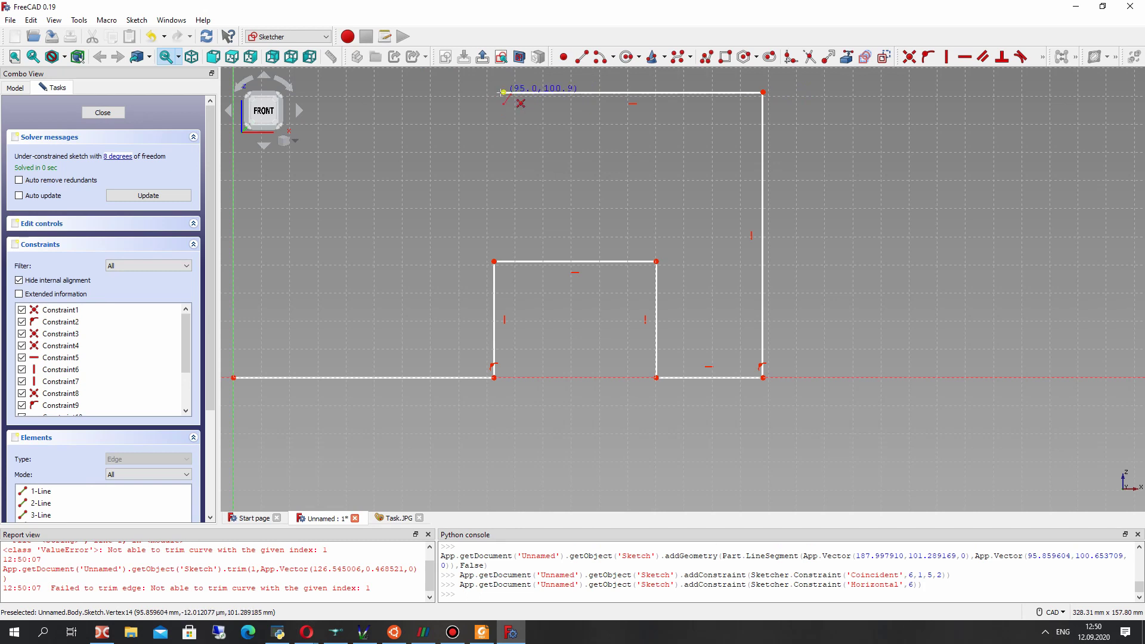
- Sketch a sloping line about 77 mm long down and leftward from the top line's left end, and compare it with the task drawing
{"action": "left_click", "coordinate": [503, 93]}
{"action": "left_click", "coordinate": [311, 193]}
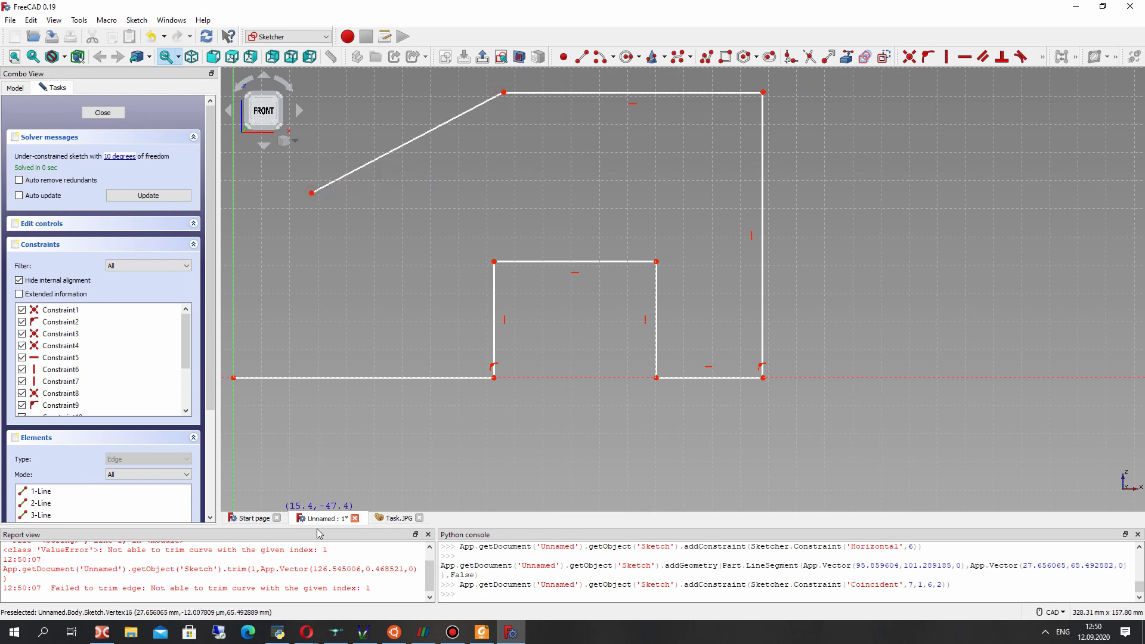
{"action": "left_click", "coordinate": [394, 519]}
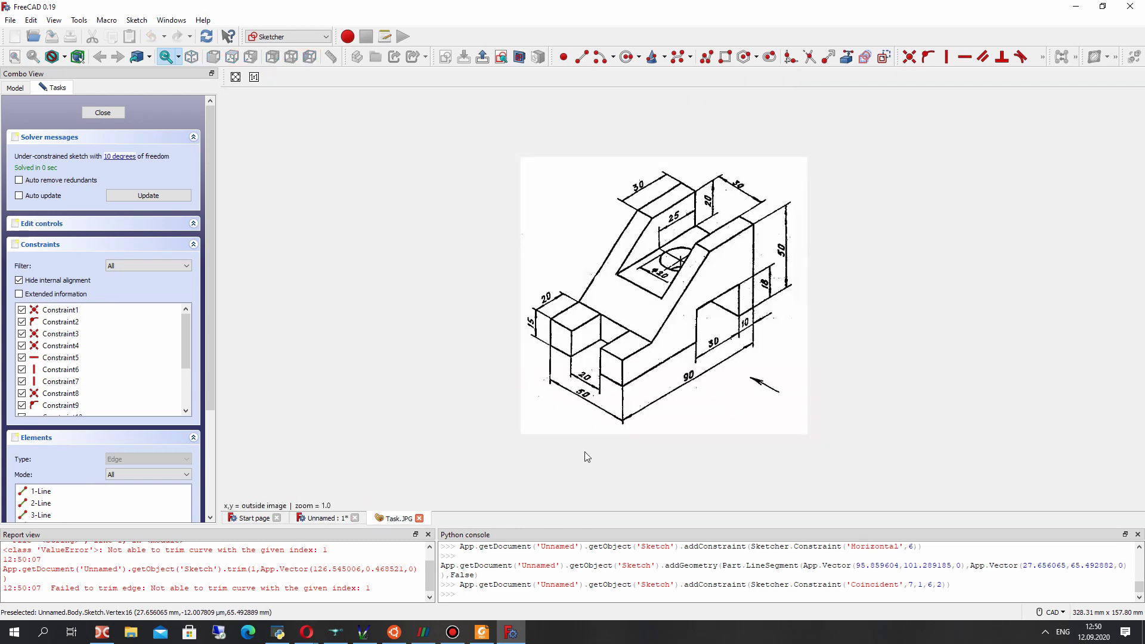
{"action": "left_click", "coordinate": [332, 517]}
- Close the profile with a line about 28 mm long to the vertical axis and a vertical line about 67 mm down to the origin
{"action": "left_click", "coordinate": [582, 57]}
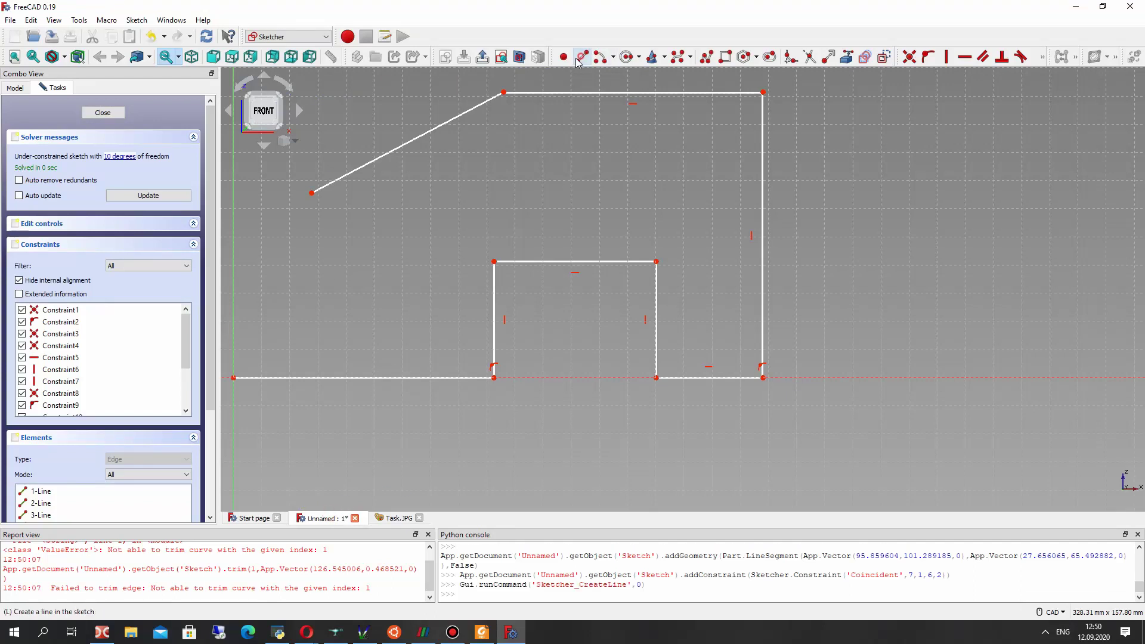
{"action": "left_click", "coordinate": [311, 192]}
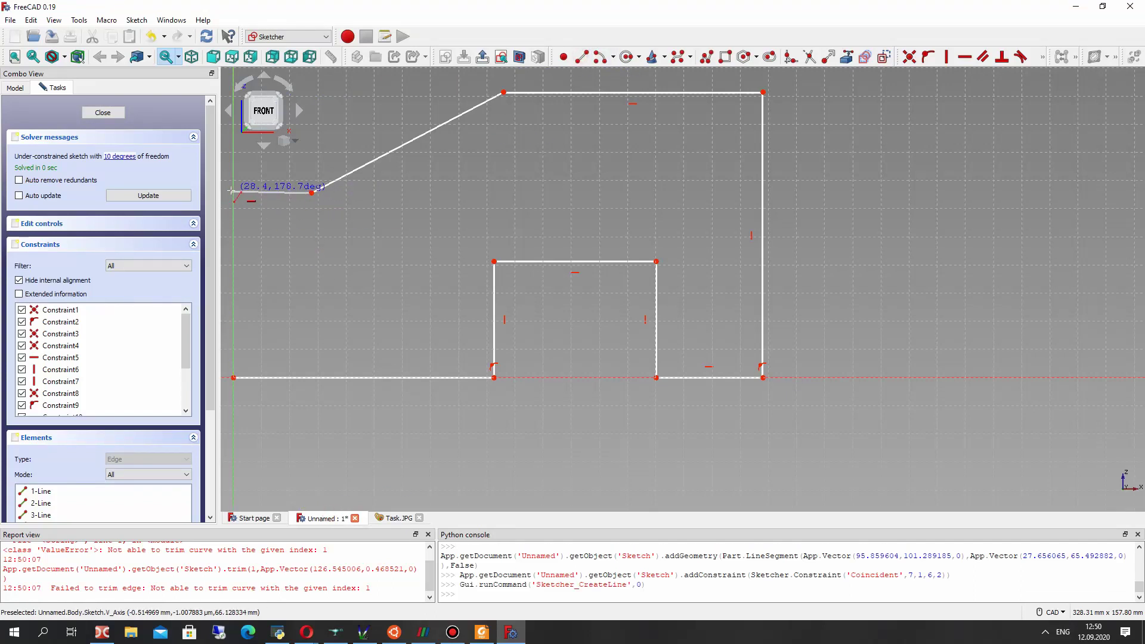
{"action": "left_click", "coordinate": [234, 189]}
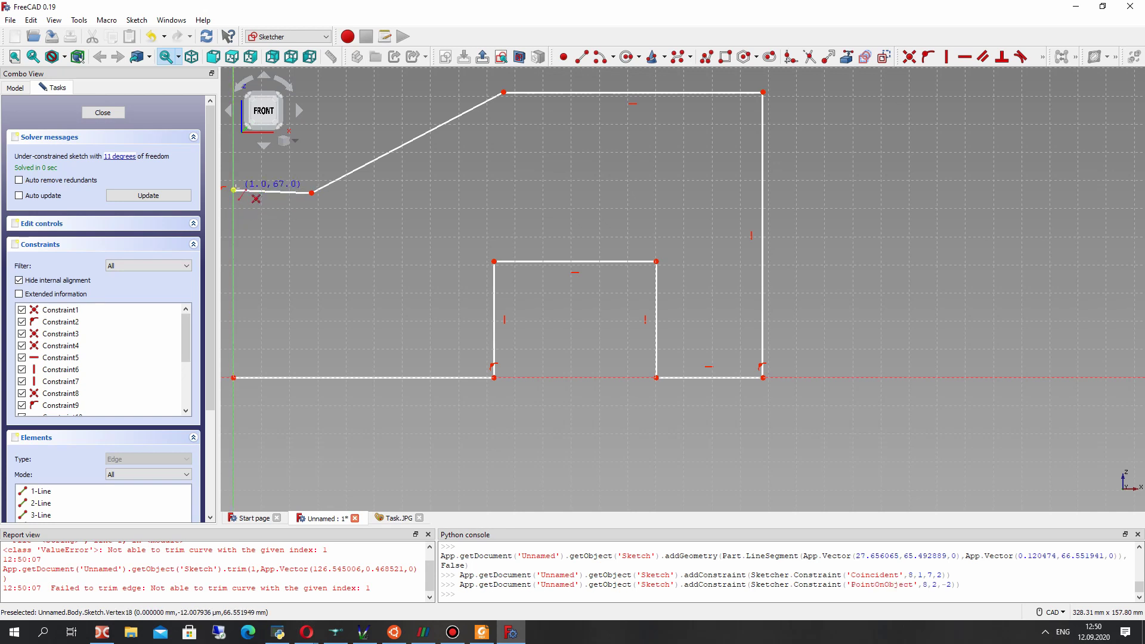
{"action": "left_click", "coordinate": [234, 377]}
{"action": "scroll", "coordinate": [403, 289], "scroll_direction": "down", "scroll_amount": 1}
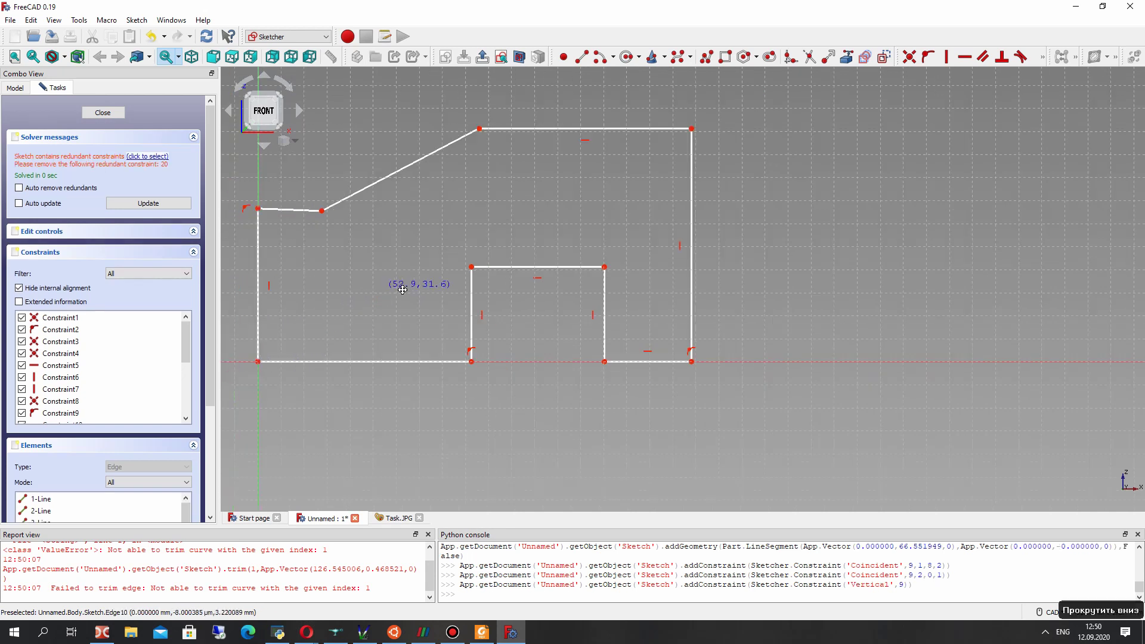
{"action": "middle_click_drag", "start_coordinate": [402, 289], "coordinate": [479, 286]}
{"action": "right_click", "coordinate": [441, 270]}
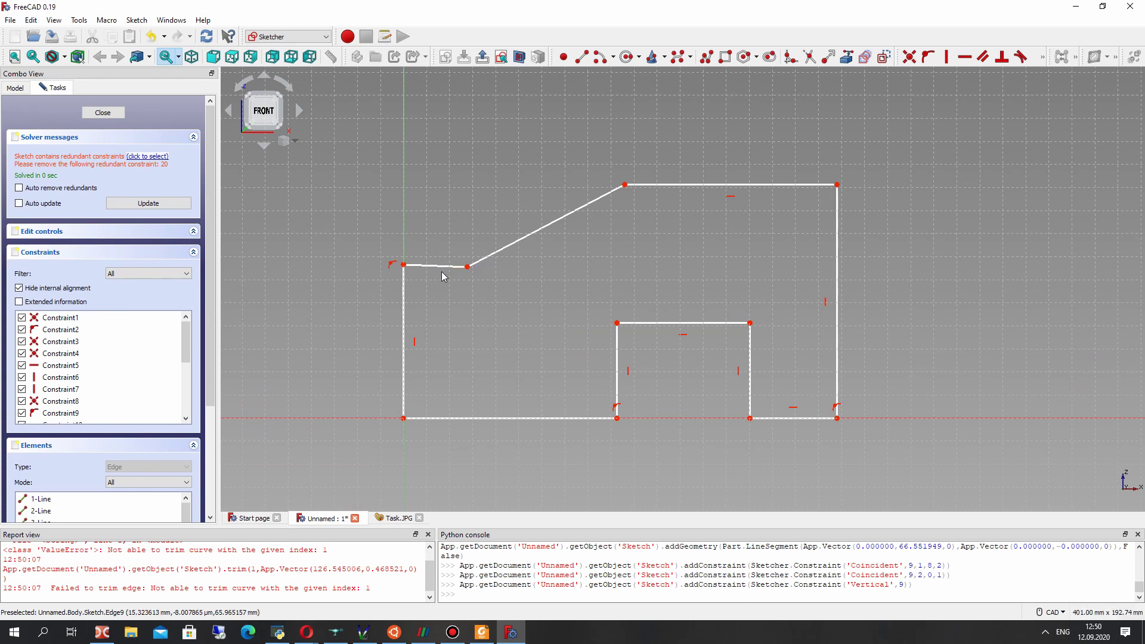
- Constrain the short upper-left line horizontal and lower it to a height of about 58 mm
{"action": "left_click", "coordinate": [449, 272]}
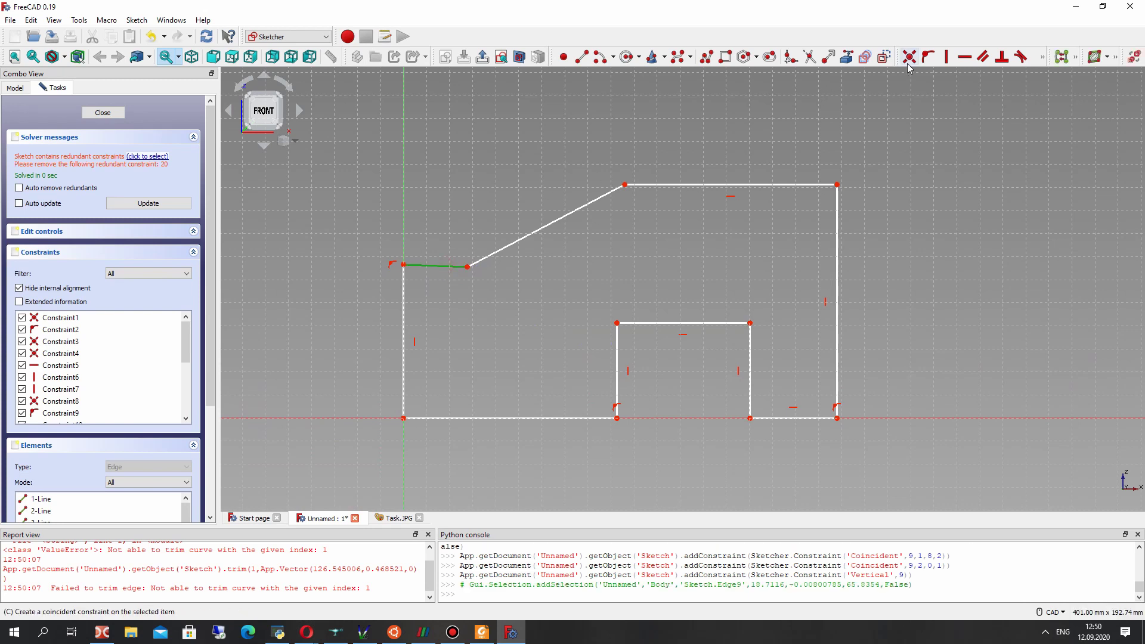
{"action": "left_click", "coordinate": [964, 56]}
{"action": "mouse_move", "coordinate": [468, 267]}
{"action": "left_mouse_down"}
{"action": "mouse_move", "coordinate": [475, 312]}
{"action": "mouse_move", "coordinate": [476, 288]}
{"action": "left_mouse_up"}
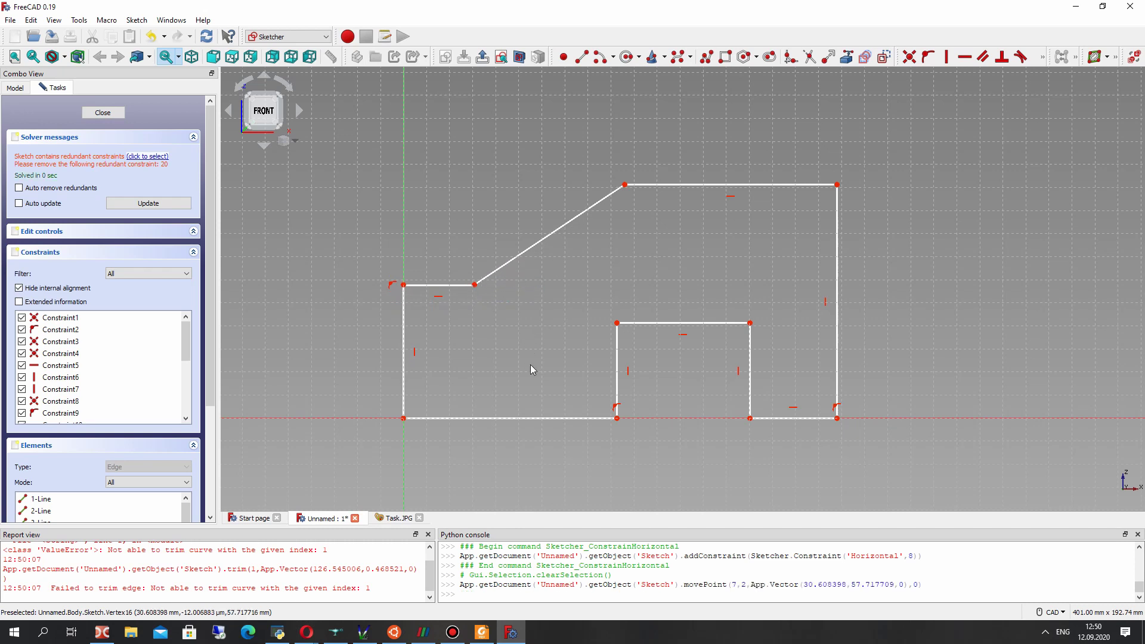
- Check the task drawing and try to constrain the horizontal distance between the profile's two lower outer corners to 90 mm
{"action": "left_click", "coordinate": [836, 418]}
{"action": "left_click", "coordinate": [403, 418]}
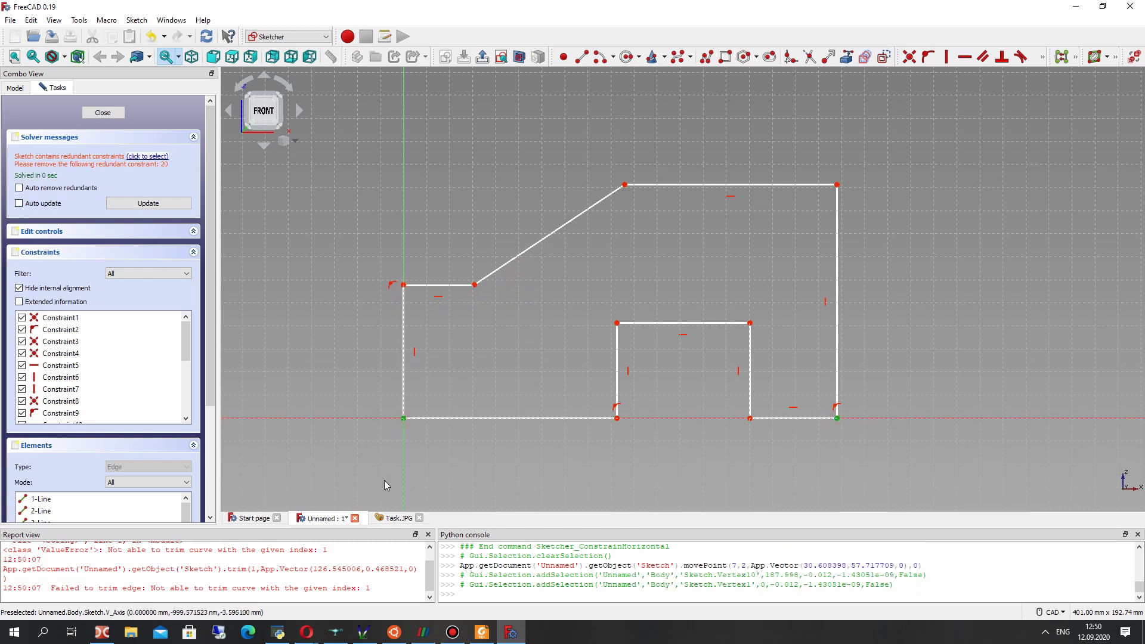
{"action": "left_click", "coordinate": [394, 518]}
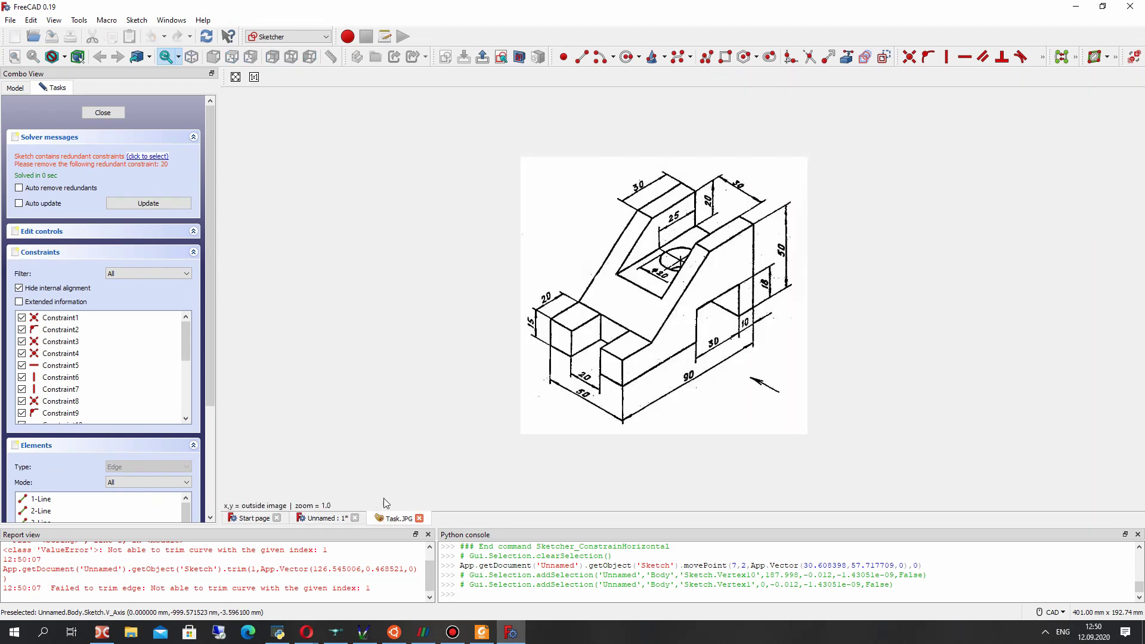
{"action": "left_click", "coordinate": [326, 518]}
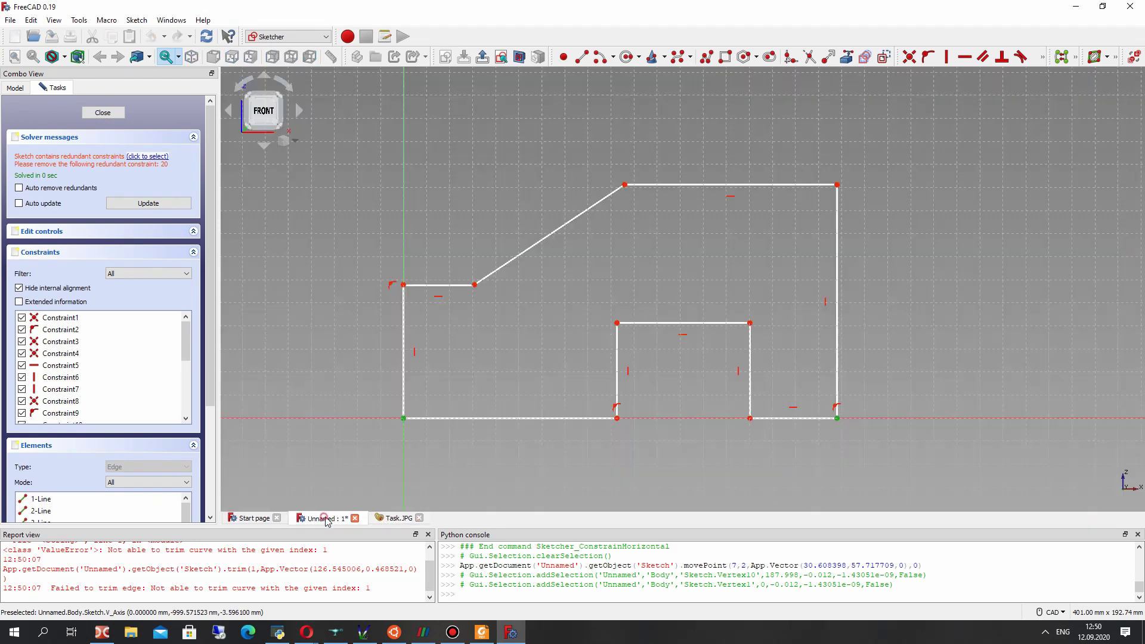
{"action": "left_click", "coordinate": [1041, 60]}
{"action": "left_click", "coordinate": [987, 74]}
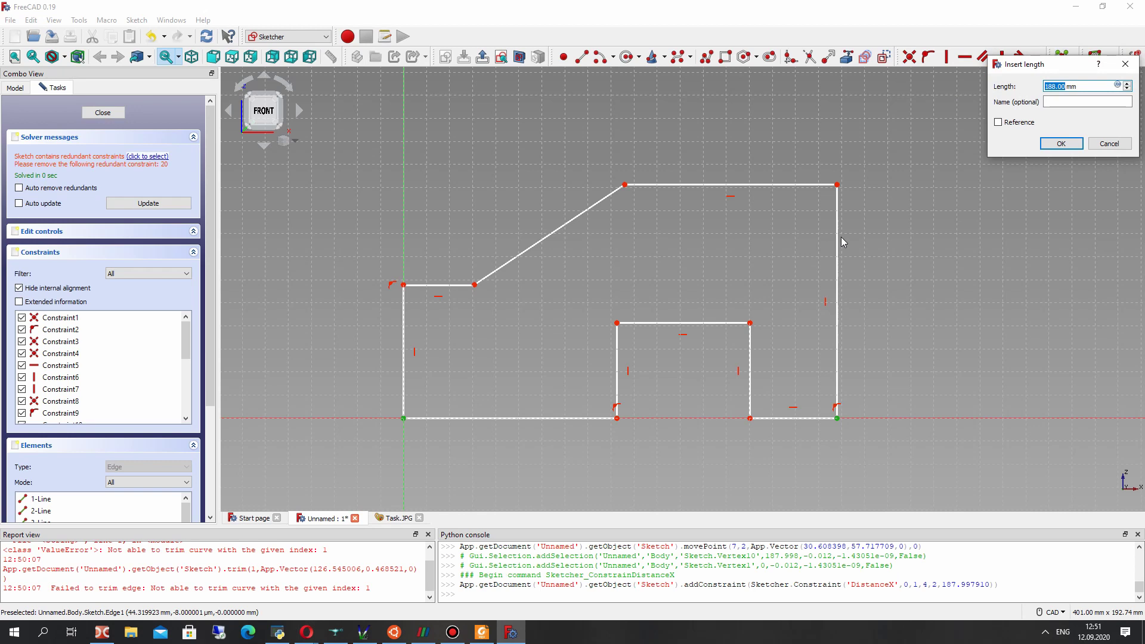
{"action": "type", "text": "90"}
{"action": "key", "text": "Return"}
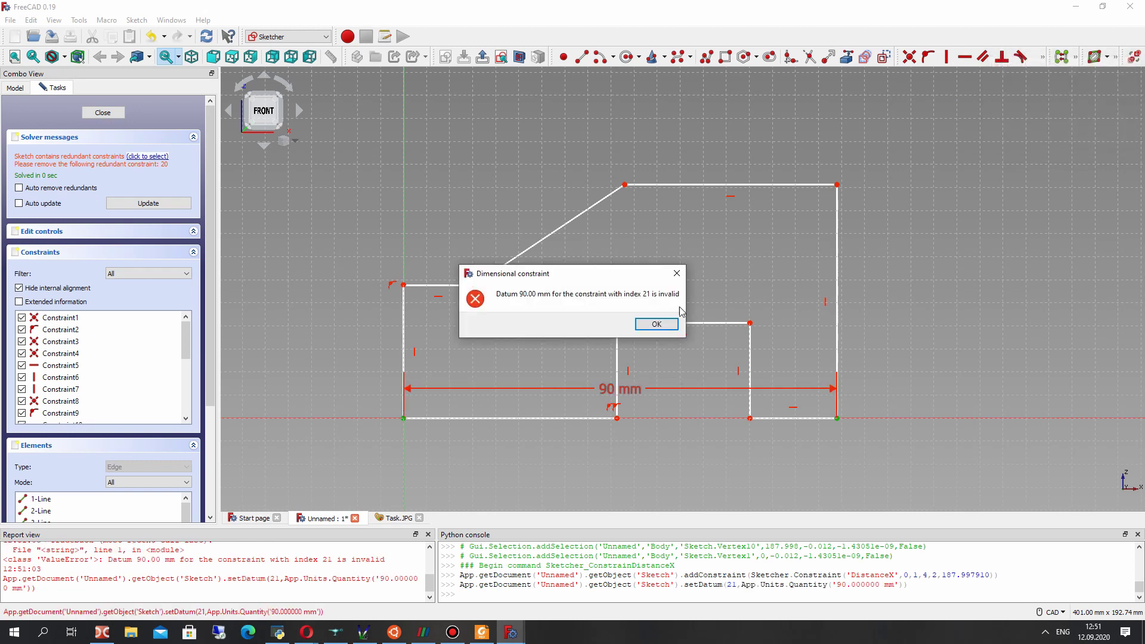
{"action": "left_click", "coordinate": [656, 325]}
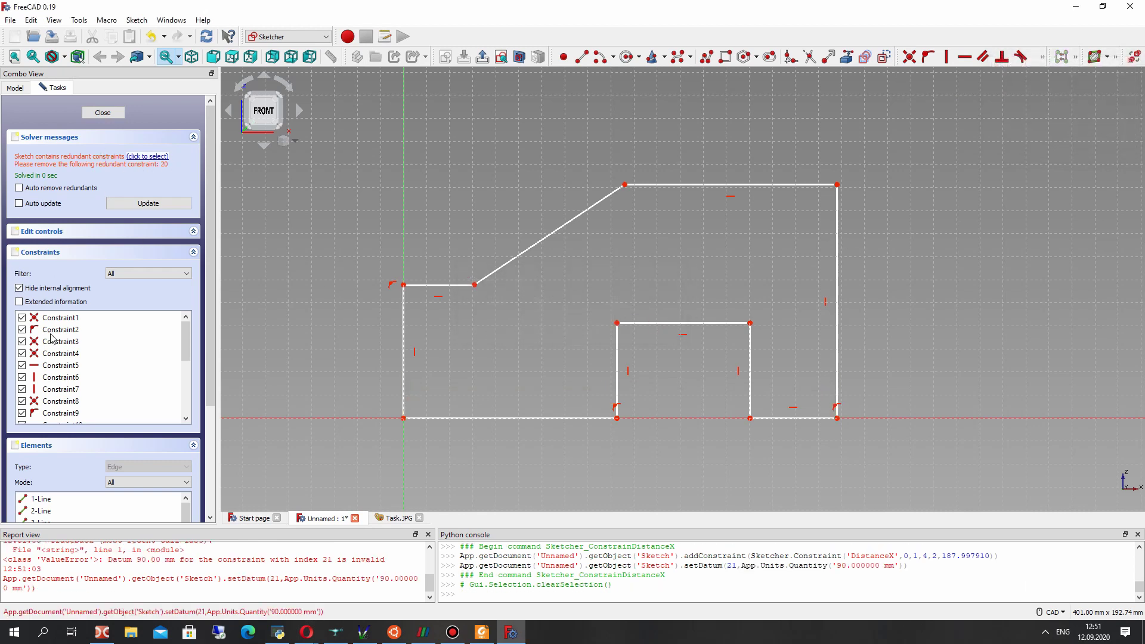
- Delete the redundant vertical constraint, Constraint20, from the profile's left edge
{"action": "scroll", "coordinate": [52, 338], "scroll_direction": "down", "scroll_amount": 3}
{"action": "scroll", "coordinate": [75, 402], "scroll_direction": "down", "scroll_amount": 1}
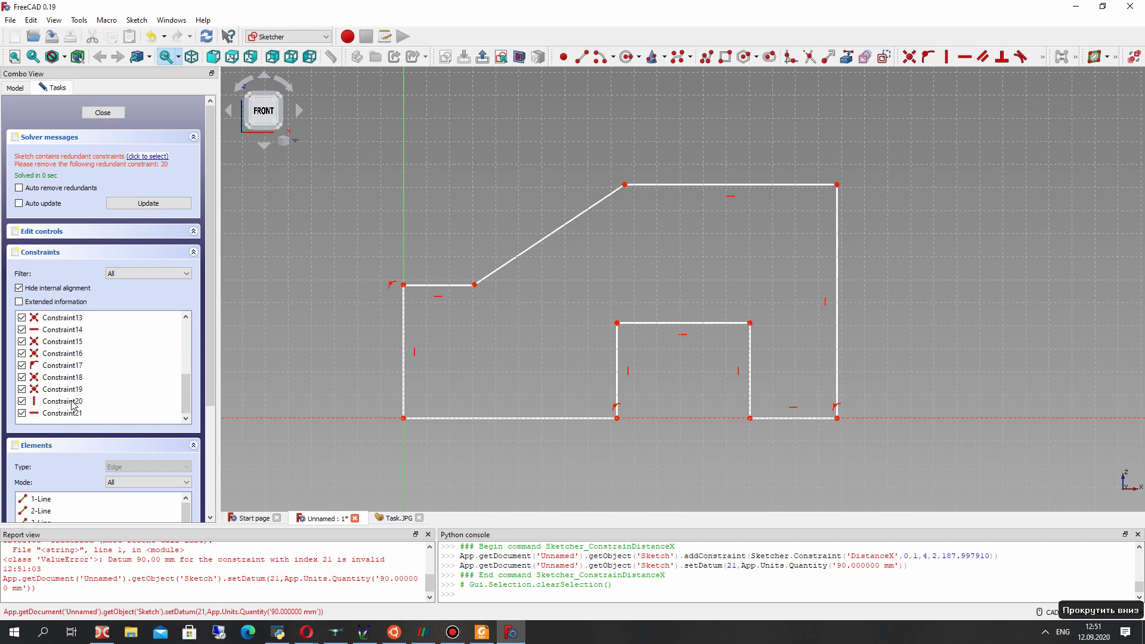
{"action": "right_click", "coordinate": [75, 401]}
{"action": "left_click", "coordinate": [98, 523]}
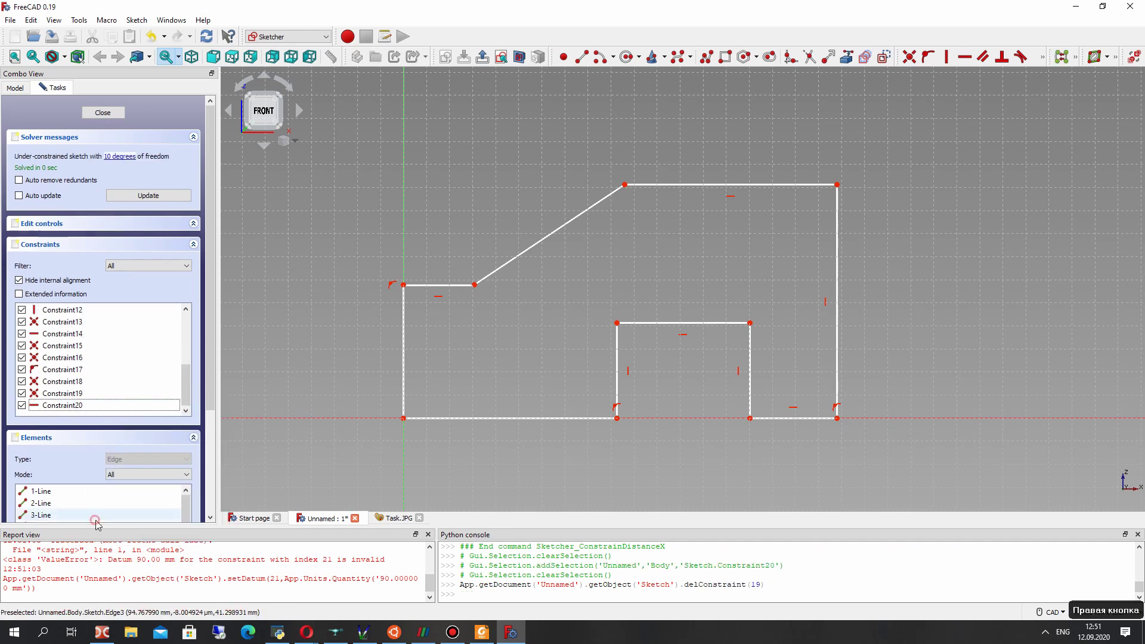
- Set the horizontal distance between the profile's two lower outer corners to 90 mm and place the dimension below the base
{"action": "left_click", "coordinate": [837, 418]}
{"action": "left_click", "coordinate": [404, 418]}
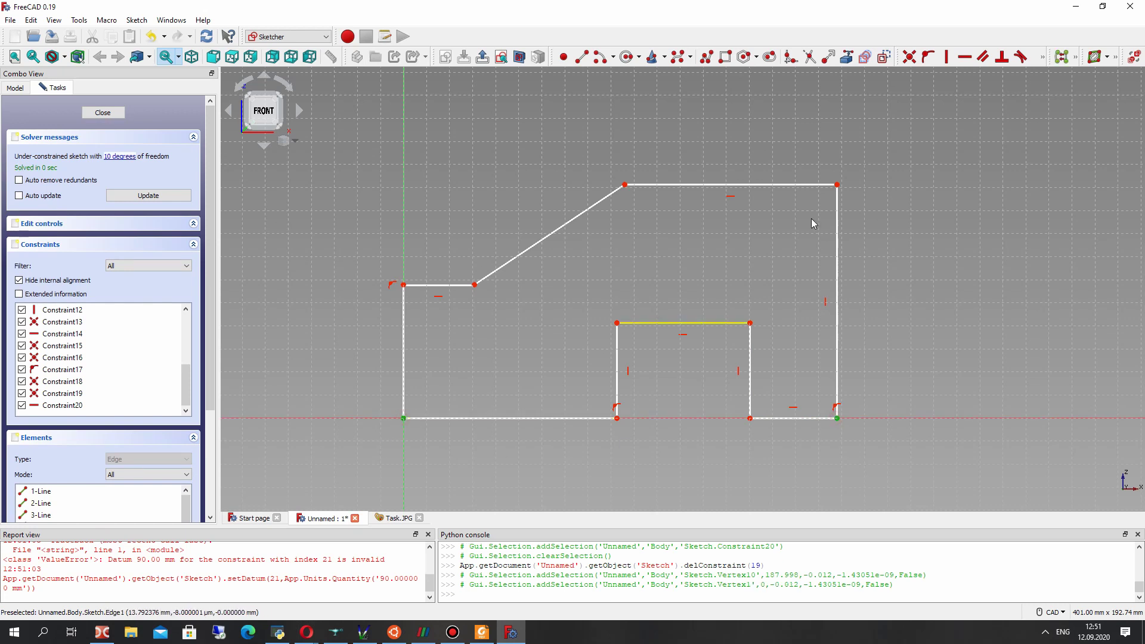
{"action": "left_click", "coordinate": [1043, 59]}
{"action": "left_click", "coordinate": [1006, 75]}
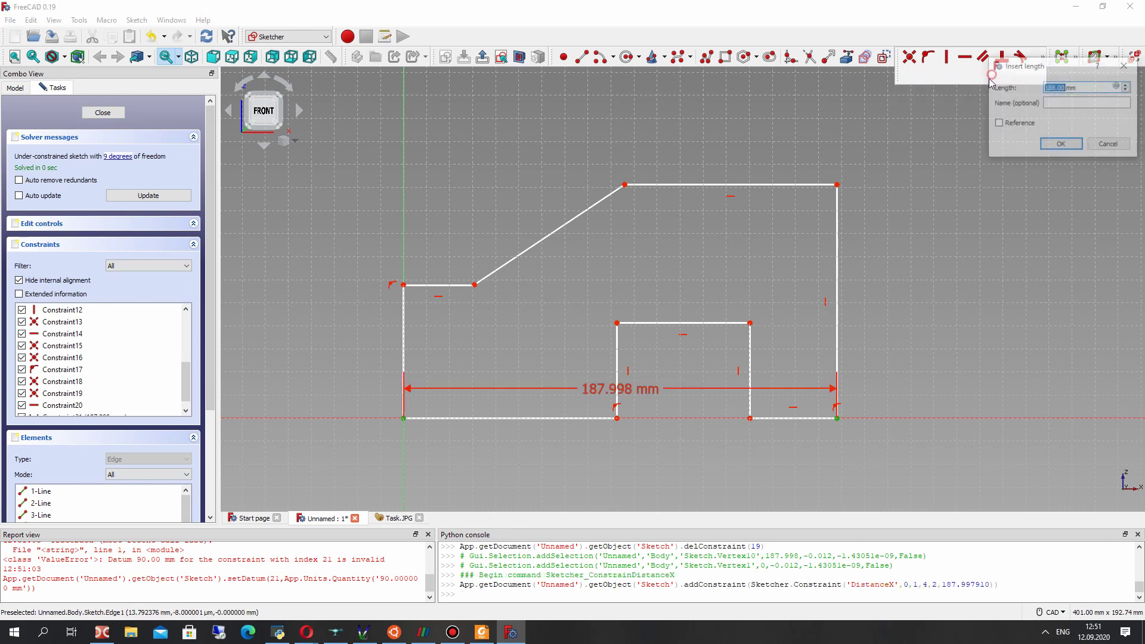
{"action": "key", "text": "Return"}
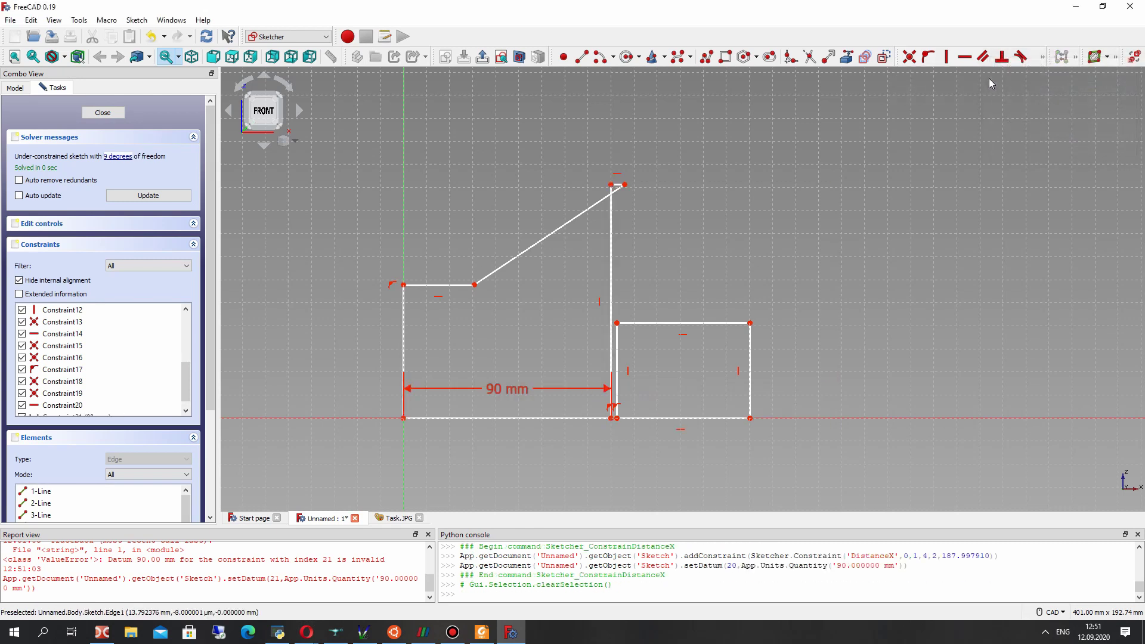
{"action": "mouse_move", "coordinate": [516, 390]}
{"action": "left_mouse_down"}
{"action": "mouse_move", "coordinate": [518, 498]}
{"action": "mouse_move", "coordinate": [520, 469]}
{"action": "left_mouse_up"}
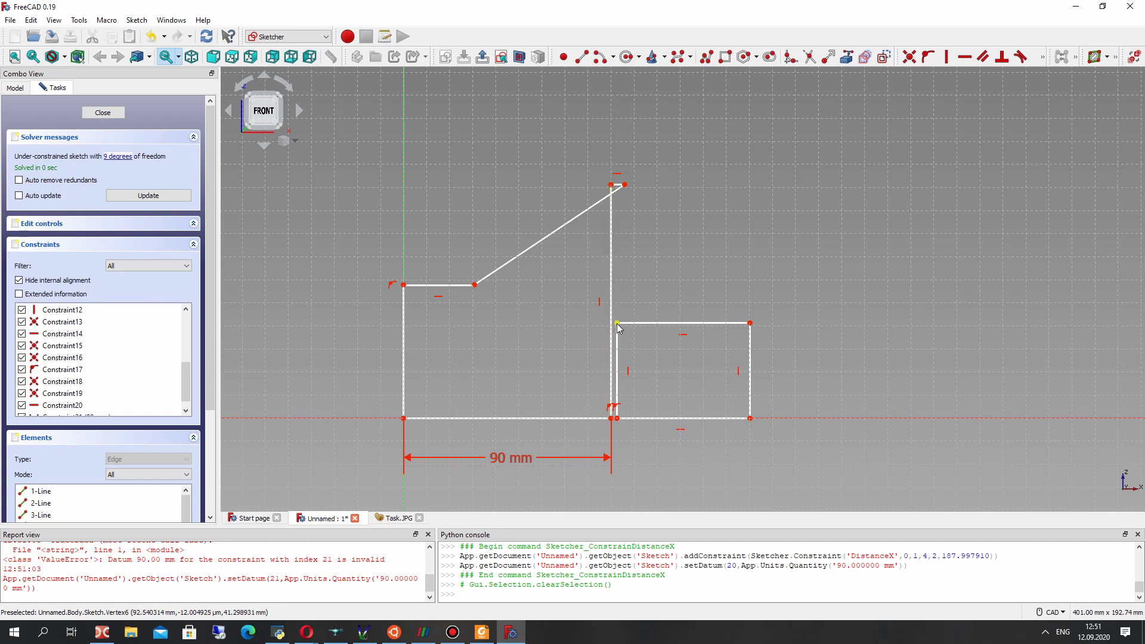
- Move the notch inside the profile and make its lower left corner coincident with the right end of the left base line
{"action": "left_click_drag", "start_coordinate": [617, 323], "coordinate": [455, 334]}
{"action": "left_click_drag", "start_coordinate": [506, 419], "coordinate": [423, 418]}
{"action": "scroll", "coordinate": [475, 415], "scroll_direction": "up", "scroll_amount": 2}
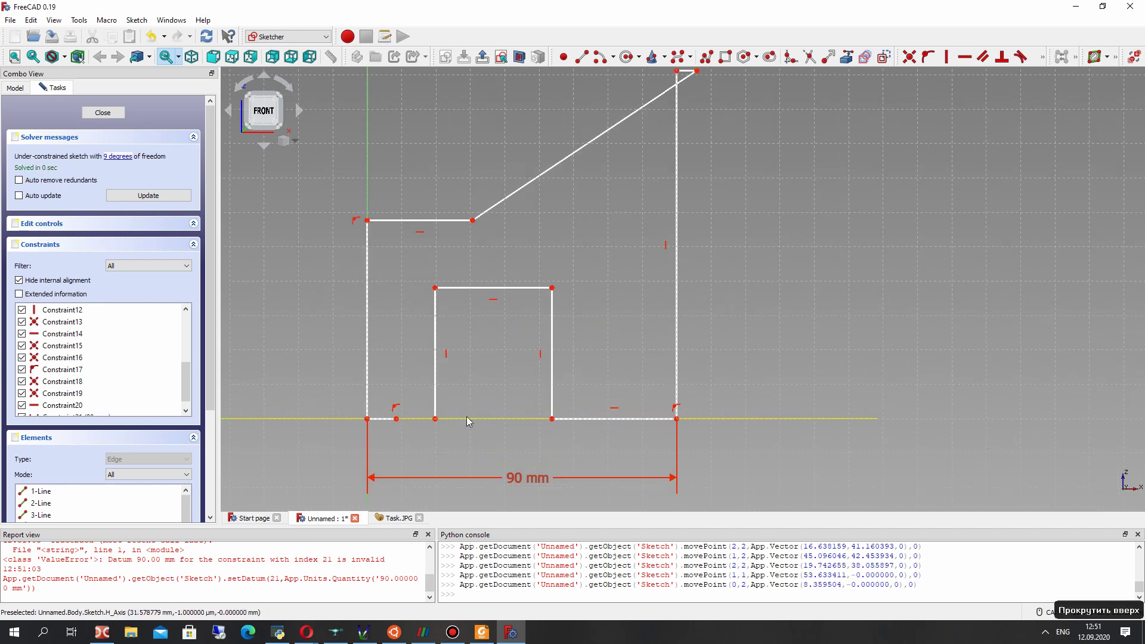
{"action": "left_click", "coordinate": [396, 419]}
{"action": "left_click", "coordinate": [435, 420]}
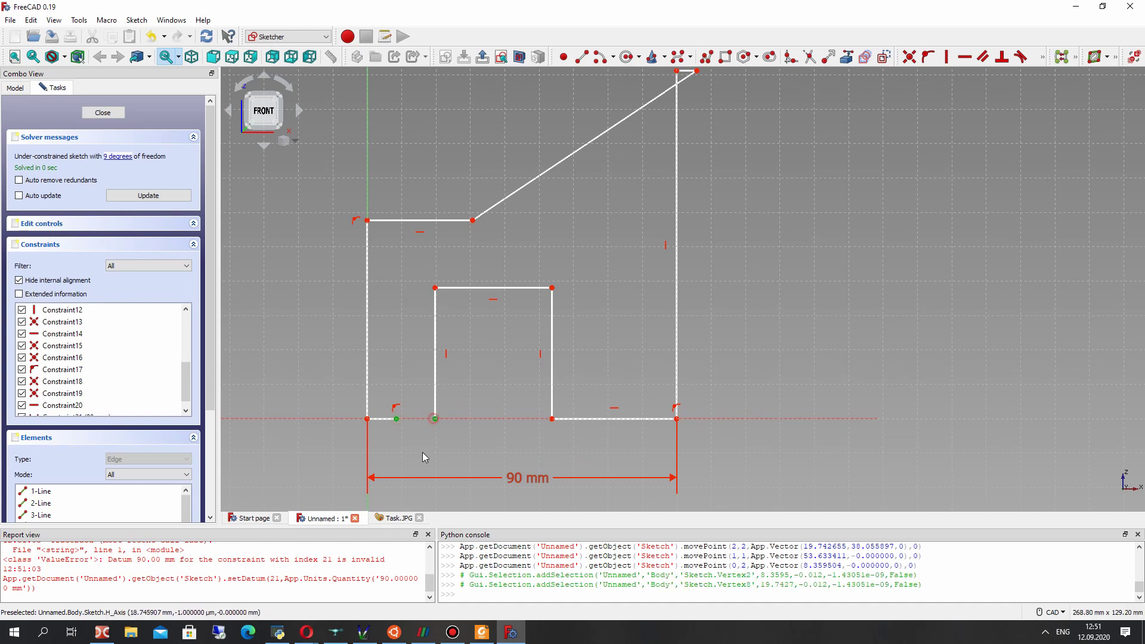
{"action": "left_click", "coordinate": [909, 57]}
- Shift the notch's lower left corner to about 32 mm from the origin and the slope's upper end to about X 53, Z 86 mm
{"action": "left_click_drag", "start_coordinate": [397, 420], "coordinate": [477, 419]}
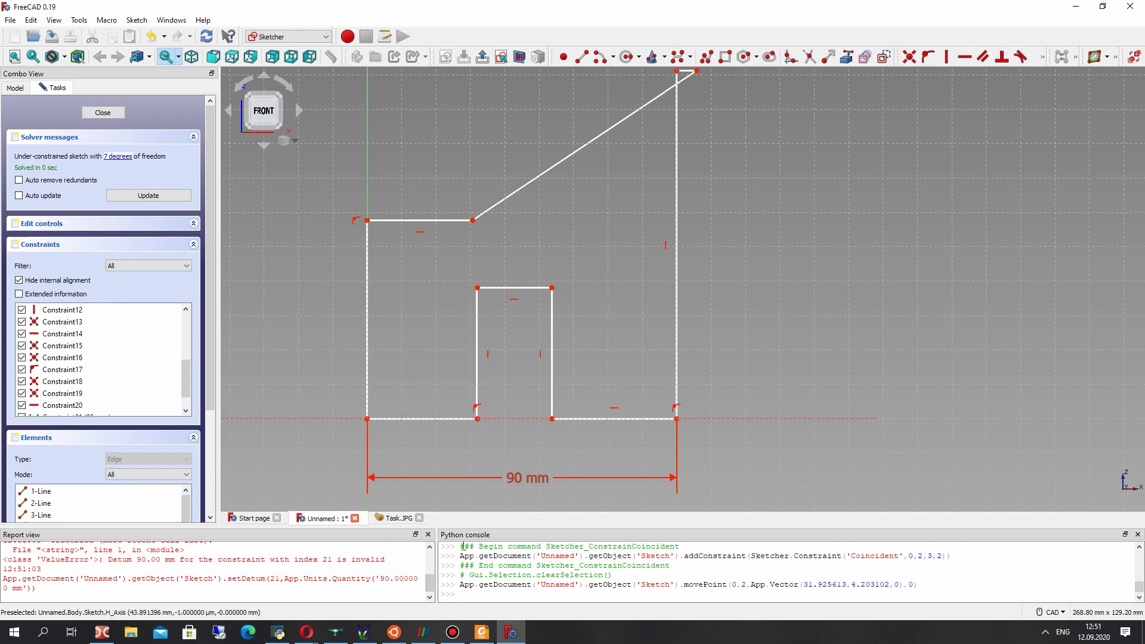
{"action": "scroll", "coordinate": [591, 170], "scroll_direction": "down", "scroll_amount": 3}
{"action": "mouse_move", "coordinate": [659, 104]}
{"action": "left_mouse_down"}
{"action": "mouse_move", "coordinate": [516, 117]}
{"action": "mouse_move", "coordinate": [560, 141]}
{"action": "left_mouse_up"}
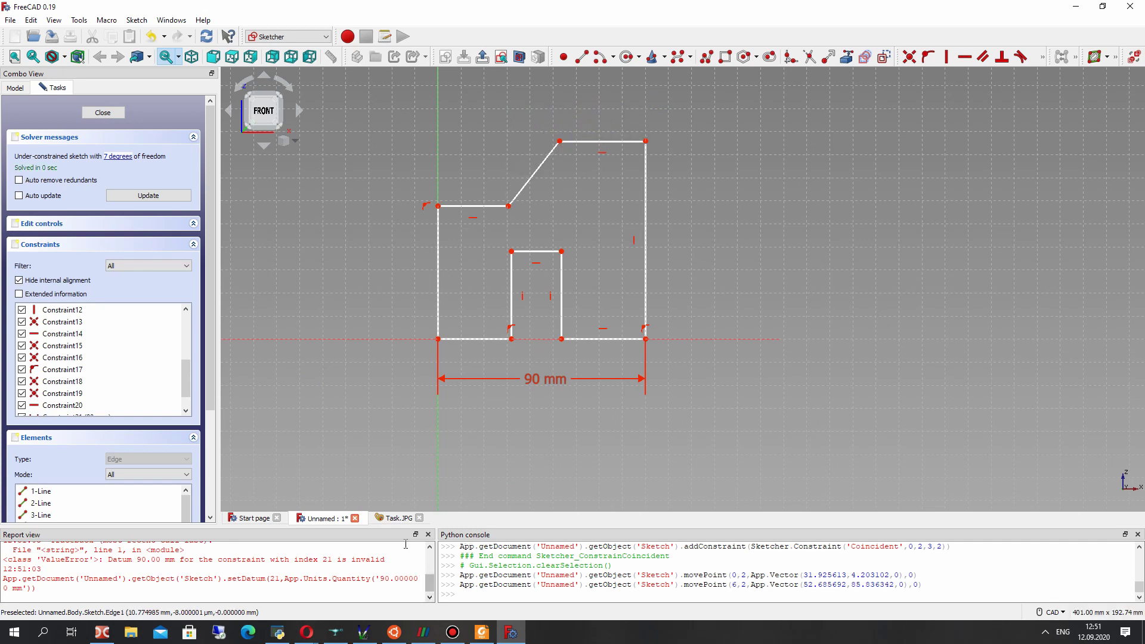
- Check the task drawing and constrain the right base segment between the notch and the profile's outer corner to 10 mm
{"action": "left_click", "coordinate": [394, 518]}
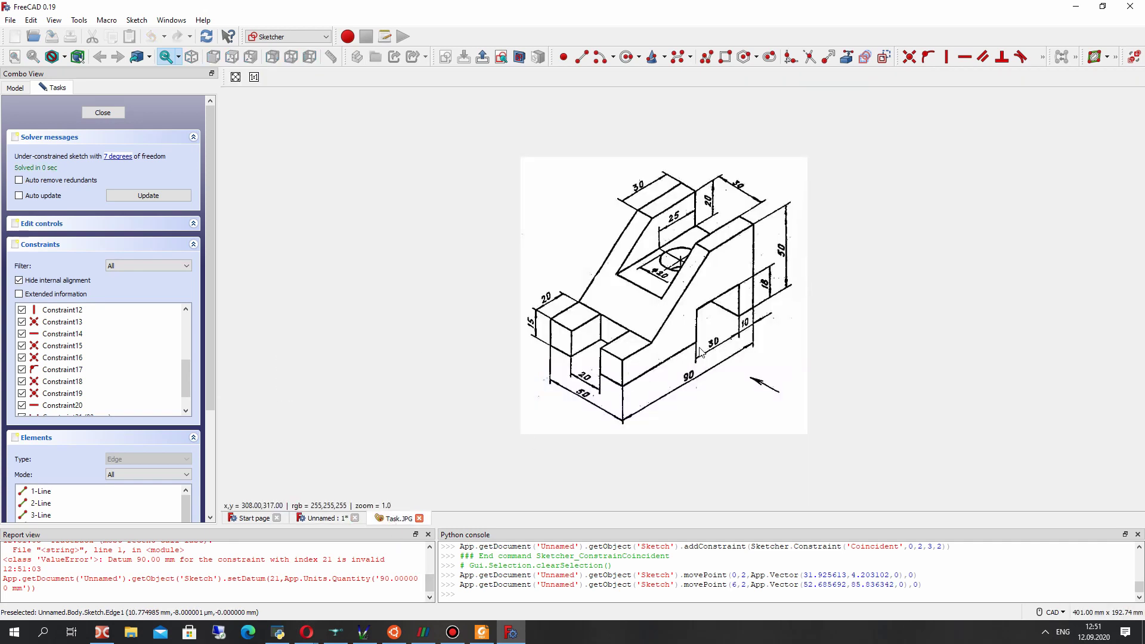
{"action": "left_click", "coordinate": [341, 518]}
{"action": "scroll", "coordinate": [554, 352], "scroll_direction": "up", "scroll_amount": 5}
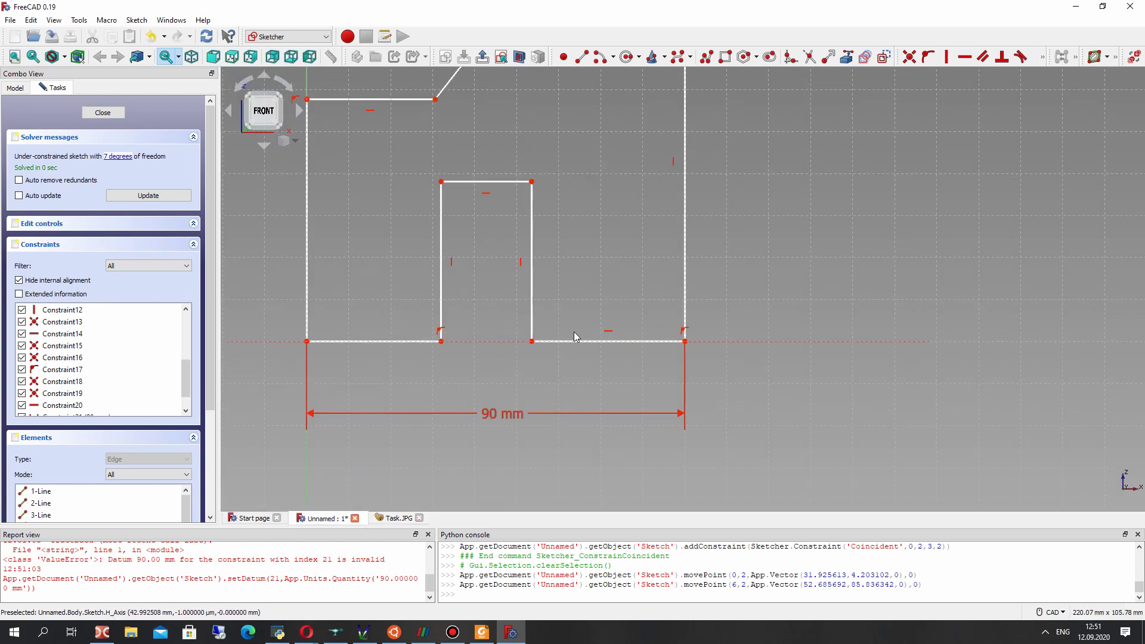
{"action": "left_click", "coordinate": [1043, 56]}
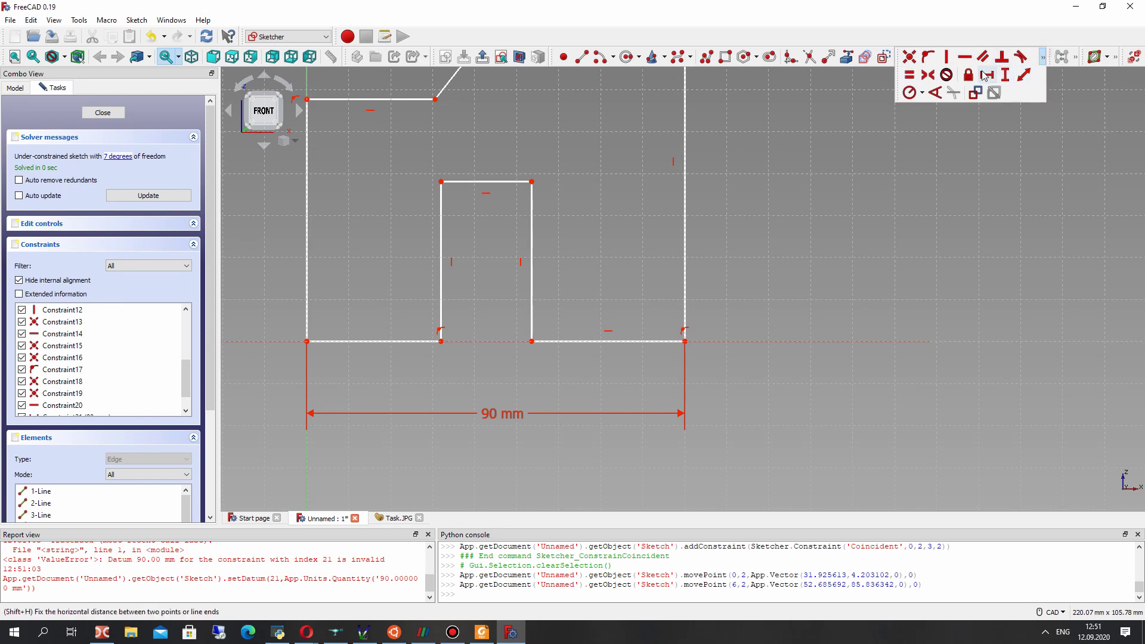
{"action": "left_click", "coordinate": [1024, 75]}
{"action": "left_click", "coordinate": [532, 341]}
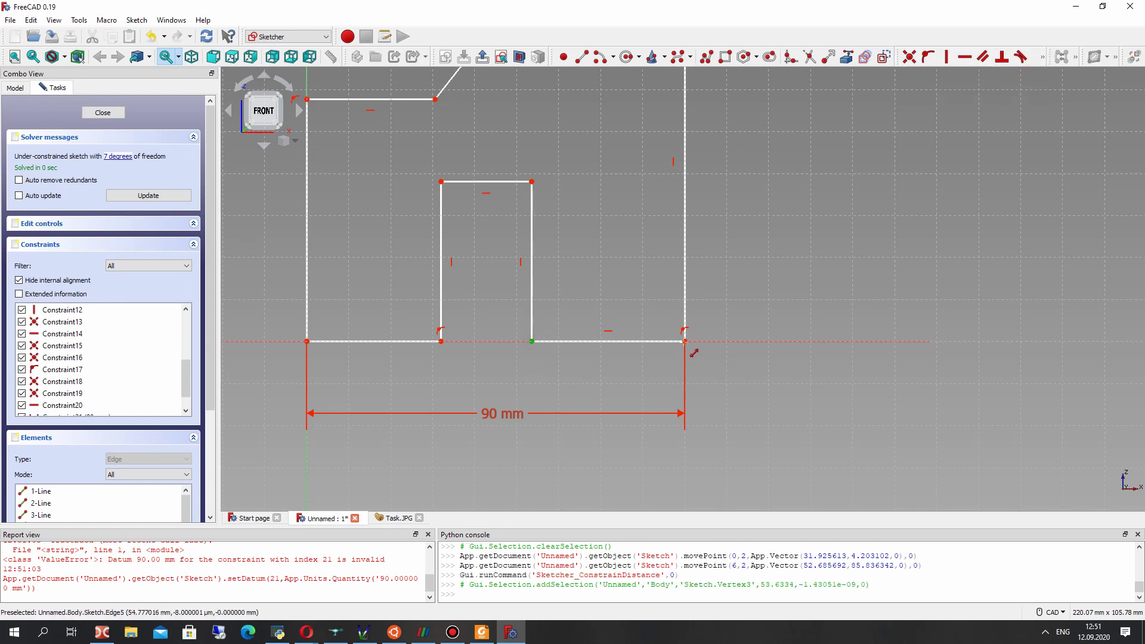
{"action": "left_click", "coordinate": [684, 342]}
{"action": "key", "text": "Return"}
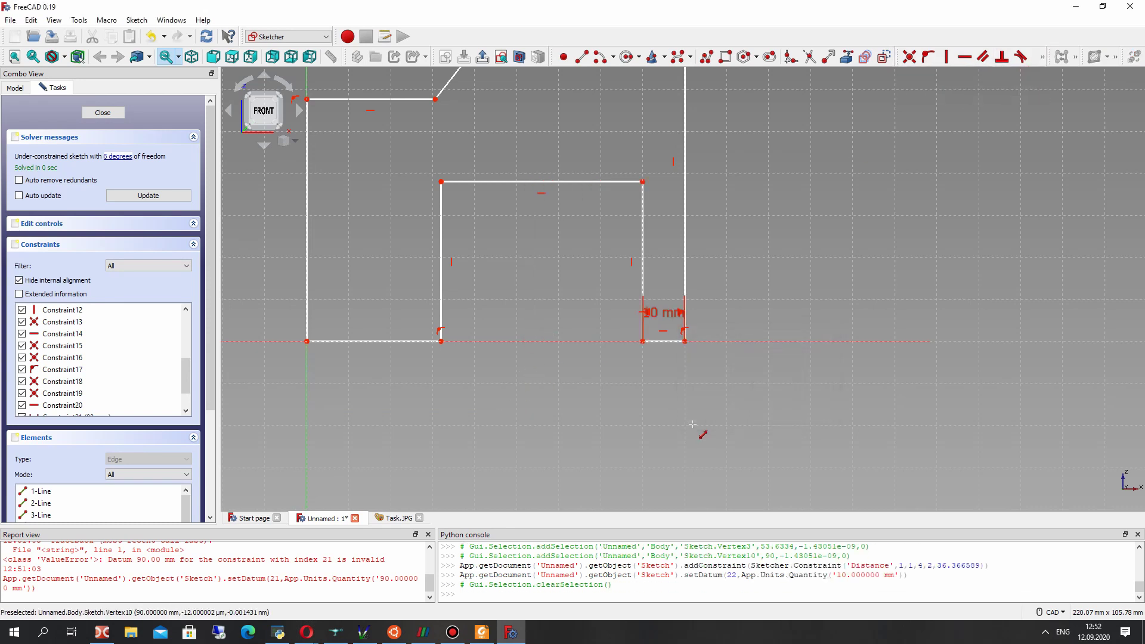
- Set the notch's width between its two upper corners to 30 mm
{"action": "left_click", "coordinate": [642, 181]}
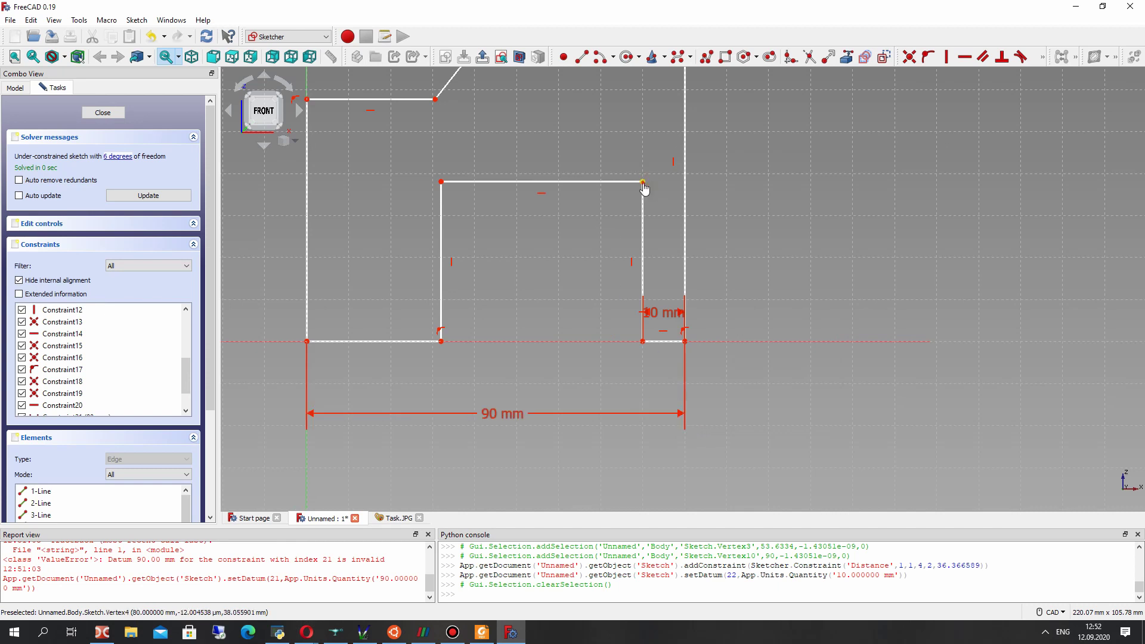
{"action": "left_click", "coordinate": [442, 181]}
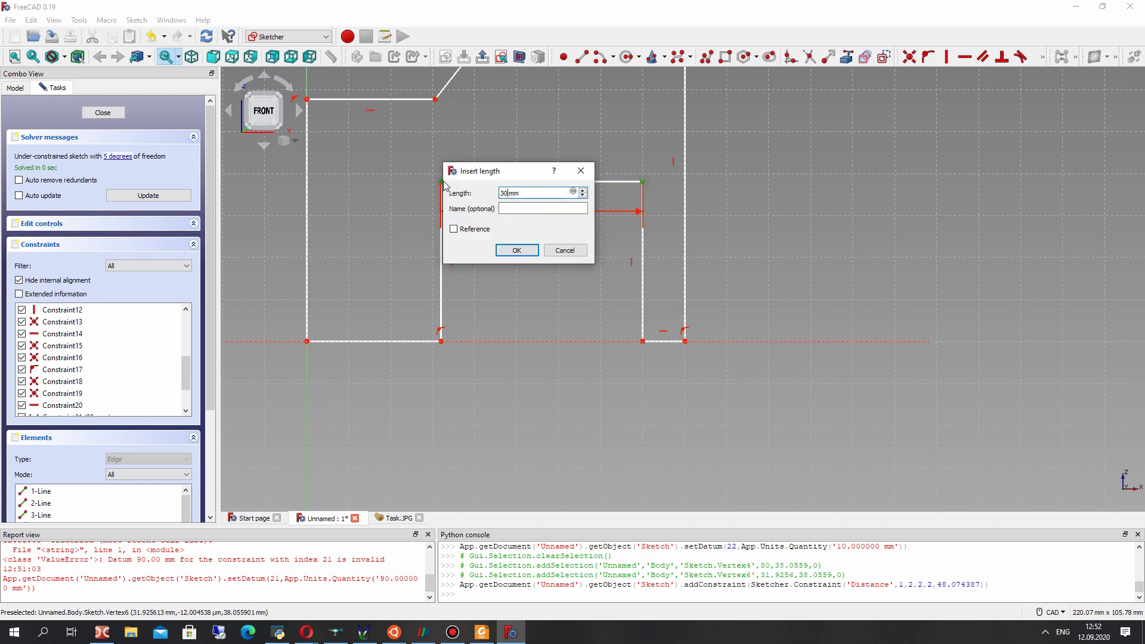
{"action": "key", "text": "Return"}
- Place the 30 mm dimension below the base and the 10 mm dimension above the notch
{"action": "scroll", "coordinate": [561, 242], "scroll_direction": "down", "scroll_amount": 1}
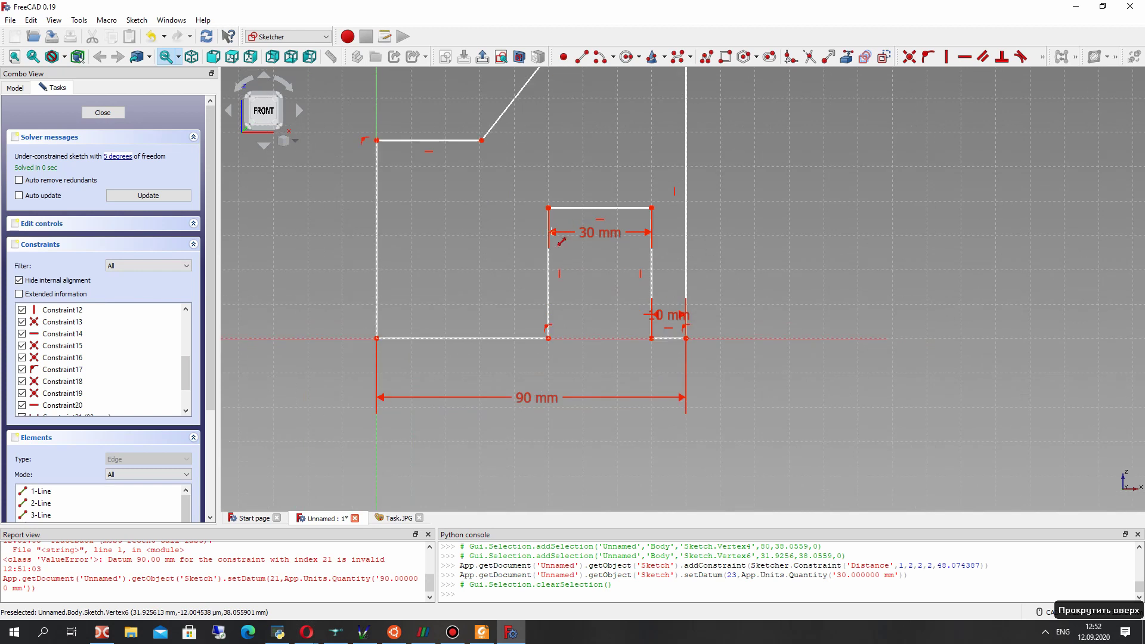
{"action": "left_click_drag", "start_coordinate": [582, 233], "coordinate": [607, 359]}
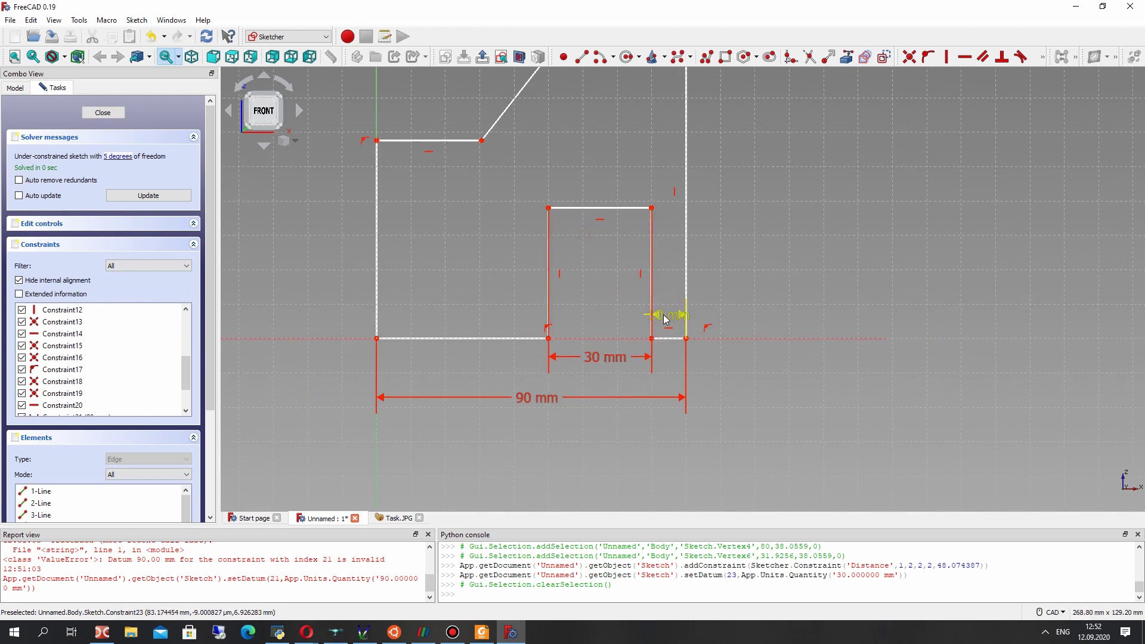
{"action": "left_click_drag", "start_coordinate": [666, 319], "coordinate": [603, 176]}
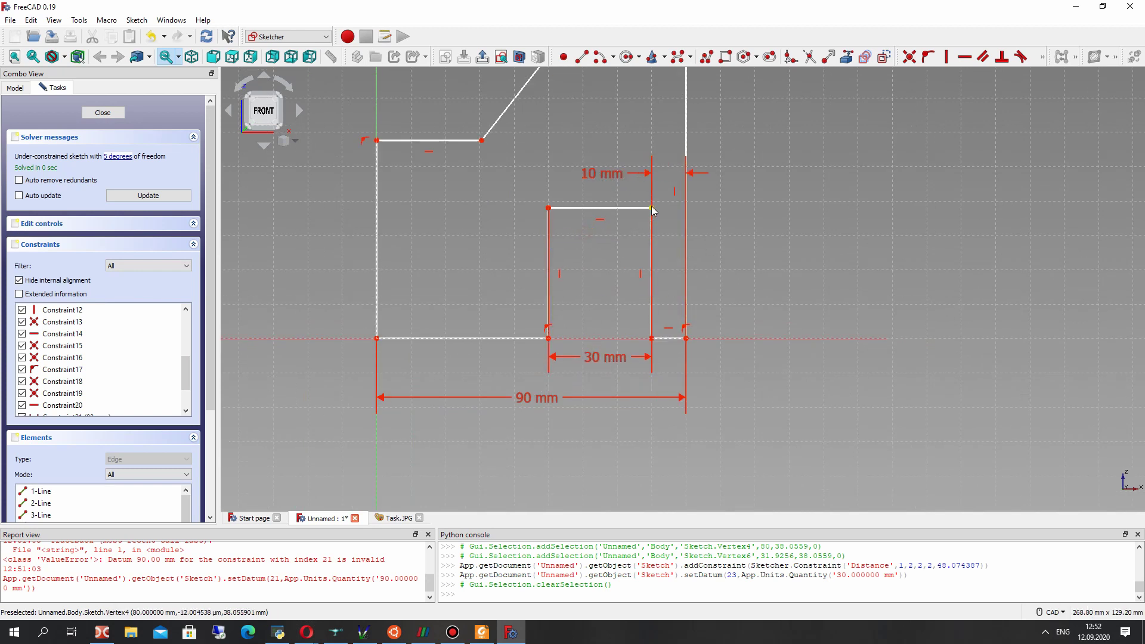
- Lower the notch's upper edge to about 14 mm above the base and check the notch height in the task drawing
{"action": "left_click_drag", "start_coordinate": [650, 208], "coordinate": [643, 288]}
{"action": "left_click_drag", "start_coordinate": [617, 438], "coordinate": [602, 358]}
{"action": "left_click", "coordinate": [394, 518]}
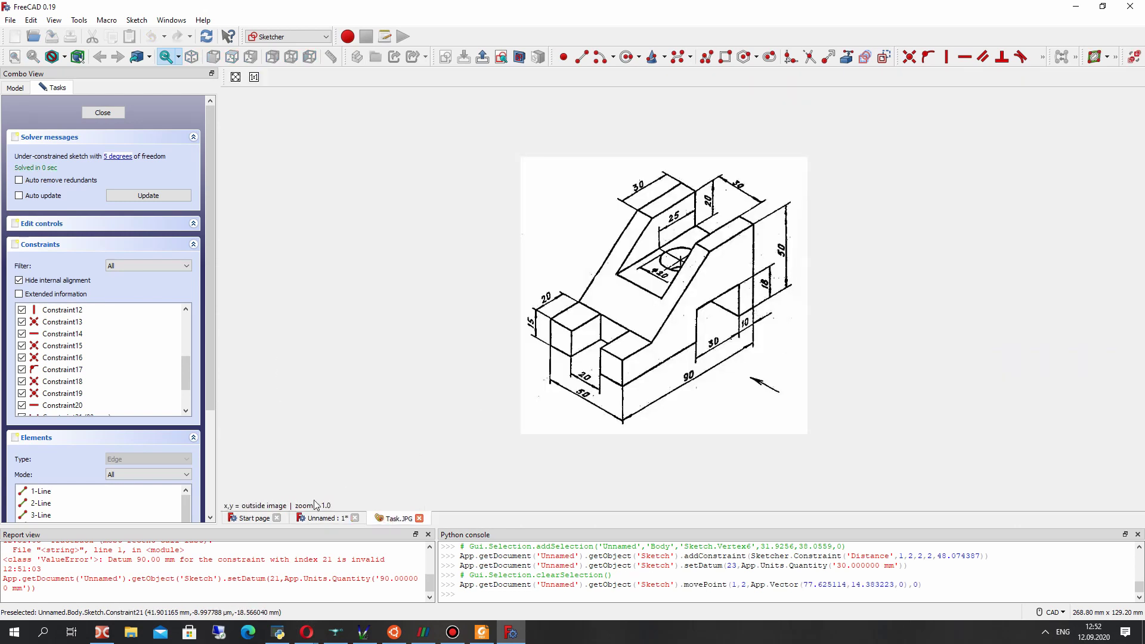
{"action": "left_click", "coordinate": [322, 518]}
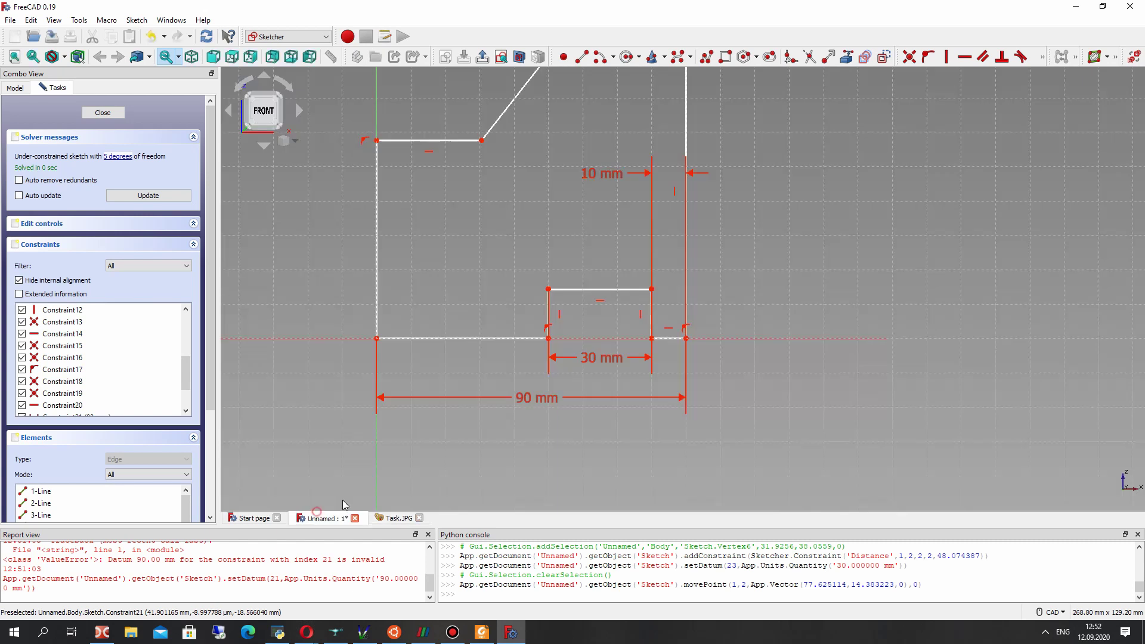
- Constrain the notch's right side to a length of 18 mm and place that dimension above the notch
{"action": "left_click", "coordinate": [651, 290]}
{"action": "left_click", "coordinate": [652, 338]}
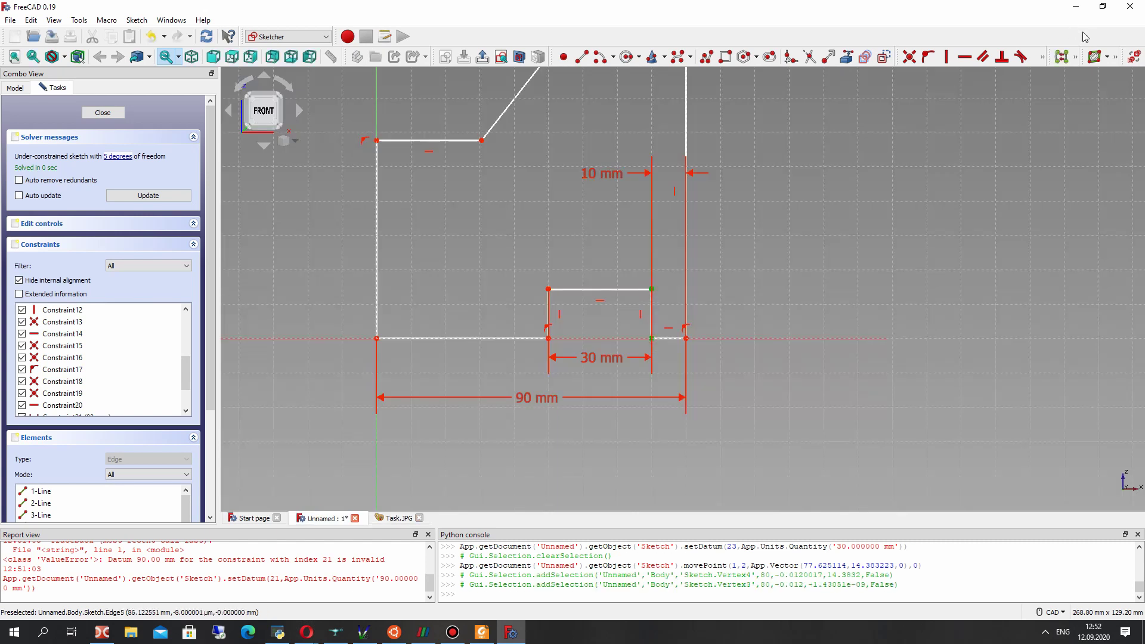
{"action": "left_click", "coordinate": [1047, 59]}
{"action": "left_click", "coordinate": [1027, 79]}
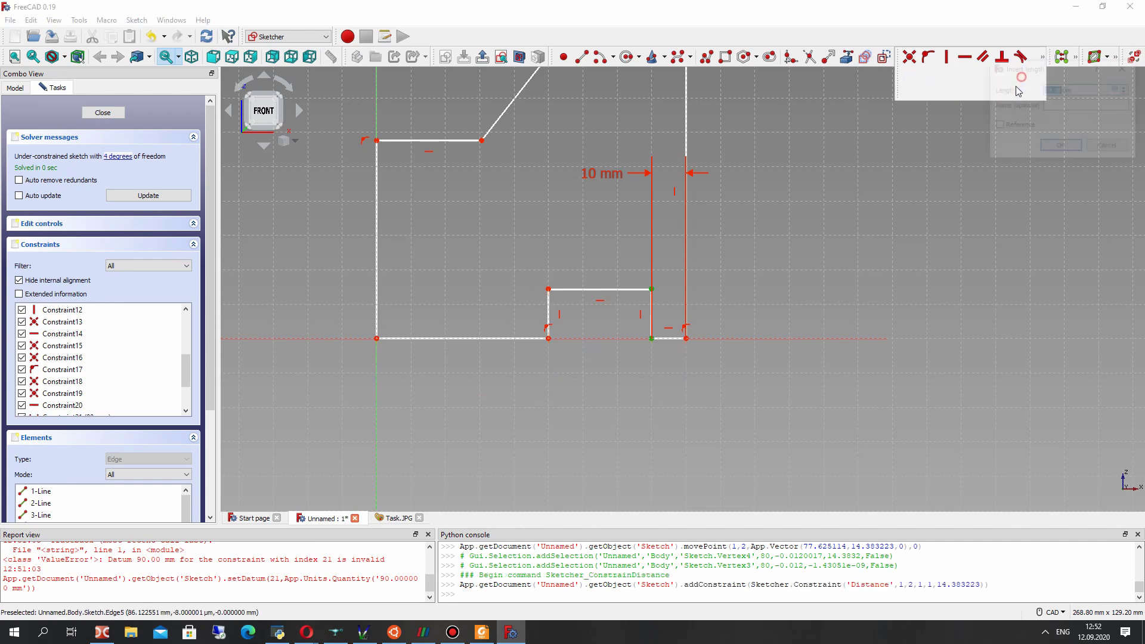
{"action": "key", "text": "Return"}
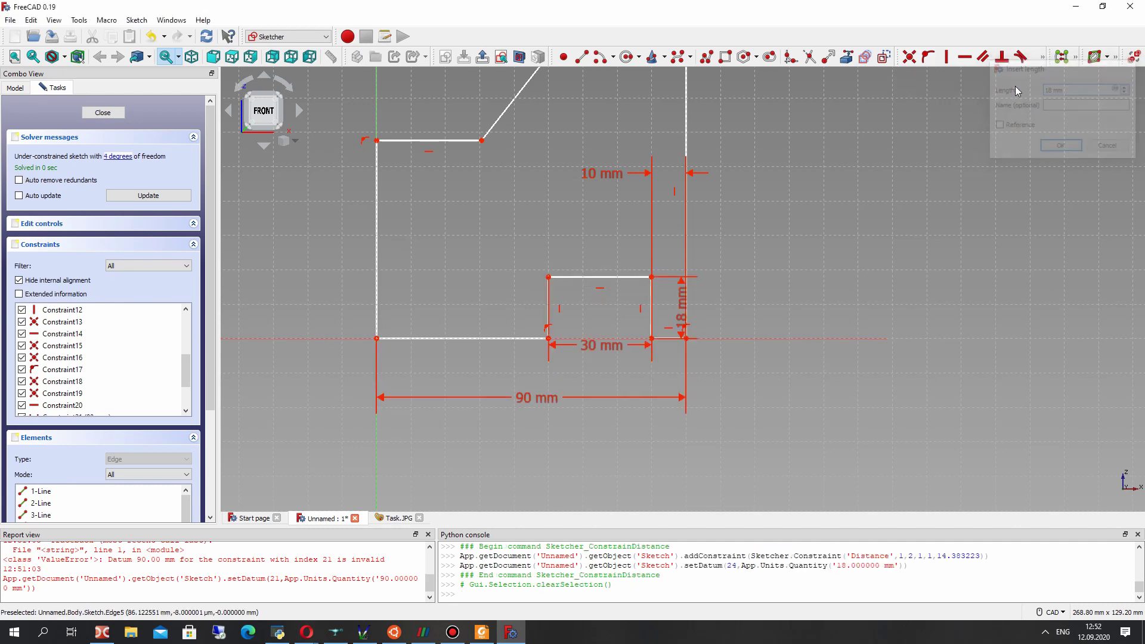
{"action": "left_click_drag", "start_coordinate": [682, 301], "coordinate": [669, 237]}
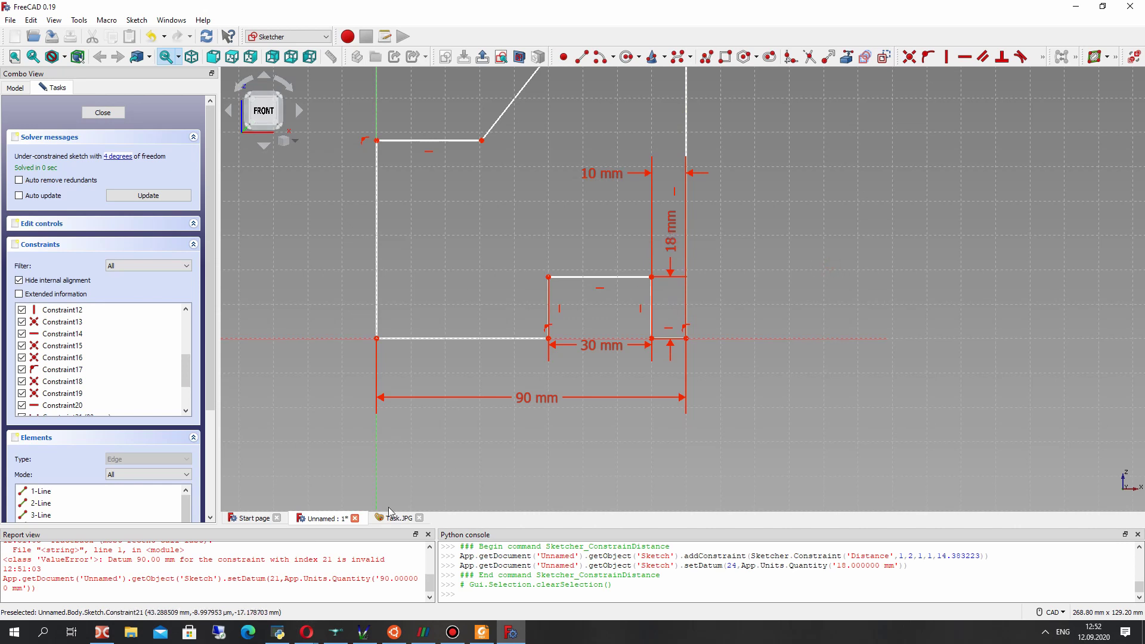
- Try to move the notch's upper left corner, and check the task drawing for the overall height
{"action": "scroll", "coordinate": [536, 338], "scroll_direction": "down", "scroll_amount": 1}
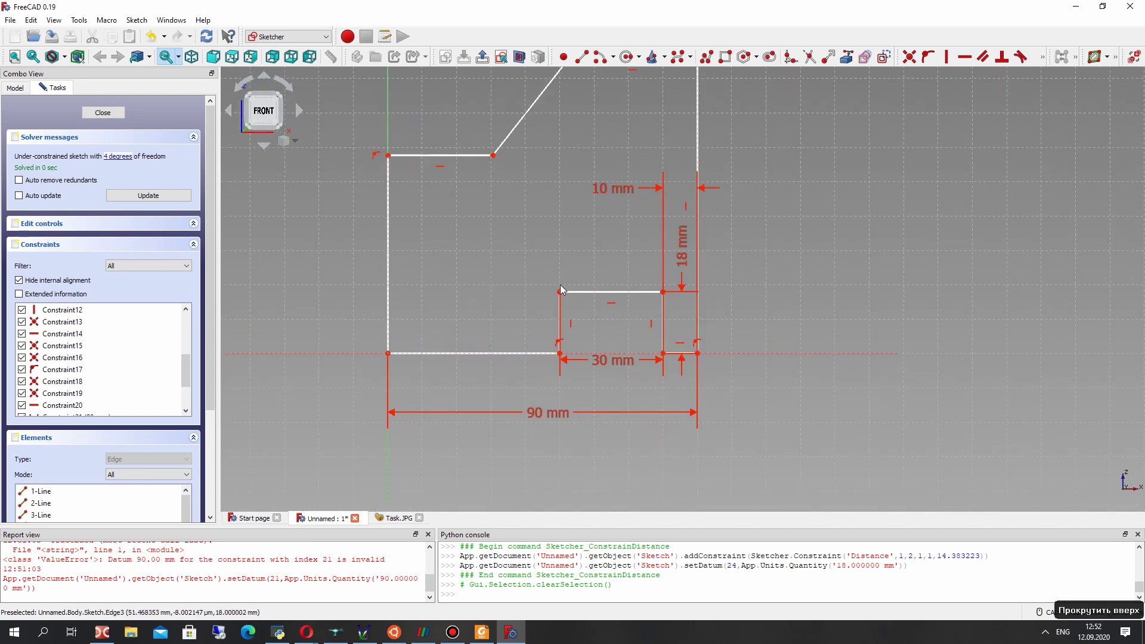
{"action": "left_click_drag", "start_coordinate": [548, 291], "coordinate": [547, 298]}
{"action": "key", "text": "ctrl+Tab"}
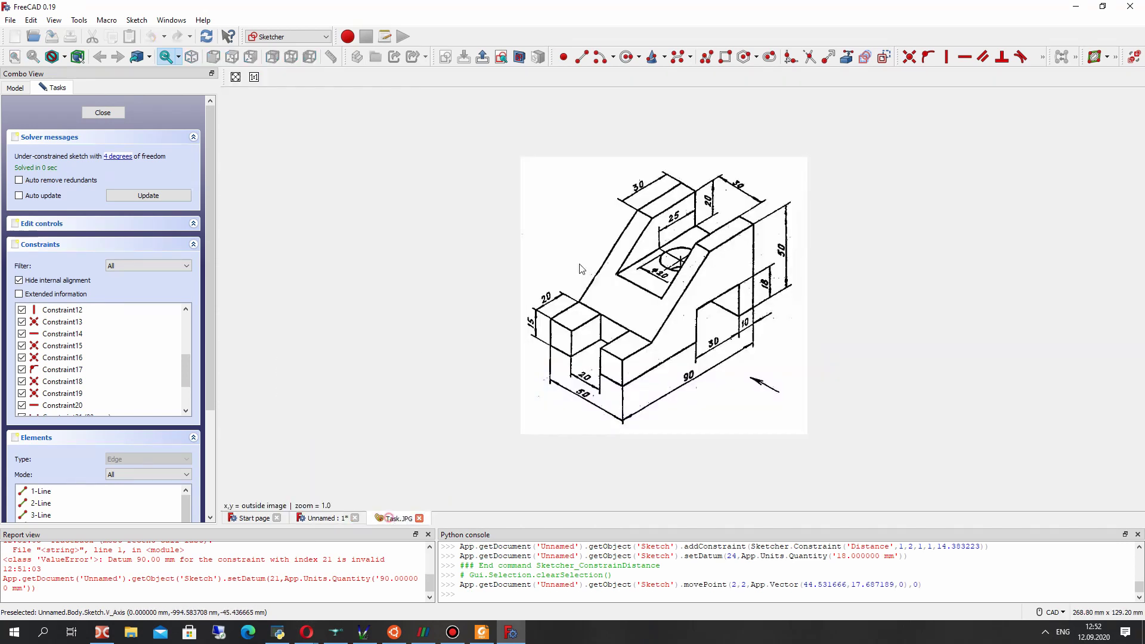
{"action": "key", "text": "ctrl+Tab"}
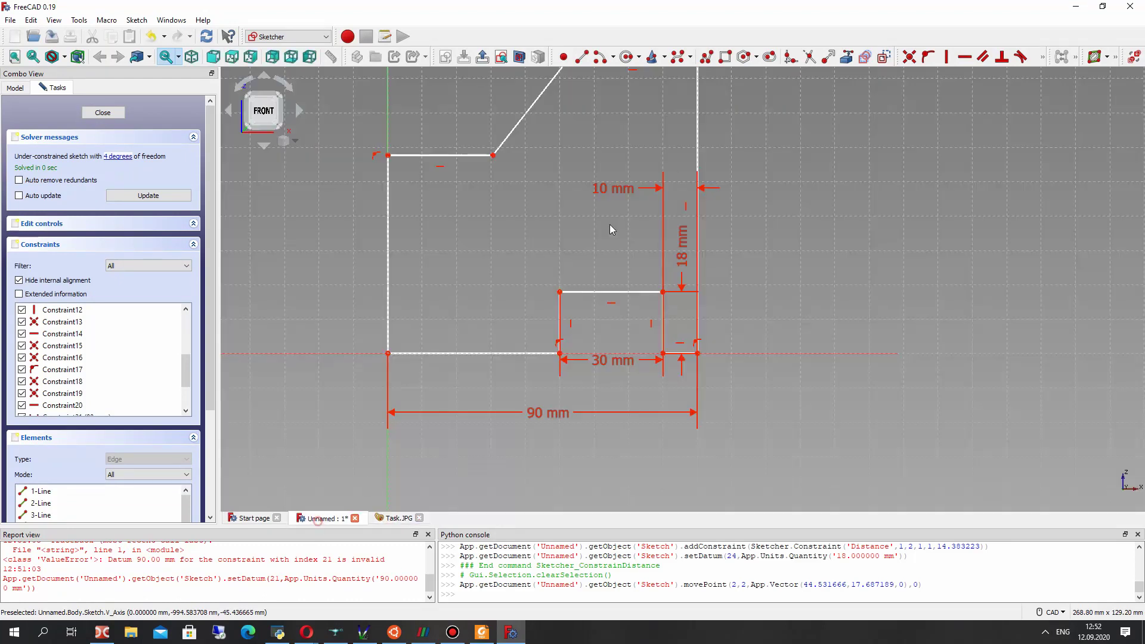
- Constrain the profile's tall right edge to a vertical distance of 50 mm and place the dimension outside the profile
{"action": "mouse_move", "coordinate": [611, 230]}
{"action": "middle_mouse_down"}
{"action": "mouse_move", "coordinate": [651, 162]}
{"action": "mouse_move", "coordinate": [674, 187]}
{"action": "middle_mouse_up"}
{"action": "left_click", "coordinate": [685, 171]}
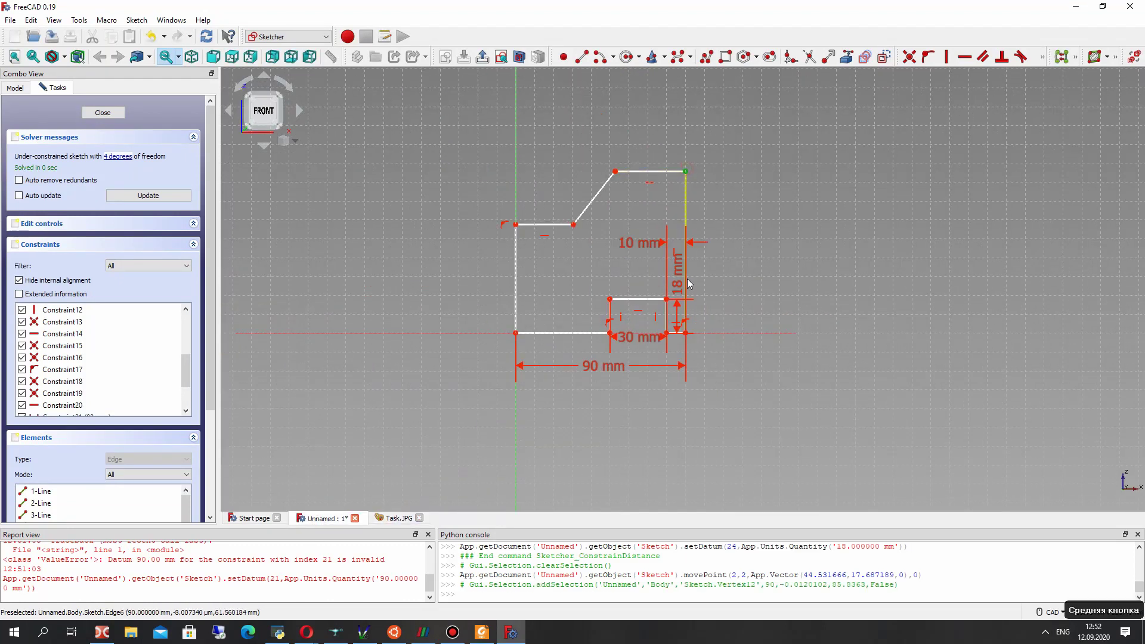
{"action": "left_click", "coordinate": [686, 333]}
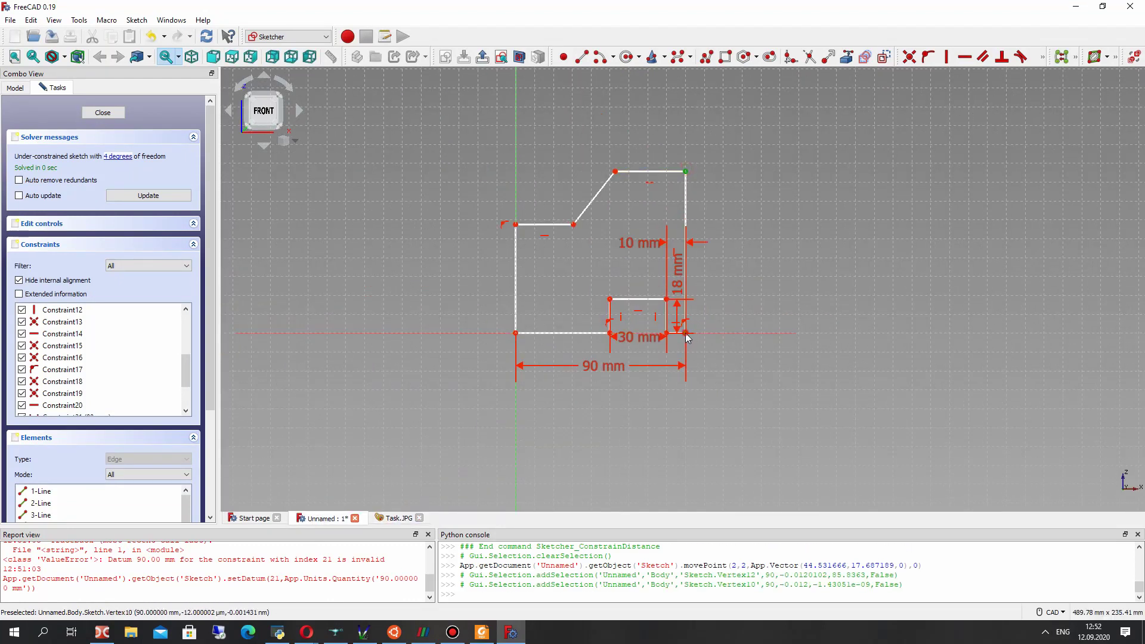
{"action": "left_click", "coordinate": [1043, 57]}
{"action": "left_click", "coordinate": [1004, 77]}
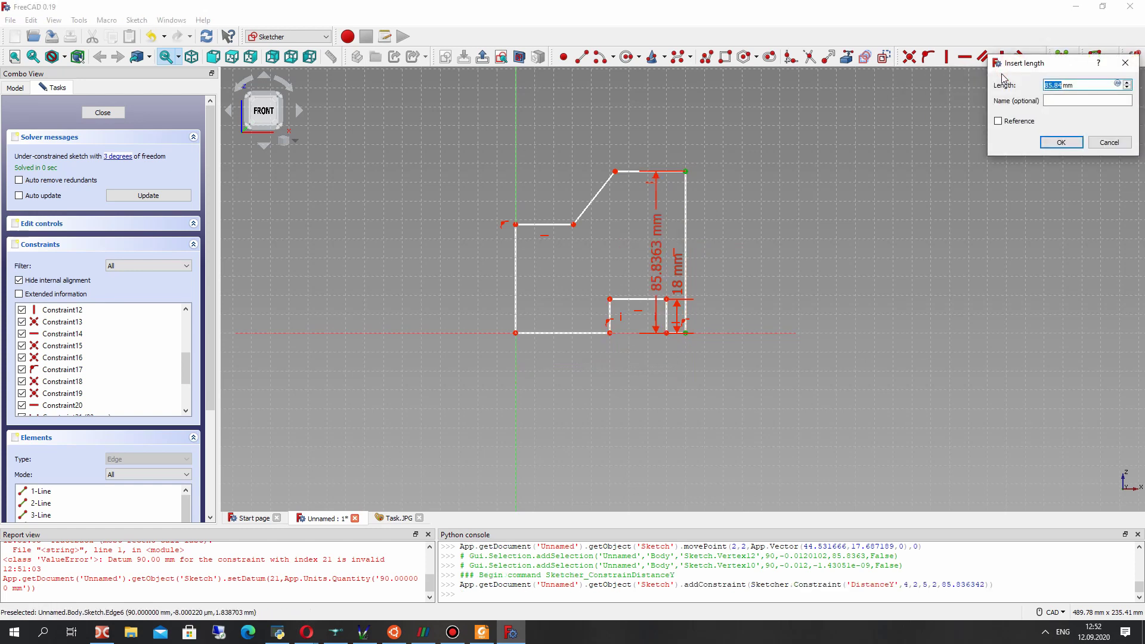
{"action": "type", "text": "50"}
{"action": "key", "text": "Return"}
{"action": "scroll", "coordinate": [759, 285], "scroll_direction": "up", "scroll_amount": 3}
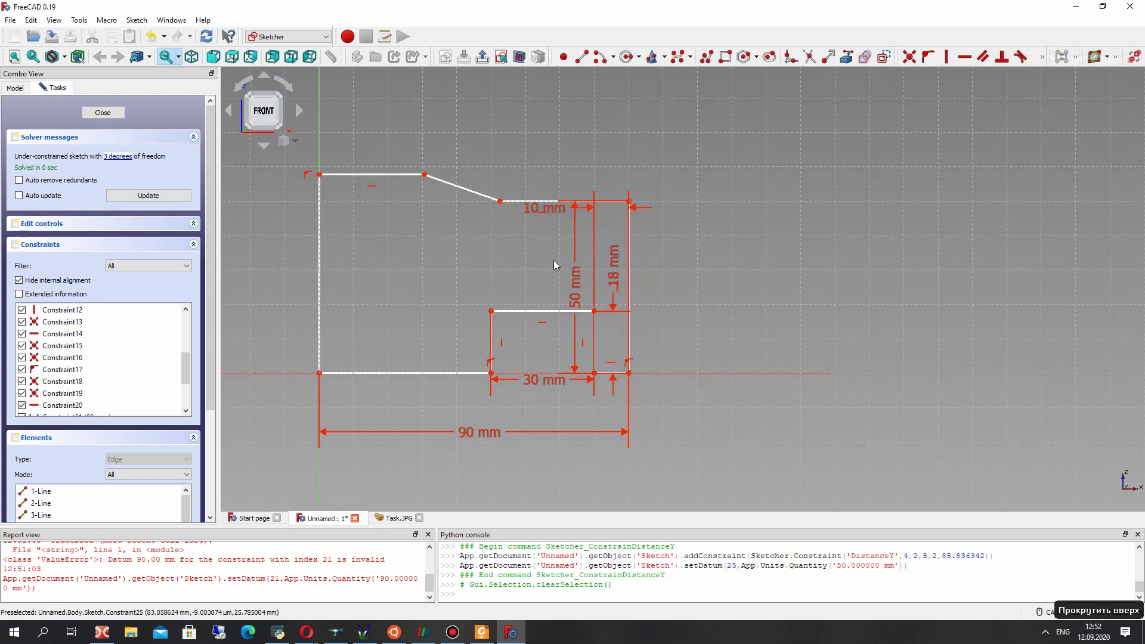
{"action": "left_click_drag", "start_coordinate": [706, 278], "coordinate": [702, 296]}
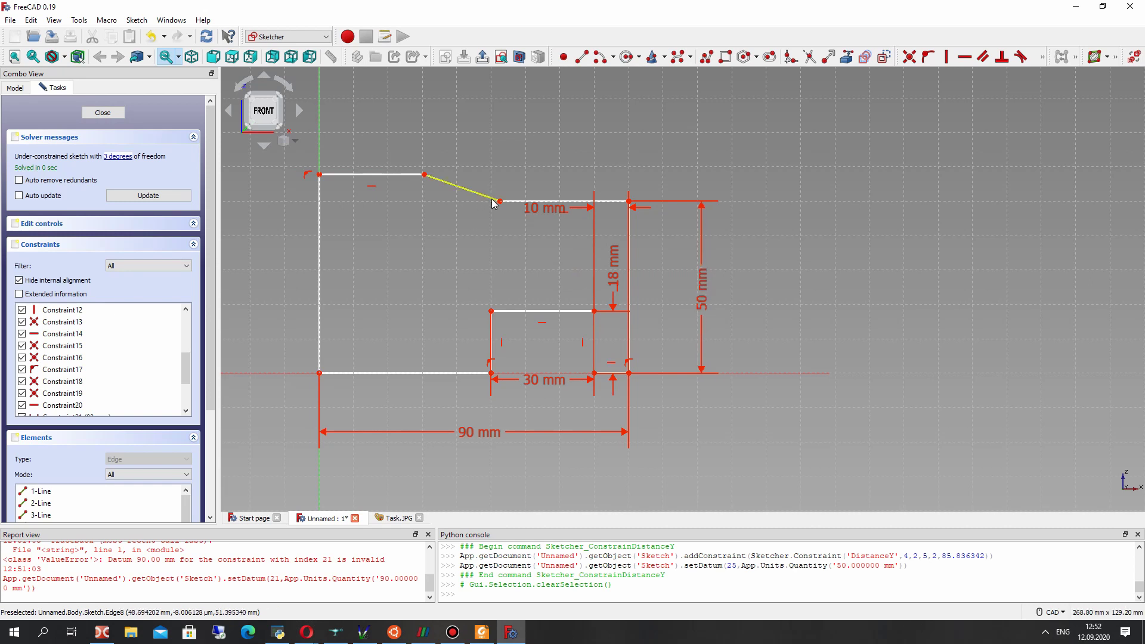
- Move the slope's lower end to about X 28, Z 31 mm and check the low step's size in the task drawing
{"action": "left_click_drag", "start_coordinate": [423, 179], "coordinate": [418, 274]}
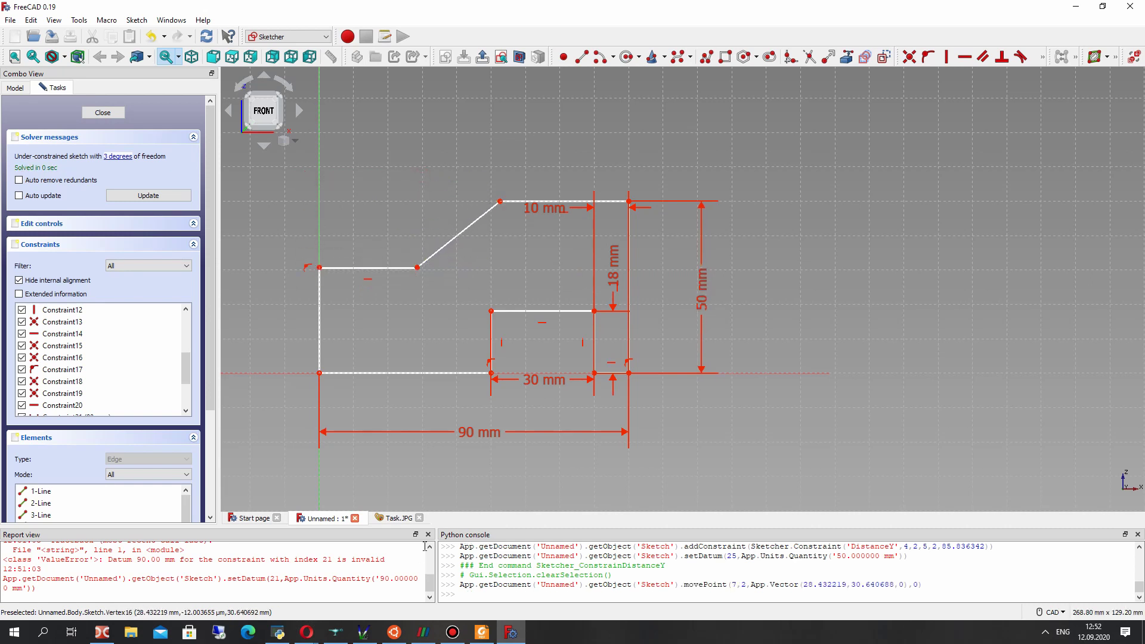
{"action": "left_click", "coordinate": [394, 517]}
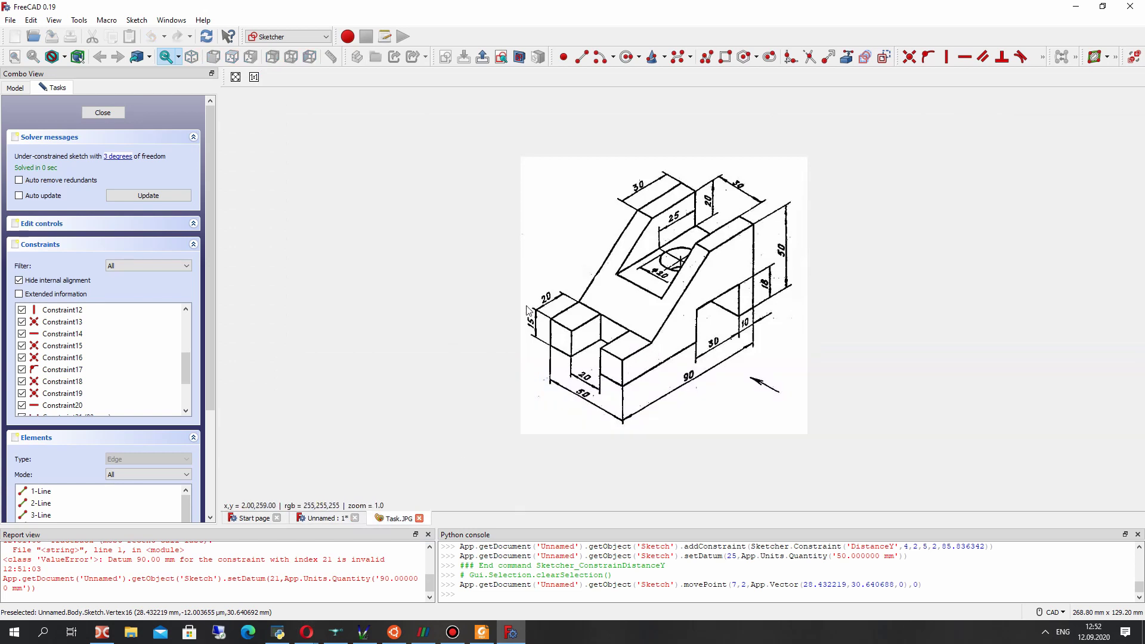
{"action": "left_click", "coordinate": [327, 518]}
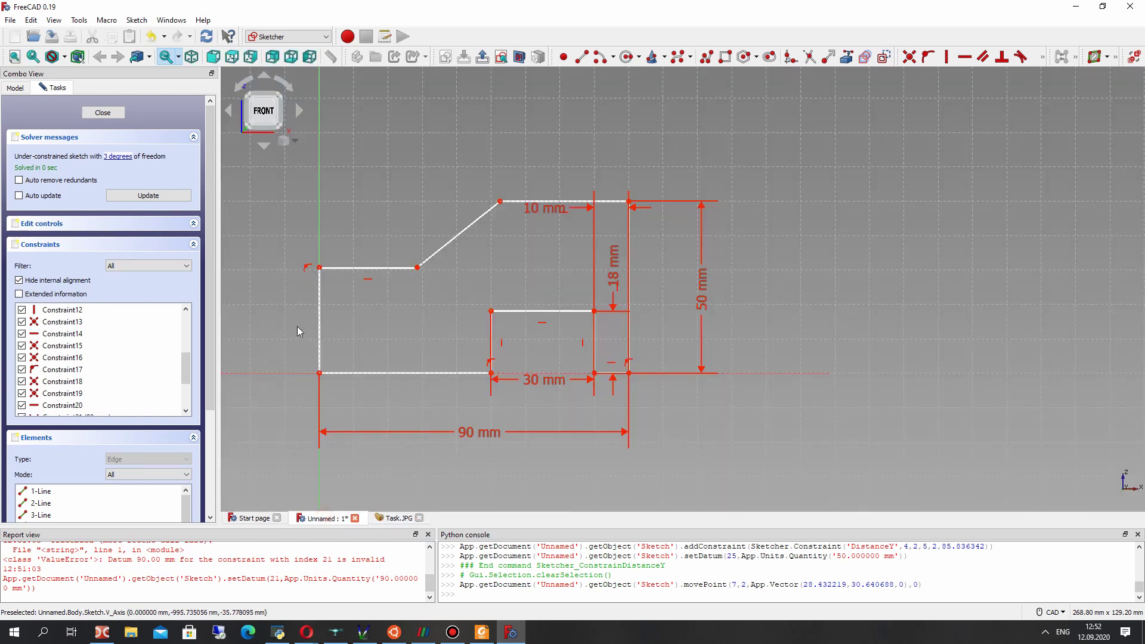
- Constrain the height of the profile's left edge, from the origin to the low step's top, to 15 mm
{"action": "left_click", "coordinate": [1045, 57]}
{"action": "left_click", "coordinate": [1024, 75]}
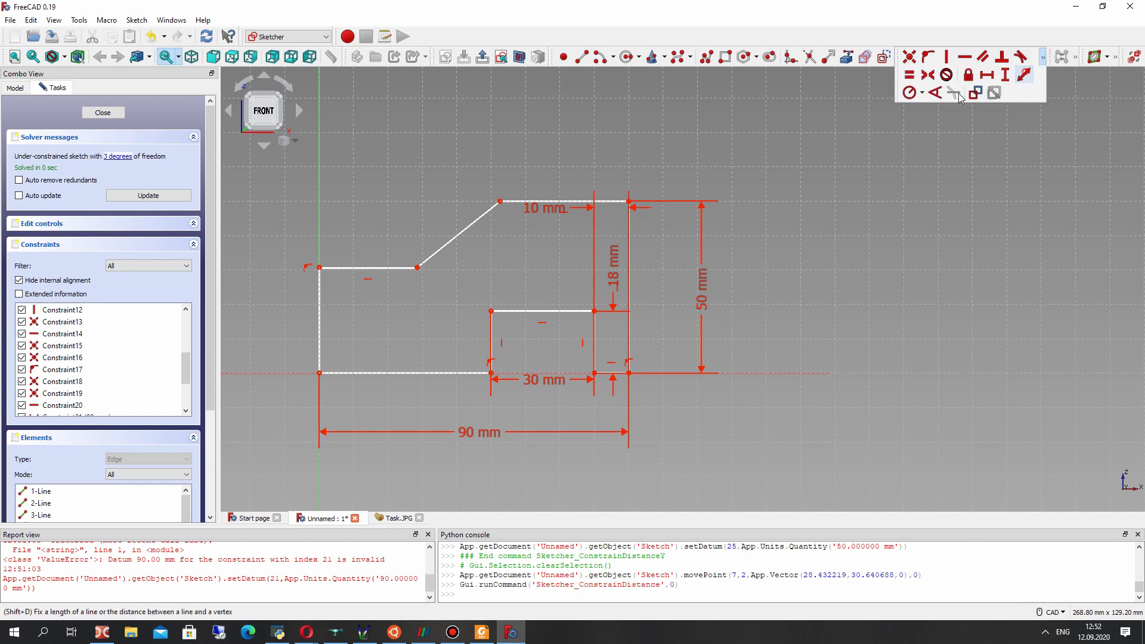
{"action": "left_click", "coordinate": [319, 267]}
{"action": "left_click", "coordinate": [321, 373]}
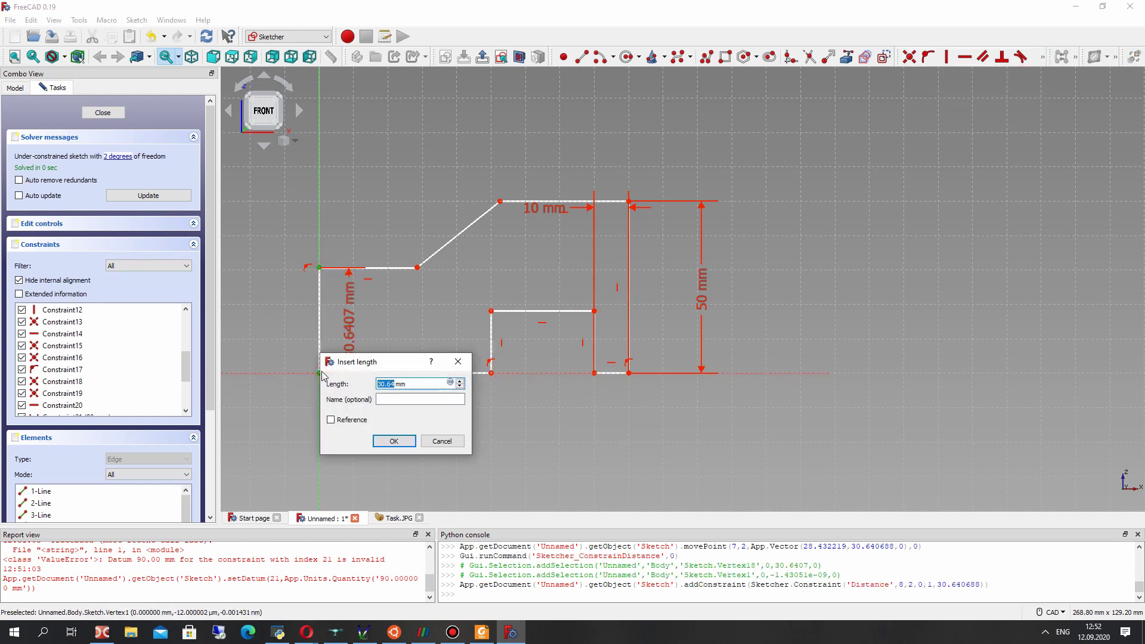
{"action": "type", "text": "15"}
{"action": "key", "text": "Return"}
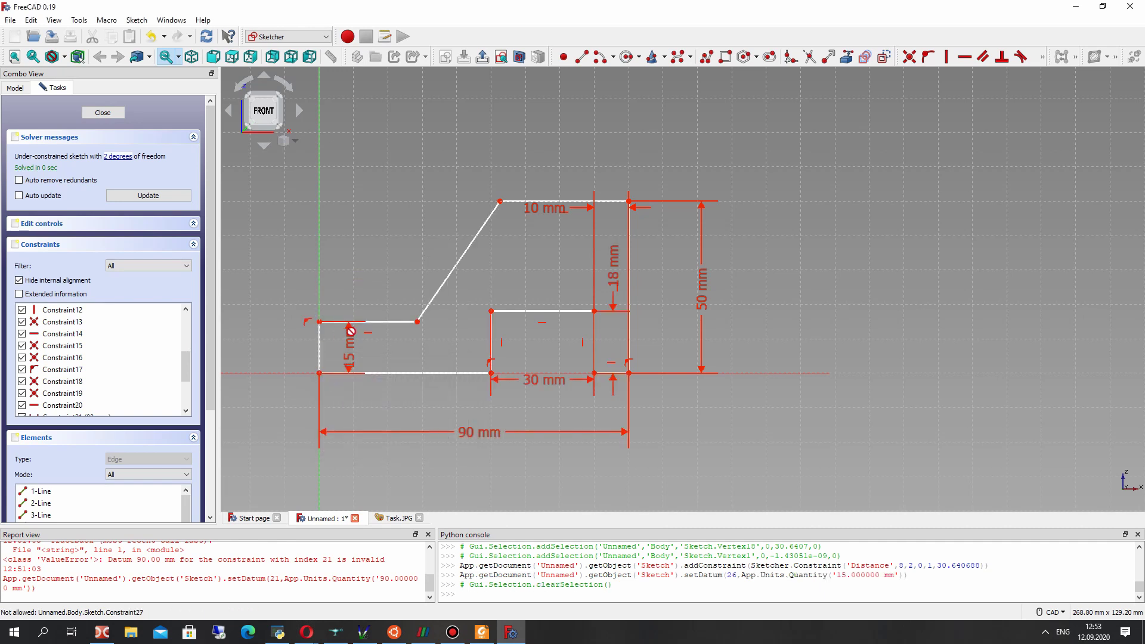
- Constrain the low step's top edge to a length of 20 mm
{"action": "left_click", "coordinate": [417, 323]}
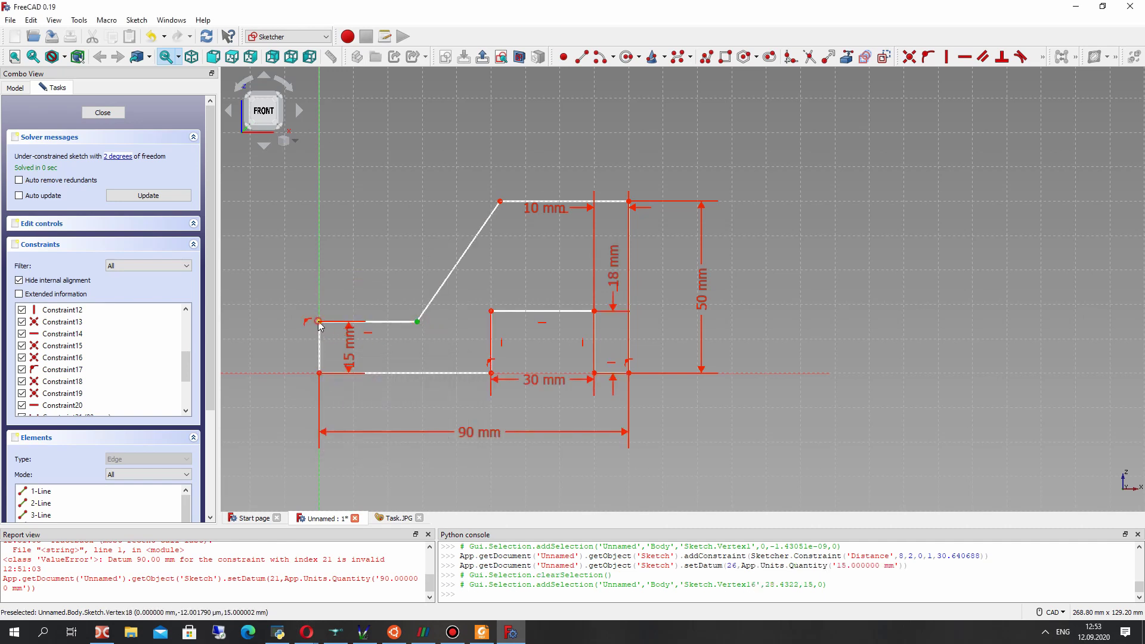
{"action": "left_click", "coordinate": [320, 322]}
{"action": "key", "text": "Return"}
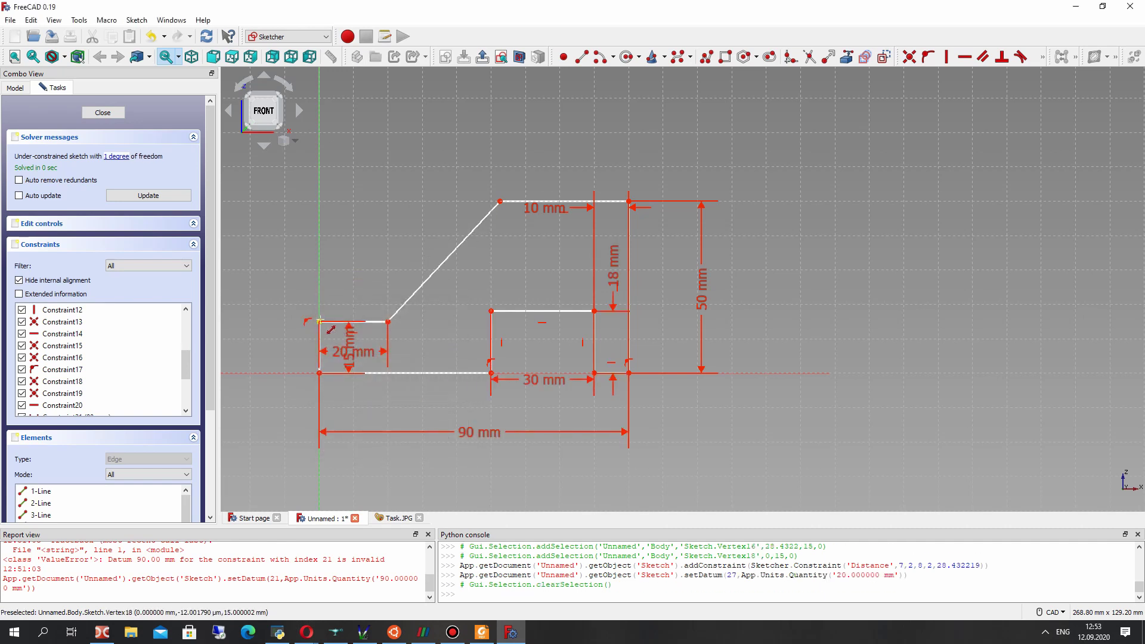
- Test the remaining freedom of the profile by shifting the slope's upper end to about X 51 mm, and check the task drawing
{"action": "mouse_move", "coordinate": [320, 323]}
{"action": "left_mouse_down"}
{"action": "mouse_move", "coordinate": [355, 329]}
{"action": "mouse_move", "coordinate": [378, 288]}
{"action": "mouse_move", "coordinate": [317, 346]}
{"action": "mouse_move", "coordinate": [364, 376]}
{"action": "mouse_move", "coordinate": [407, 346]}
{"action": "left_mouse_up"}
{"action": "mouse_move", "coordinate": [501, 203]}
{"action": "left_mouse_down"}
{"action": "mouse_move", "coordinate": [555, 205]}
{"action": "mouse_move", "coordinate": [508, 207]}
{"action": "left_mouse_up"}
{"action": "left_click", "coordinate": [398, 517]}
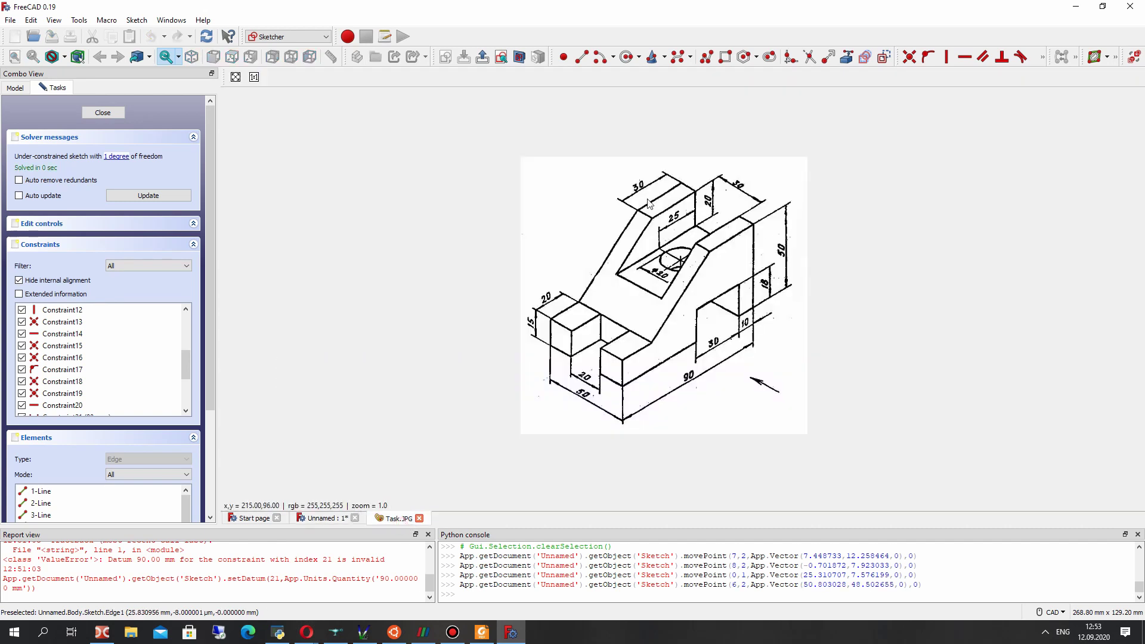
{"action": "left_click", "coordinate": [326, 518]}
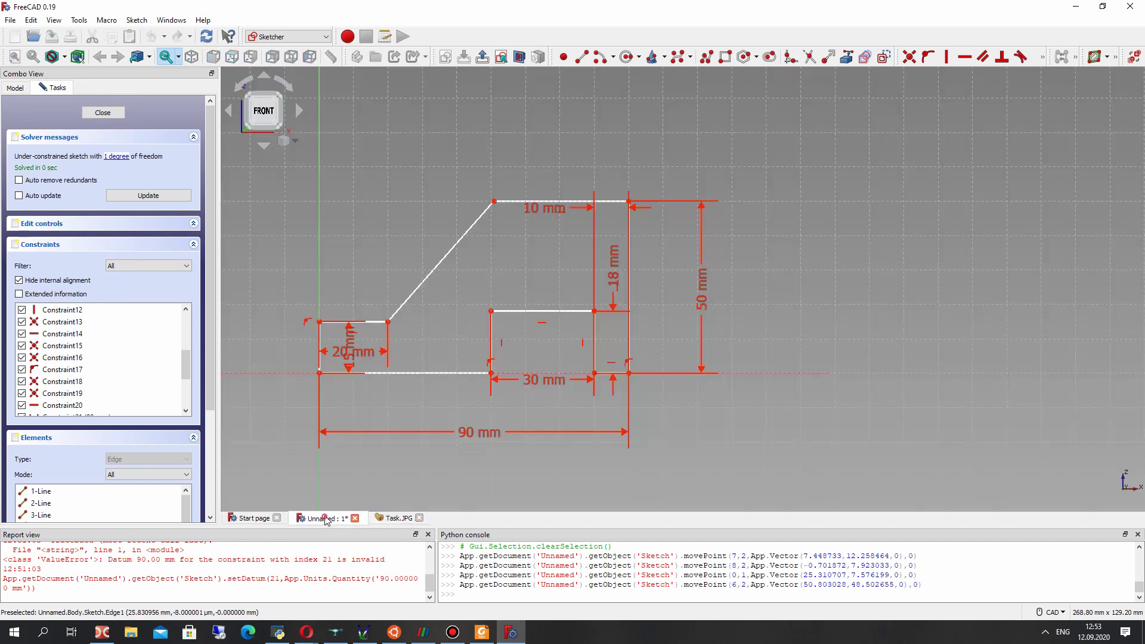
- Set a horizontal distance of 30 mm between the slope's upper end and the profile's upper right corner
{"action": "left_click", "coordinate": [494, 202]}
{"action": "left_click", "coordinate": [630, 203]}
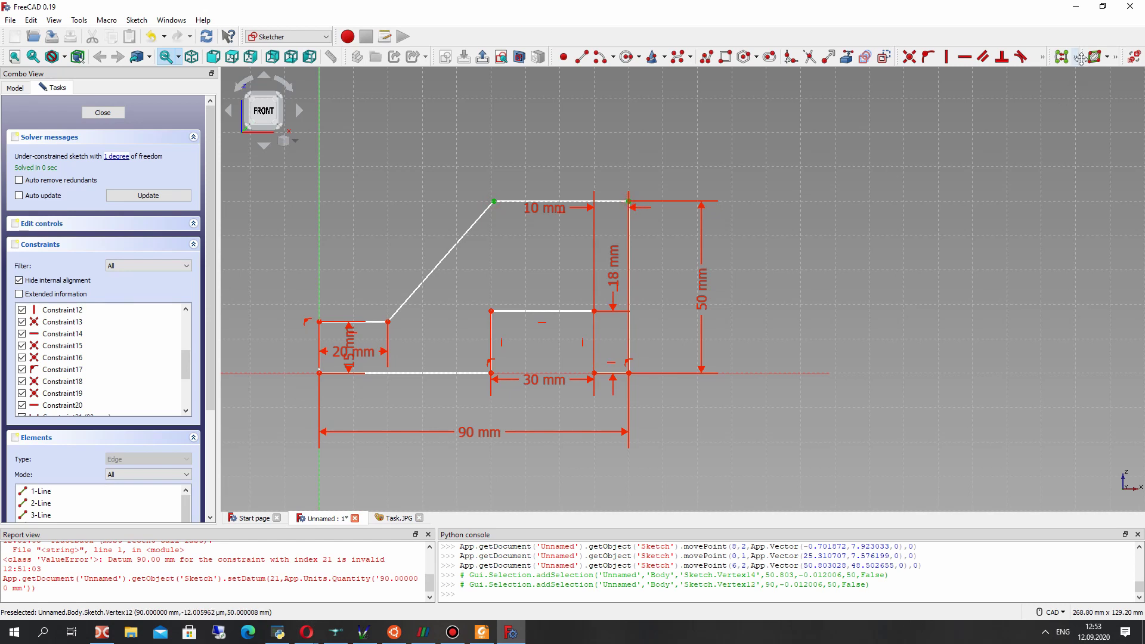
{"action": "left_click", "coordinate": [1042, 57]}
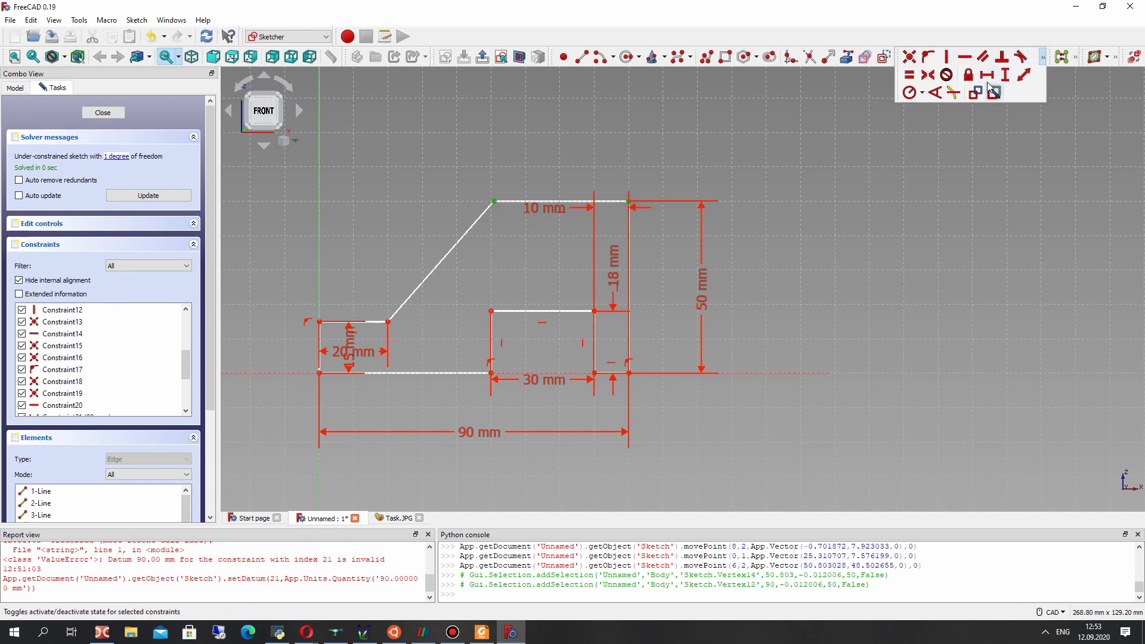
{"action": "left_click", "coordinate": [986, 72]}
{"action": "type", "text": "30"}
{"action": "key", "text": "Return"}
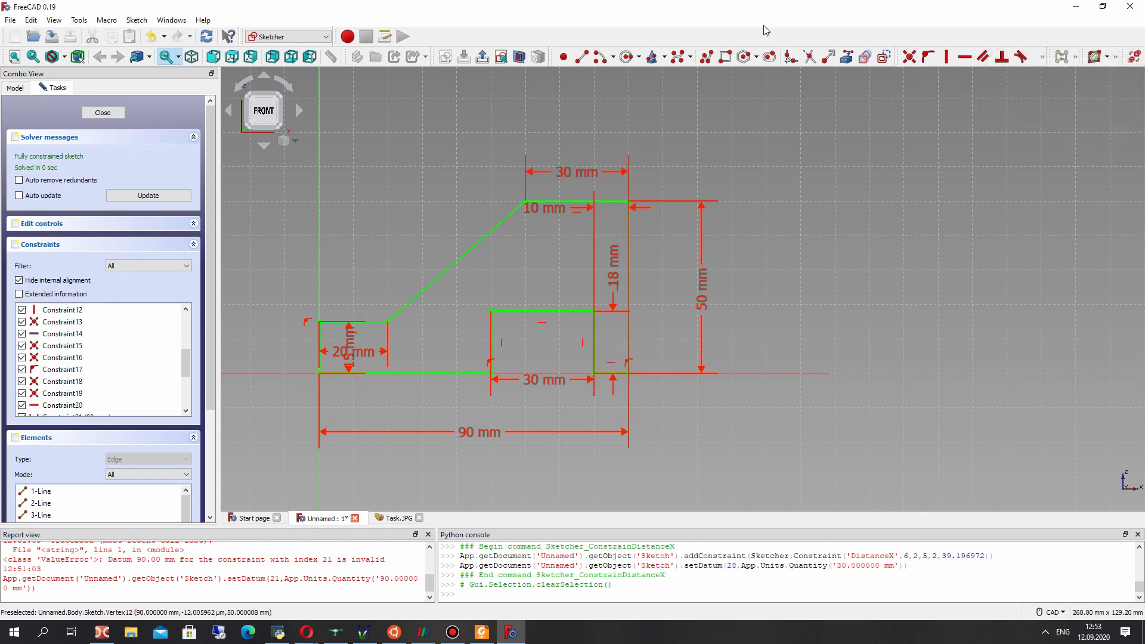
- Close the profile sketch and pad it 50 mm, symmetric to the sketch plane, matching the width in the task drawing
{"action": "left_click", "coordinate": [104, 116]}
{"action": "mouse_move", "coordinate": [715, 244]}
{"action": "middle_mouse_down"}
{"action": "mouse_move", "coordinate": [992, 218]}
{"action": "mouse_move", "coordinate": [763, 248]}
{"action": "mouse_move", "coordinate": [465, 238]}
{"action": "middle_mouse_up"}
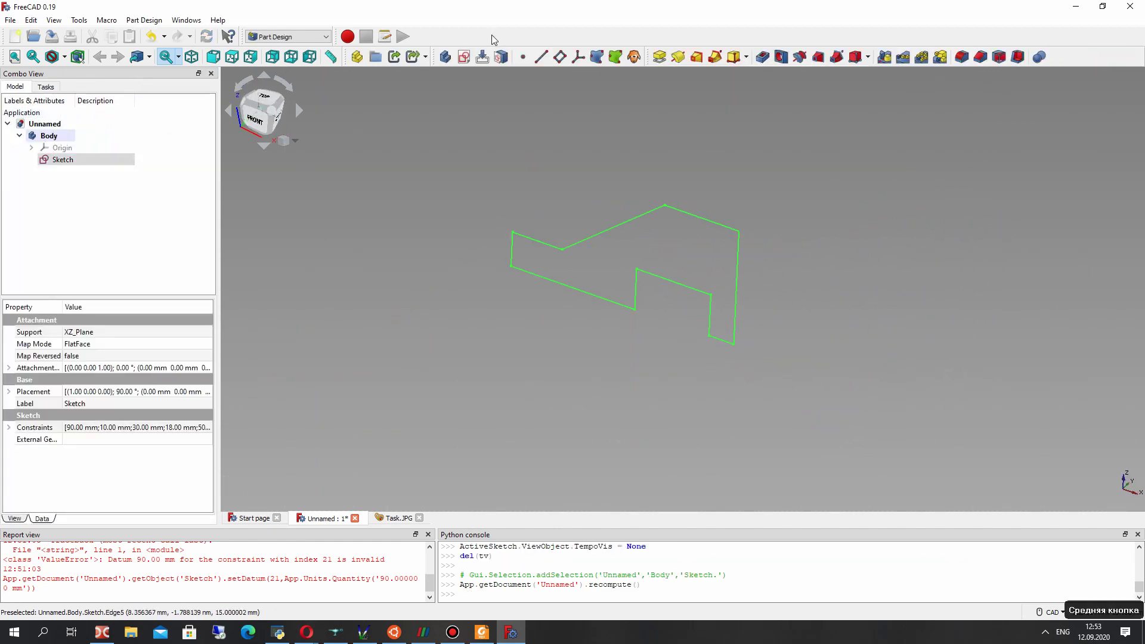
{"action": "left_click", "coordinate": [659, 55]}
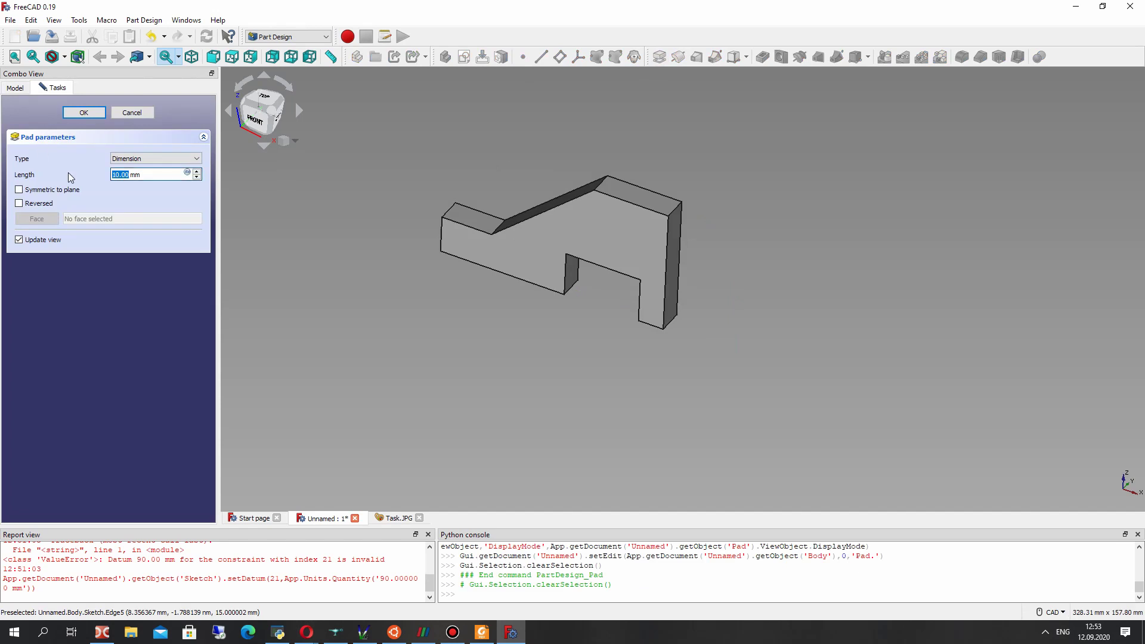
{"action": "left_click", "coordinate": [394, 518]}
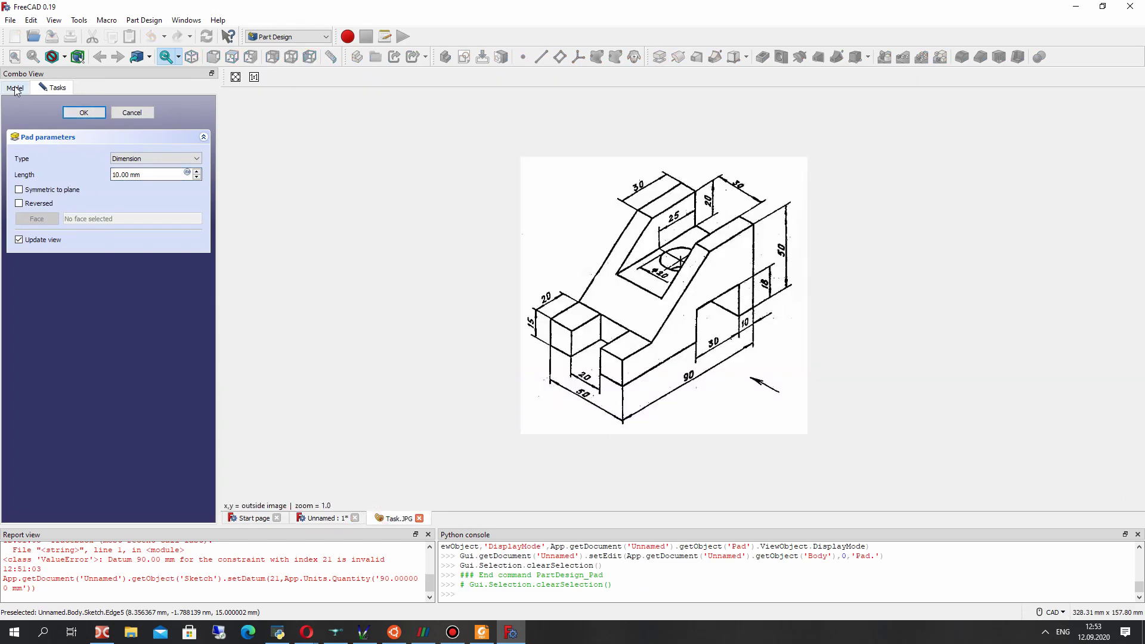
{"action": "left_click", "coordinate": [343, 520]}
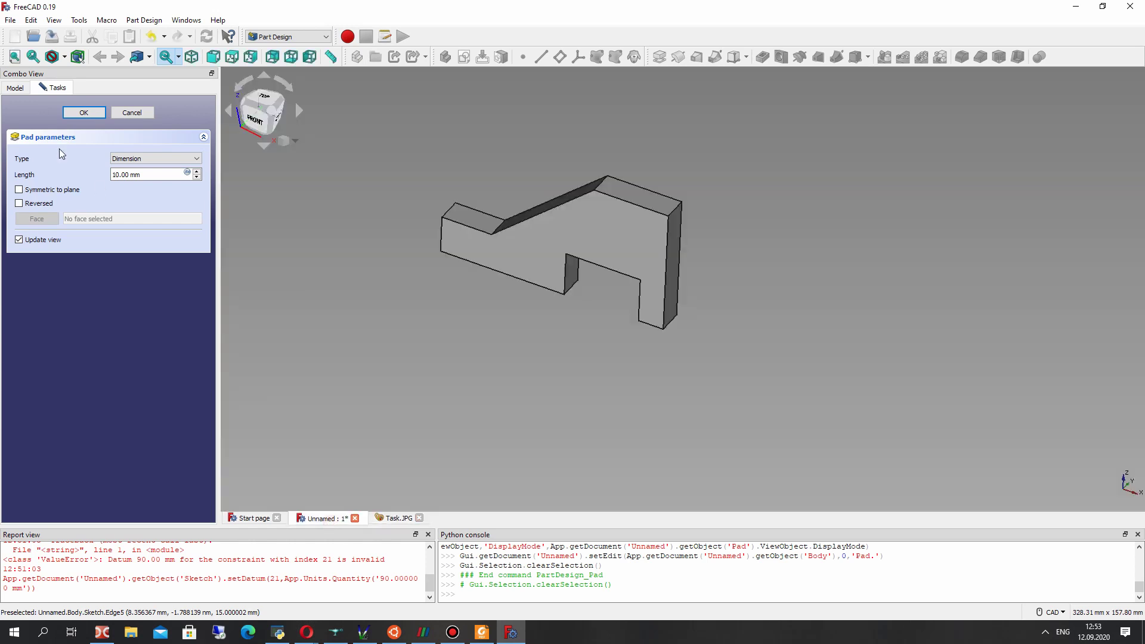
{"action": "left_click", "coordinate": [18, 189]}
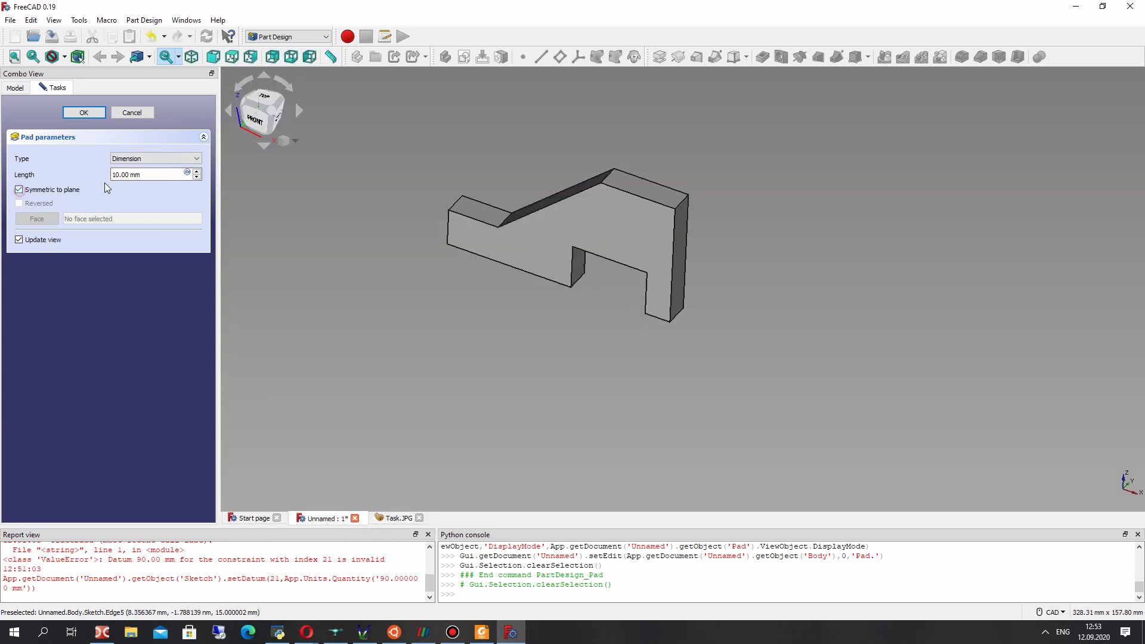
{"action": "type", "text": "5"}
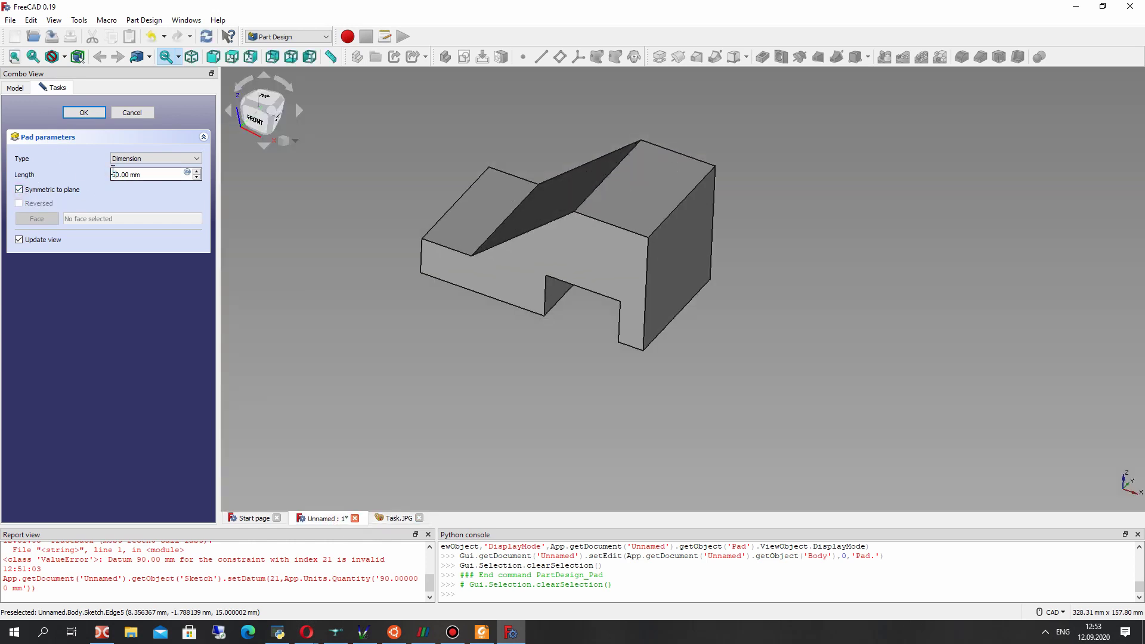
{"action": "left_click", "coordinate": [84, 112]}
{"action": "right_click_drag", "start_coordinate": [582, 197], "coordinate": [745, 217]}
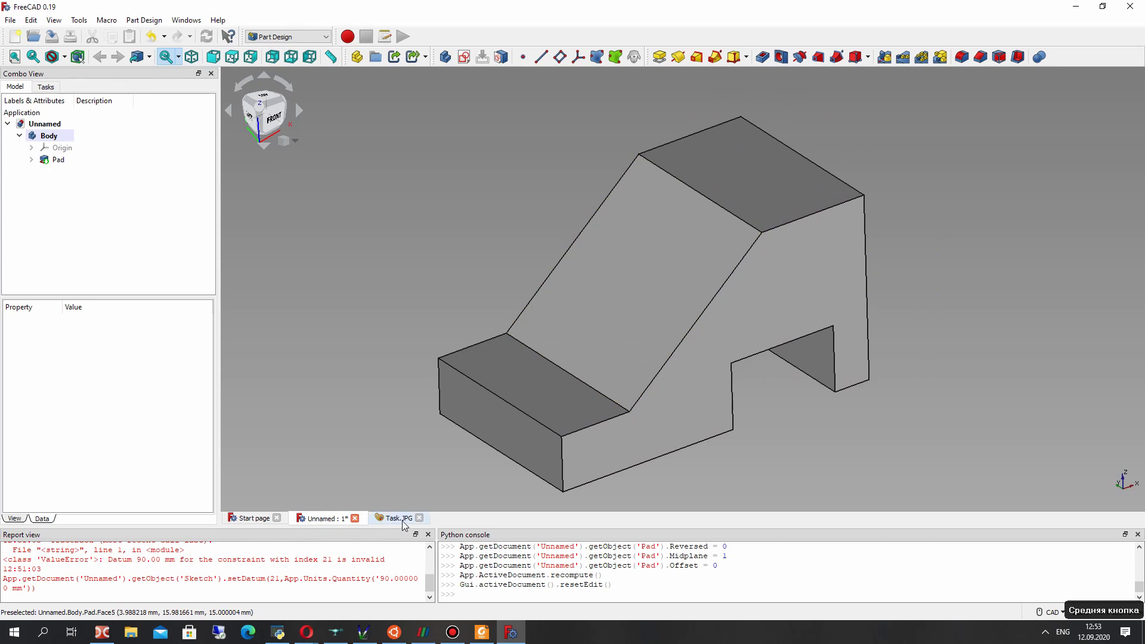
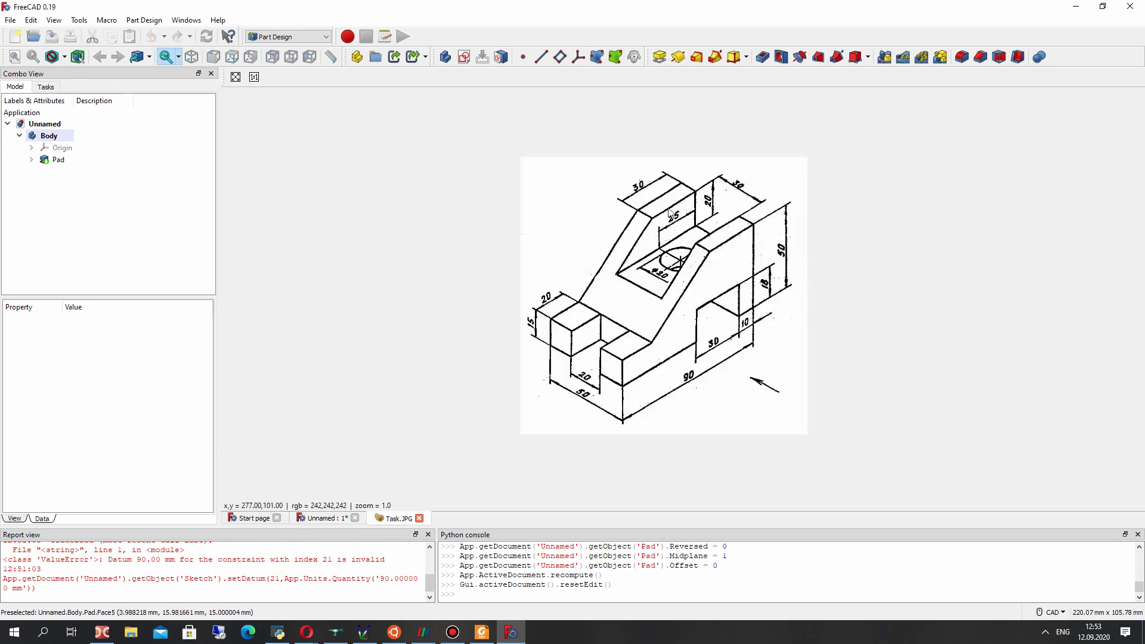
- Create a datum plane on the pad's topmost face and start a sketch on that plane
{"action": "left_click", "coordinate": [335, 521]}
{"action": "left_click", "coordinate": [733, 150]}
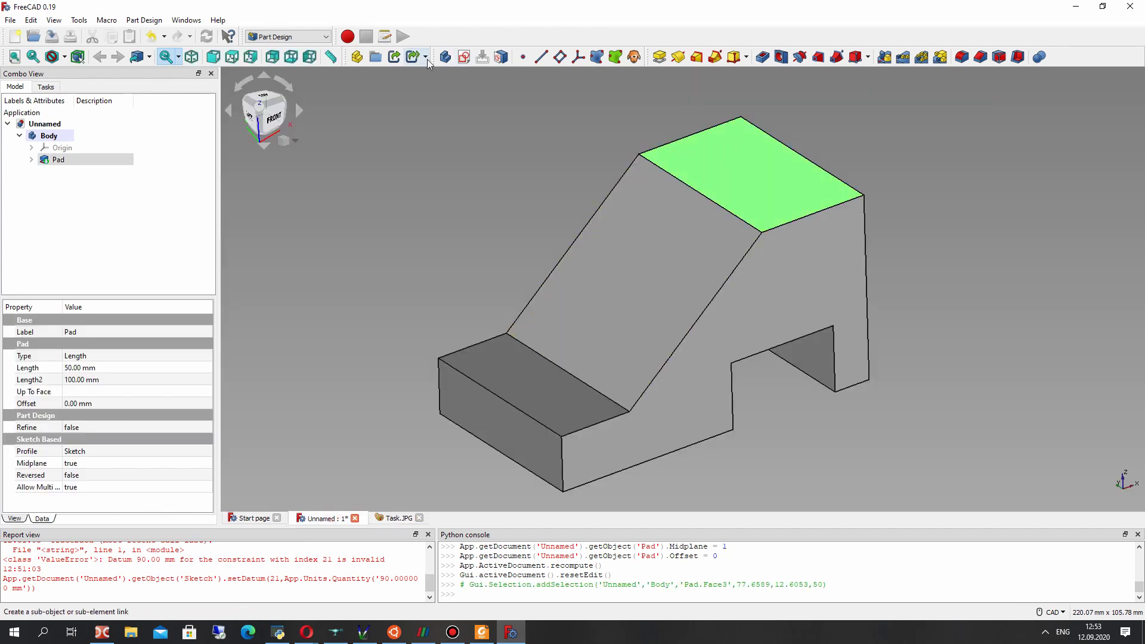
{"action": "left_click", "coordinate": [560, 57]}
{"action": "left_click", "coordinate": [64, 111]}
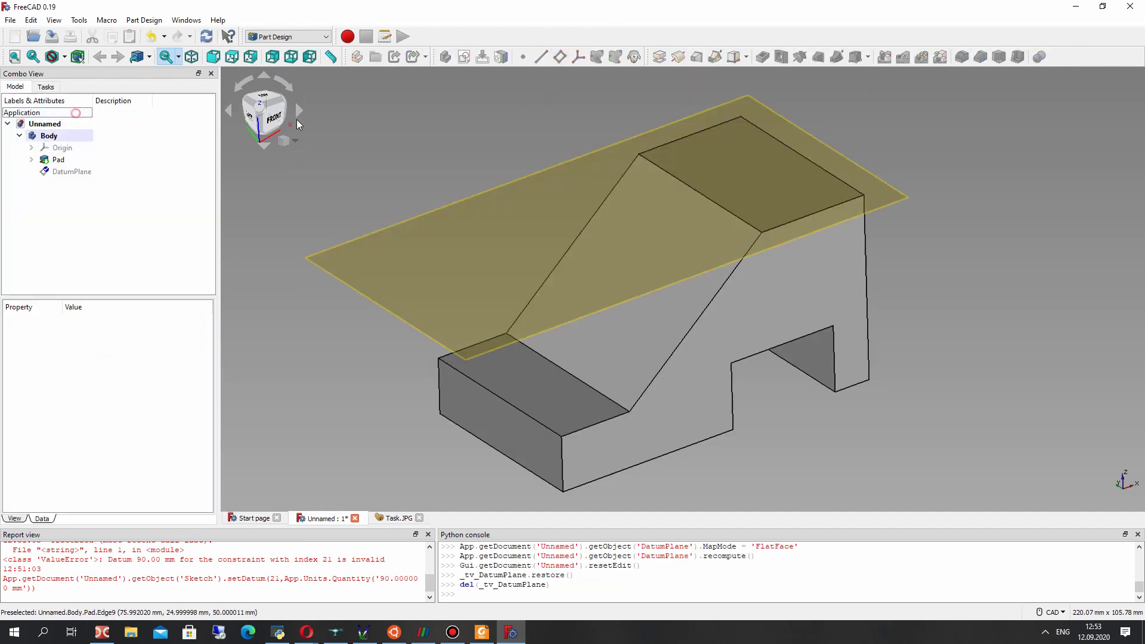
{"action": "left_click", "coordinate": [44, 171]}
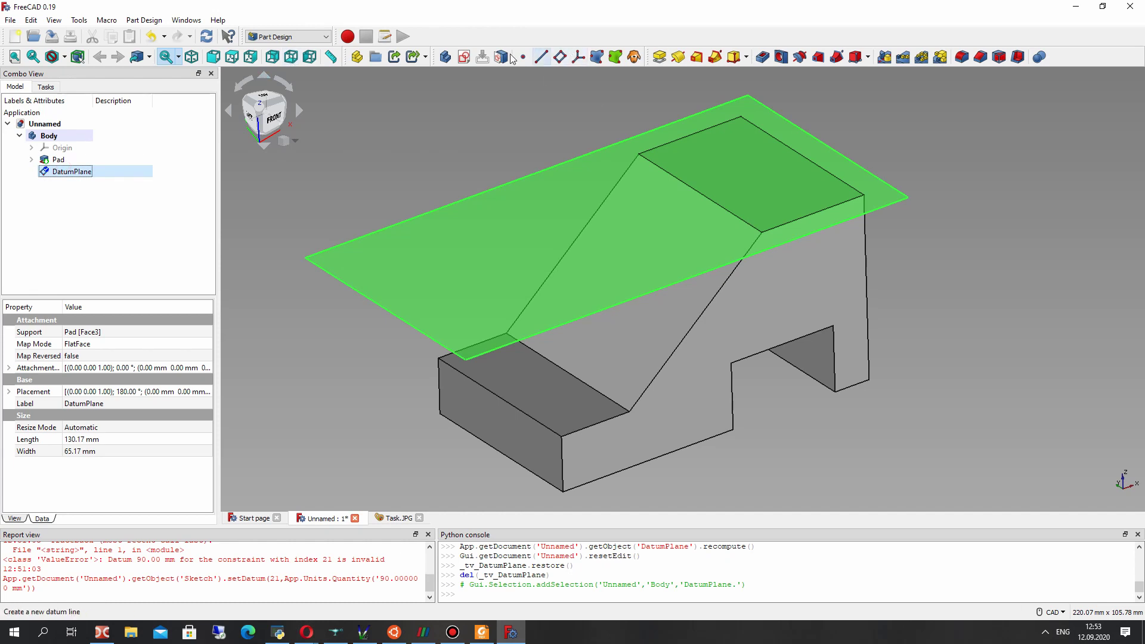
{"action": "left_click", "coordinate": [466, 58]}
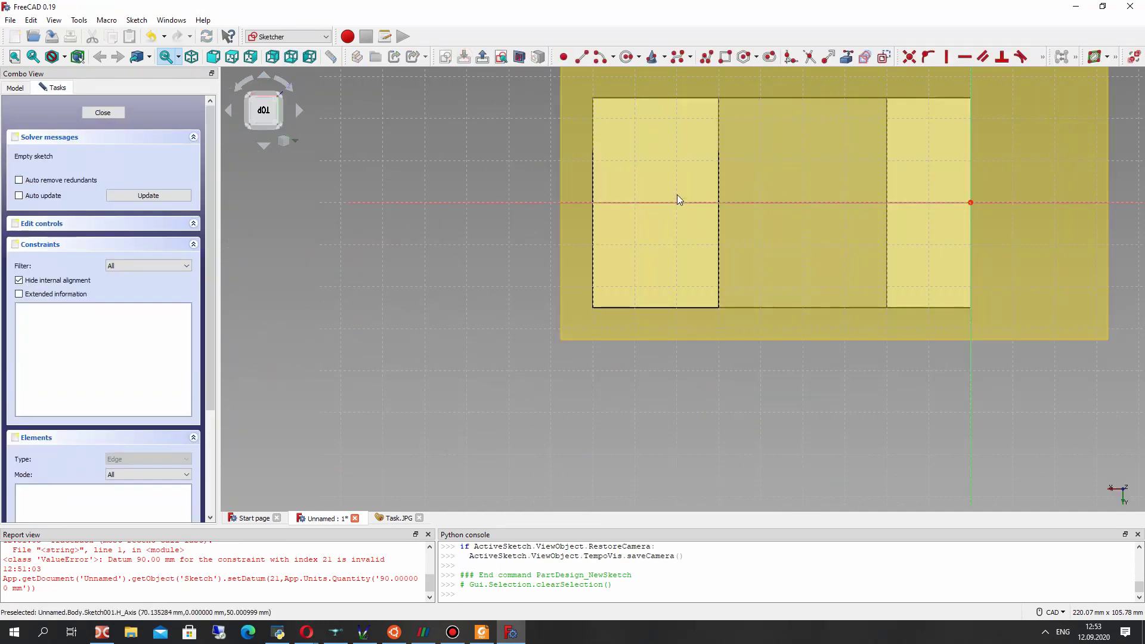
- Sketch a rectangle about 30 mm high around the horizontal axis, from beyond the body's tall end to about 7 mm short of the vertical axis
{"action": "scroll", "coordinate": [677, 197], "scroll_direction": "down", "scroll_amount": 1}
{"action": "middle_click_drag", "start_coordinate": [678, 197], "coordinate": [667, 255]}
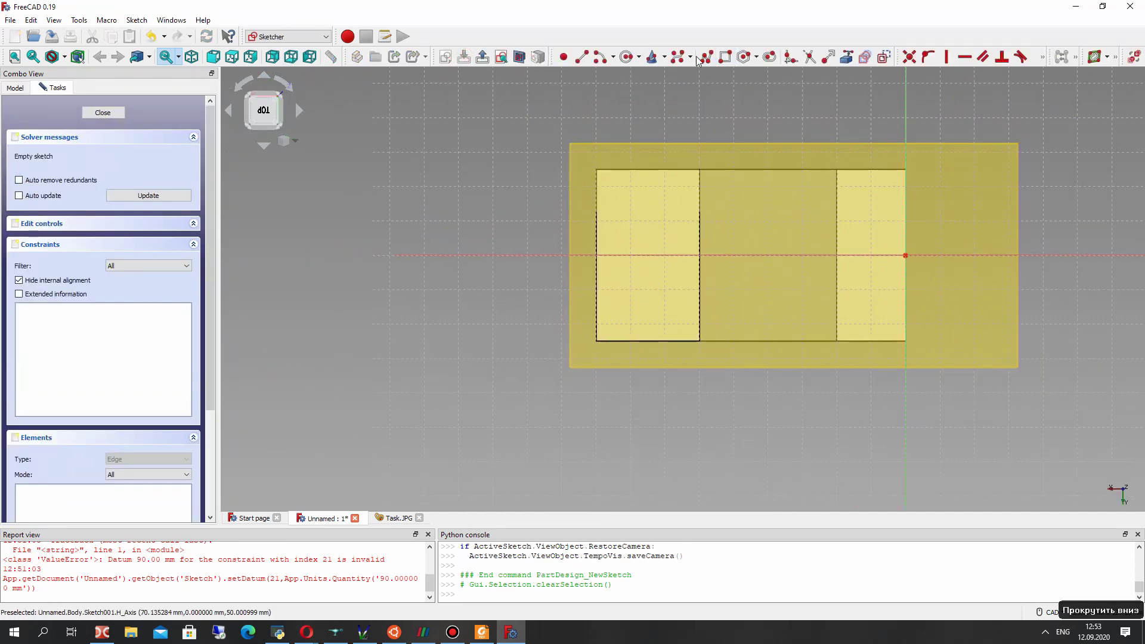
{"action": "key", "text": "g"}
{"action": "key", "text": "r"}
{"action": "left_click", "coordinate": [556, 204]}
{"action": "left_click", "coordinate": [880, 305]}
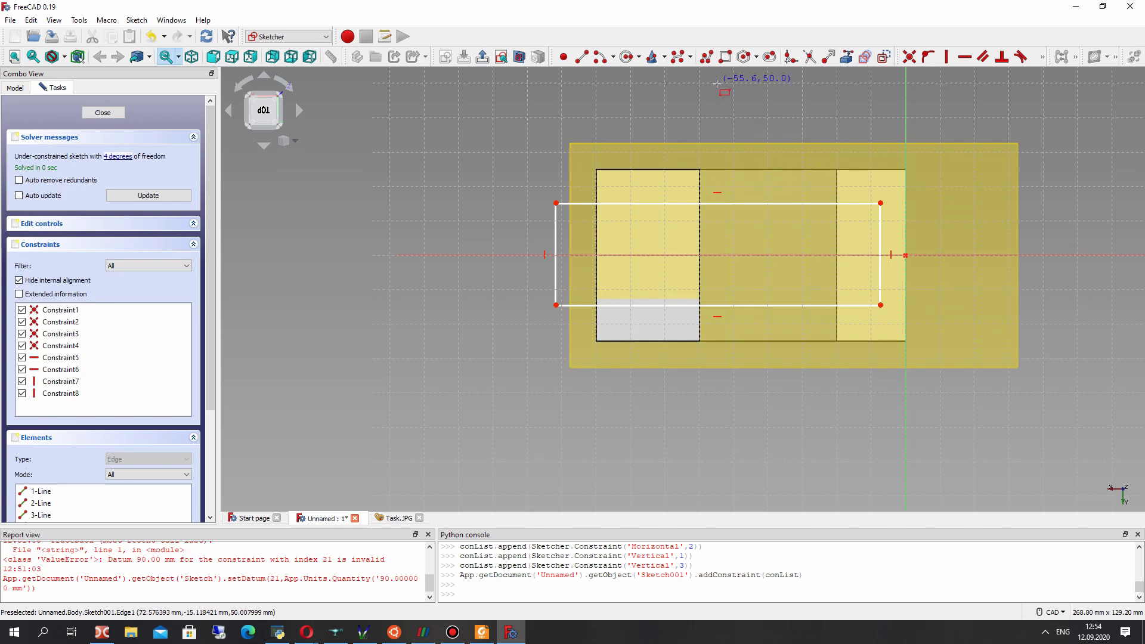
- Set a vertical distance of 15 mm between the origin and the rectangle's upper right corner
{"action": "left_click", "coordinate": [1042, 57]}
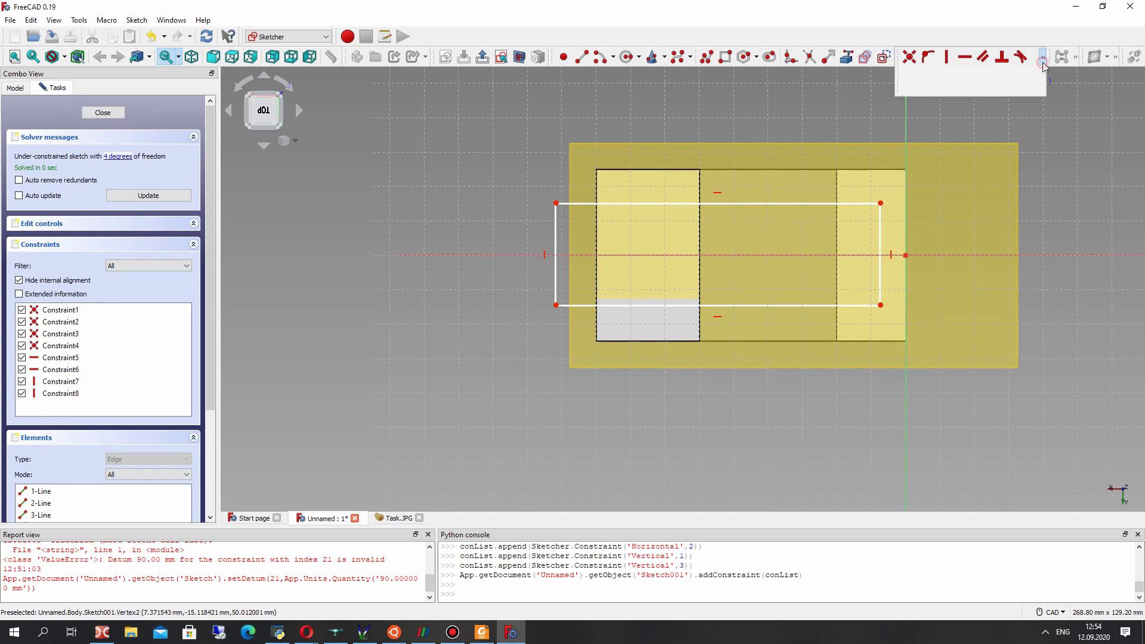
{"action": "left_click", "coordinate": [1005, 75]}
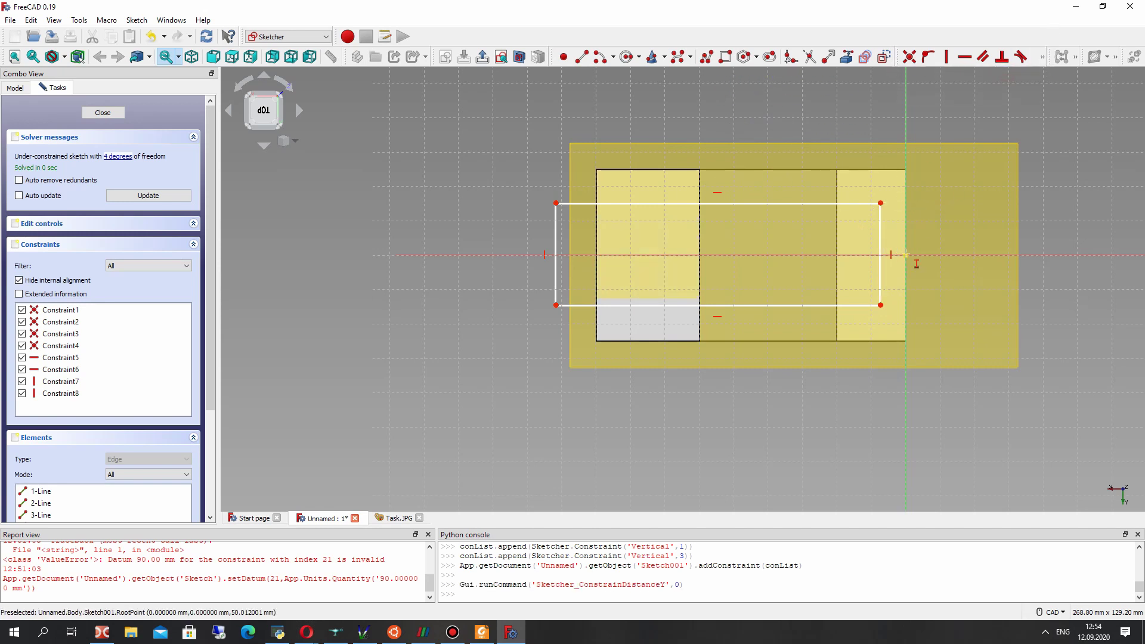
{"action": "left_click", "coordinate": [880, 203]}
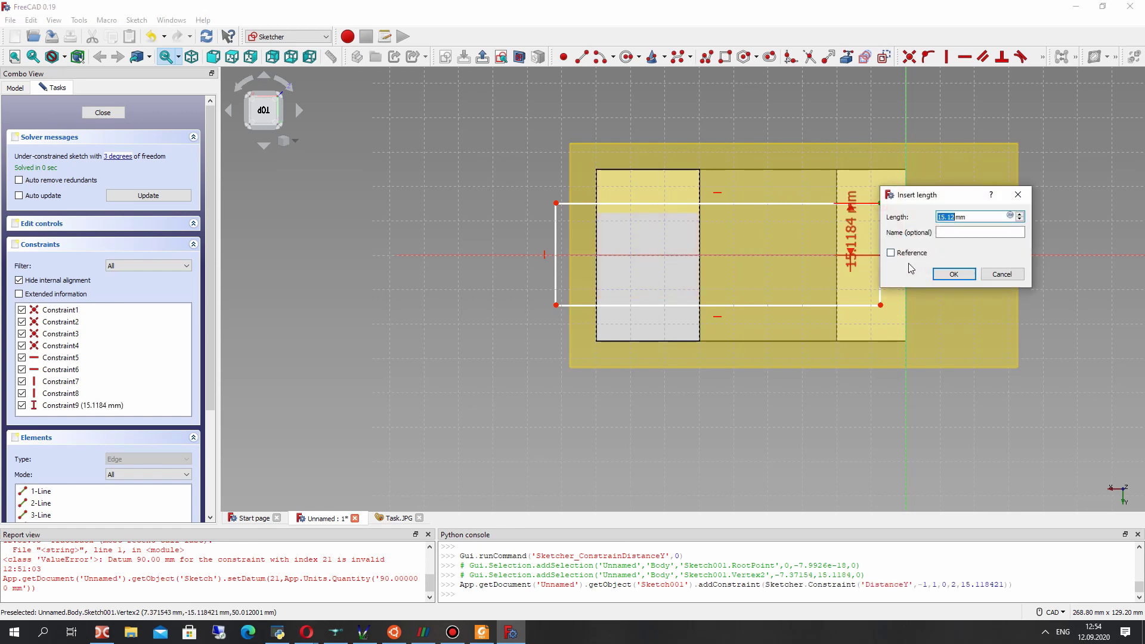
{"action": "type", "text": "15"}
{"action": "key", "text": "Return"}
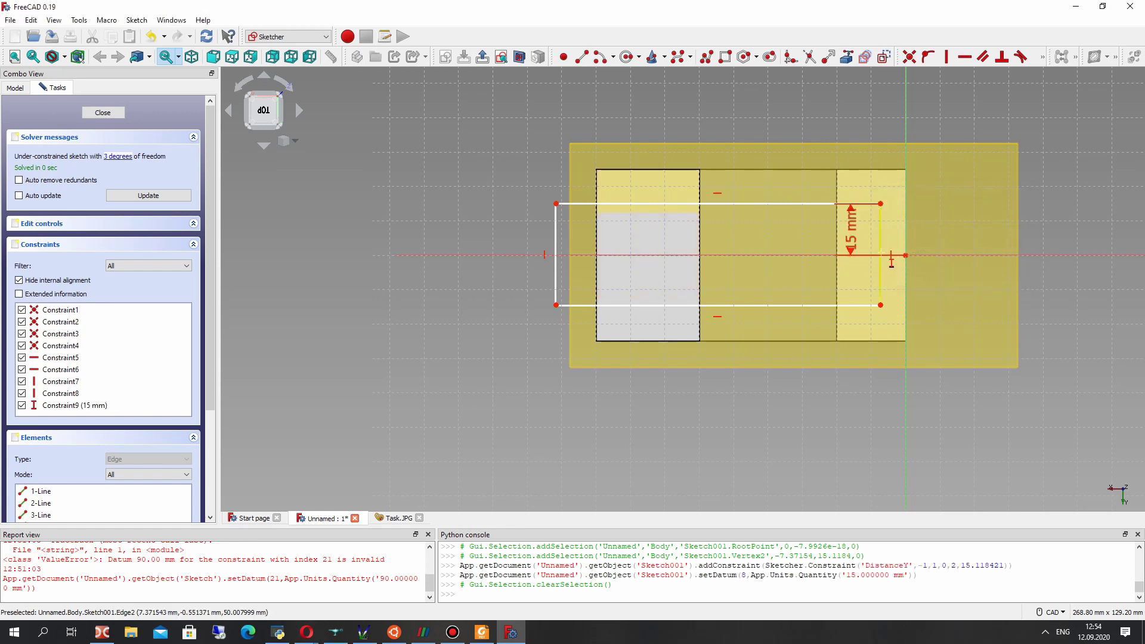
- Set a vertical distance of 30 mm between the rectangle's two right corners and move its dimension label clear of the profile
{"action": "left_click", "coordinate": [881, 203]}
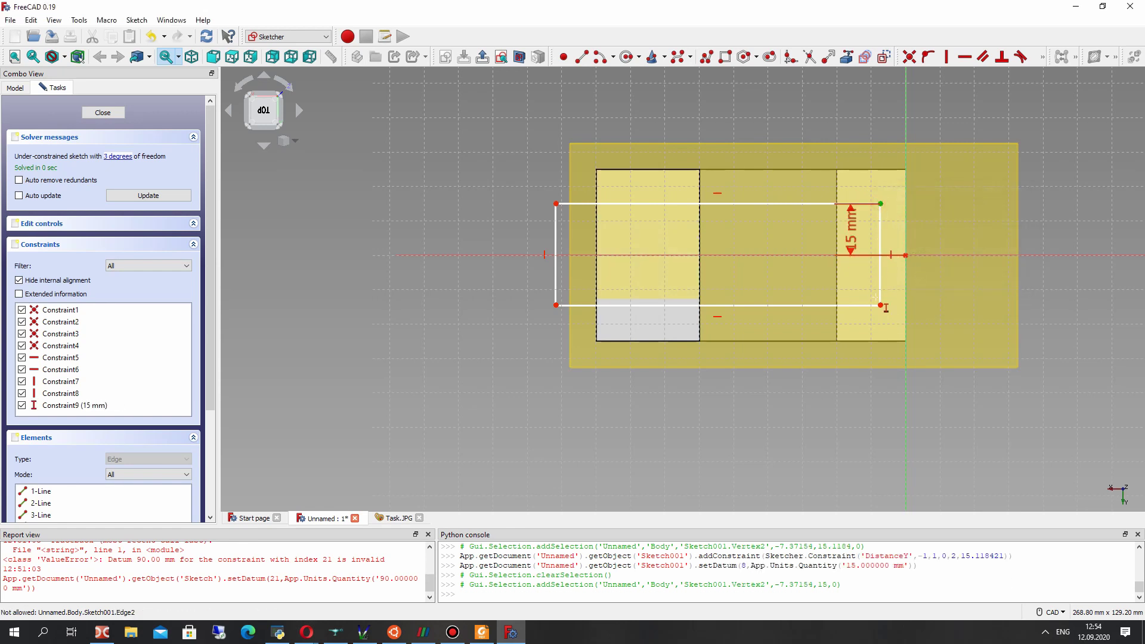
{"action": "left_click", "coordinate": [887, 309]}
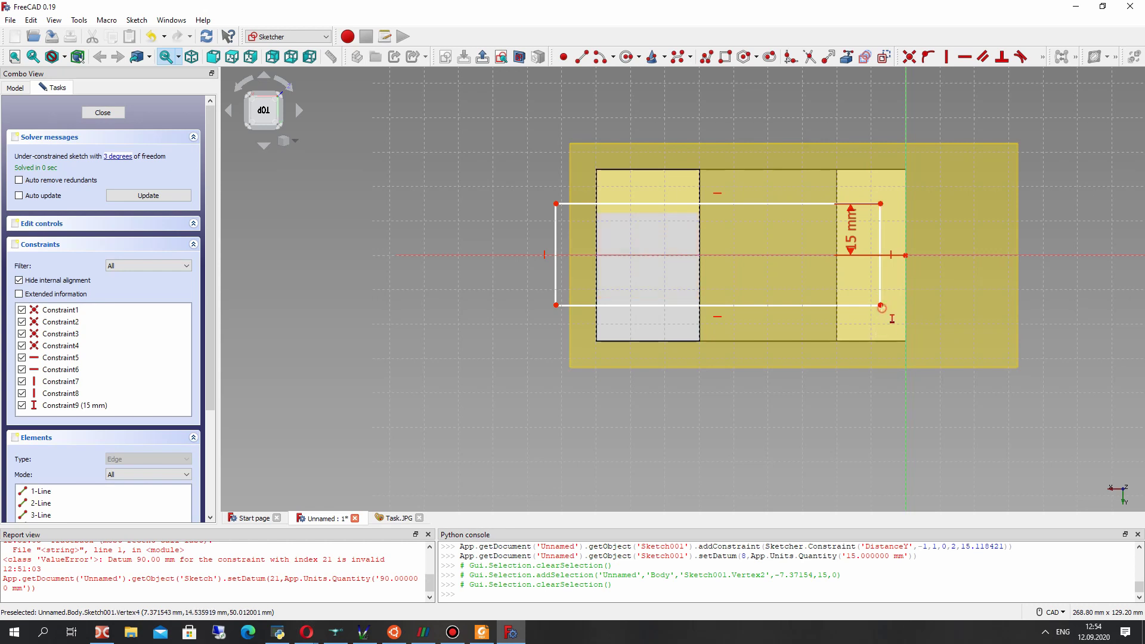
{"action": "left_click", "coordinate": [882, 306]}
{"action": "left_click", "coordinate": [881, 204]}
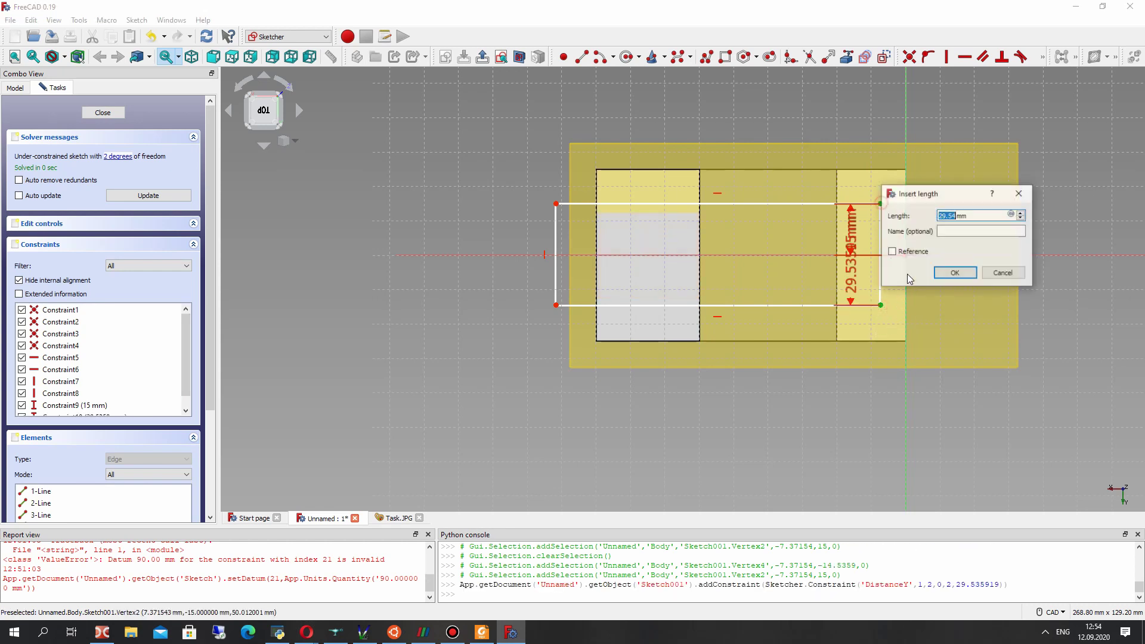
{"action": "type", "text": "30"}
{"action": "key", "text": "Return"}
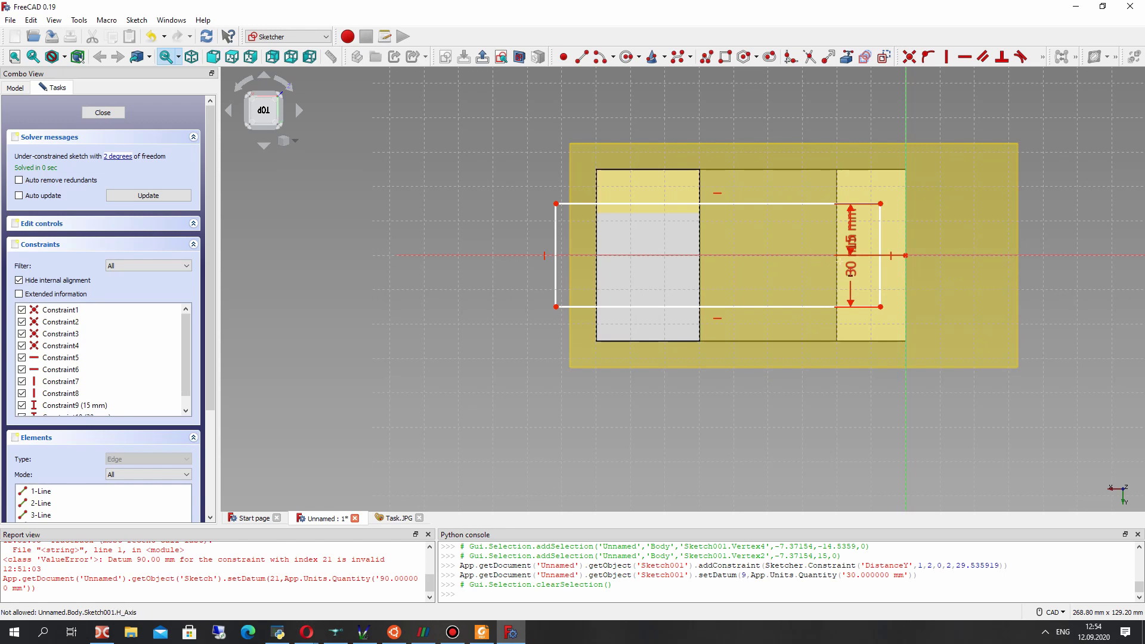
{"action": "left_click_drag", "start_coordinate": [851, 269], "coordinate": [995, 269]}
- Close the rectangle sketch and pocket it 20 mm deep into the body, matching the slot depth in the task drawing
{"action": "right_click_drag", "start_coordinate": [602, 266], "coordinate": [217, 144]}
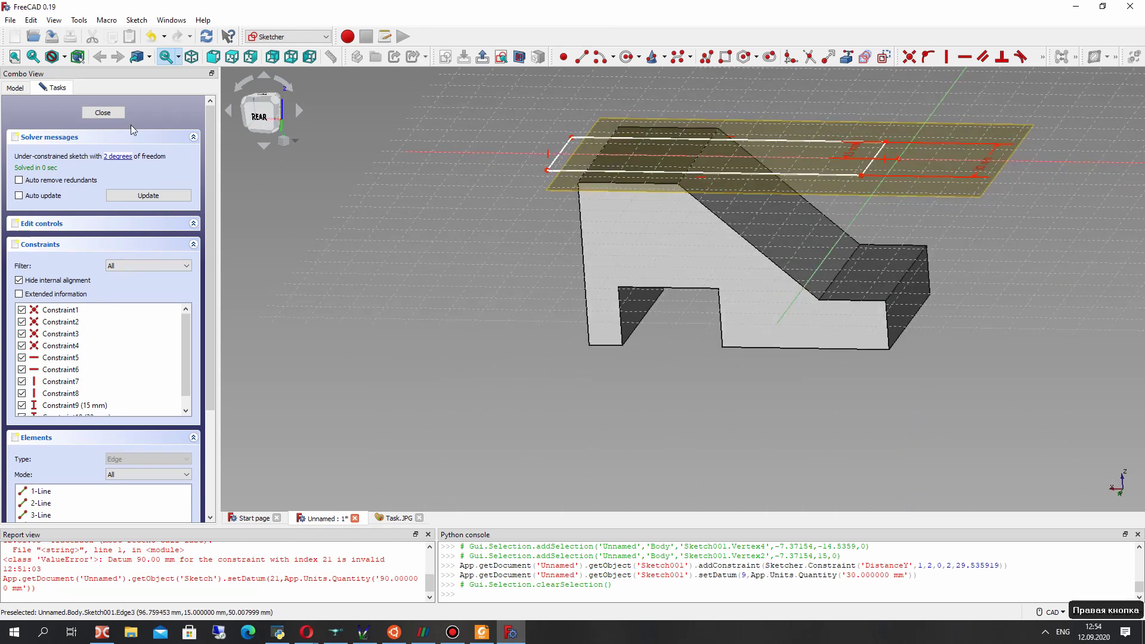
{"action": "left_click", "coordinate": [101, 113]}
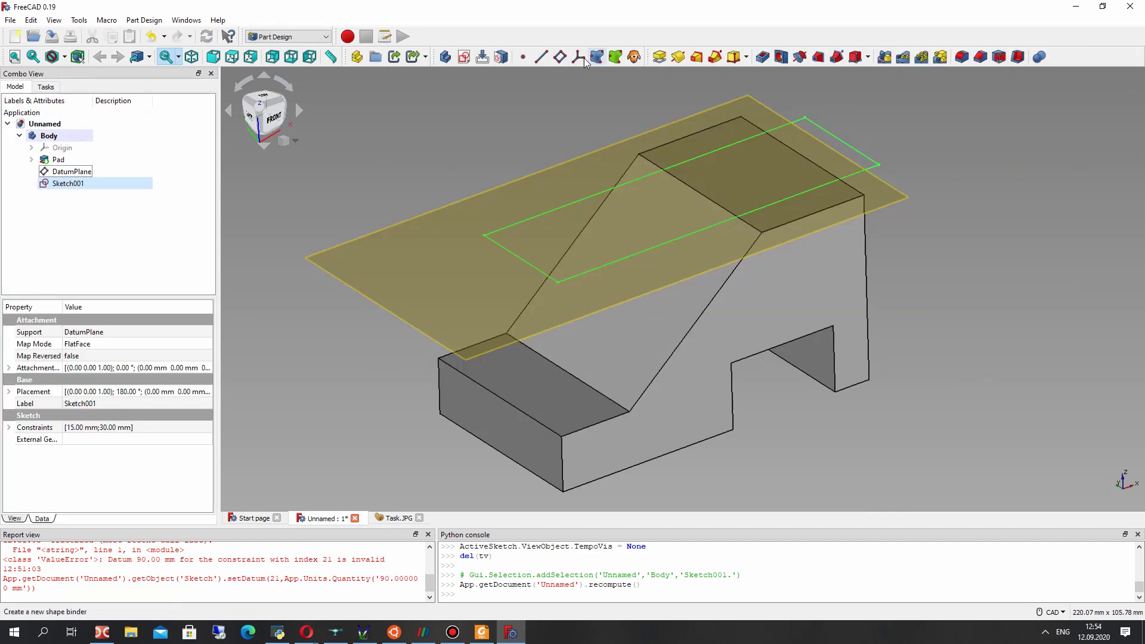
{"action": "left_click", "coordinate": [762, 57]}
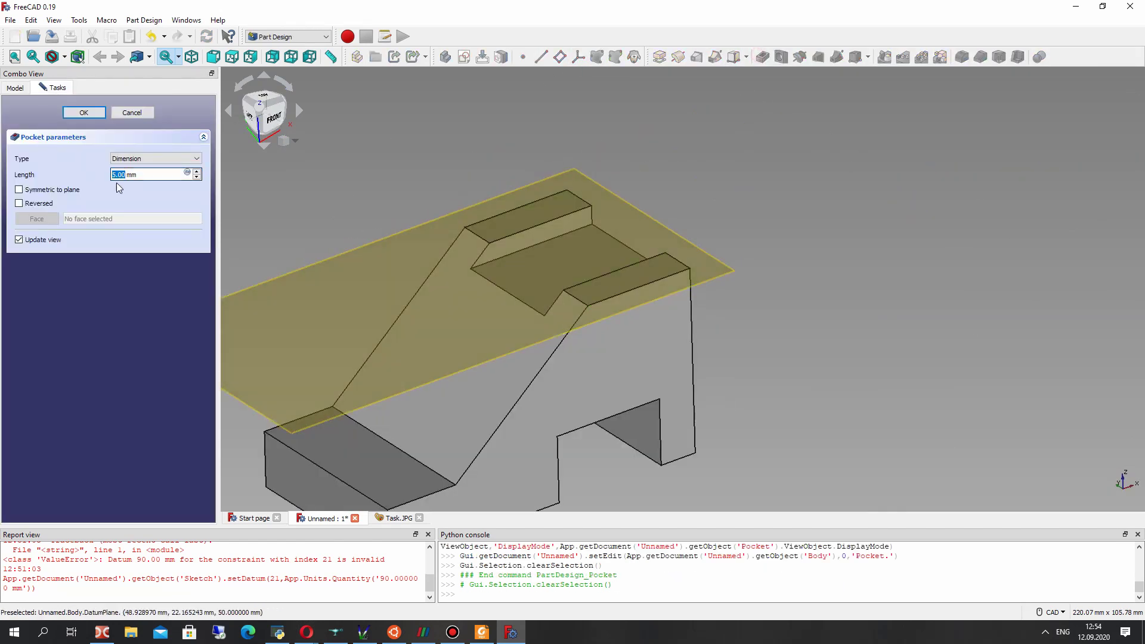
{"action": "left_click", "coordinate": [396, 518]}
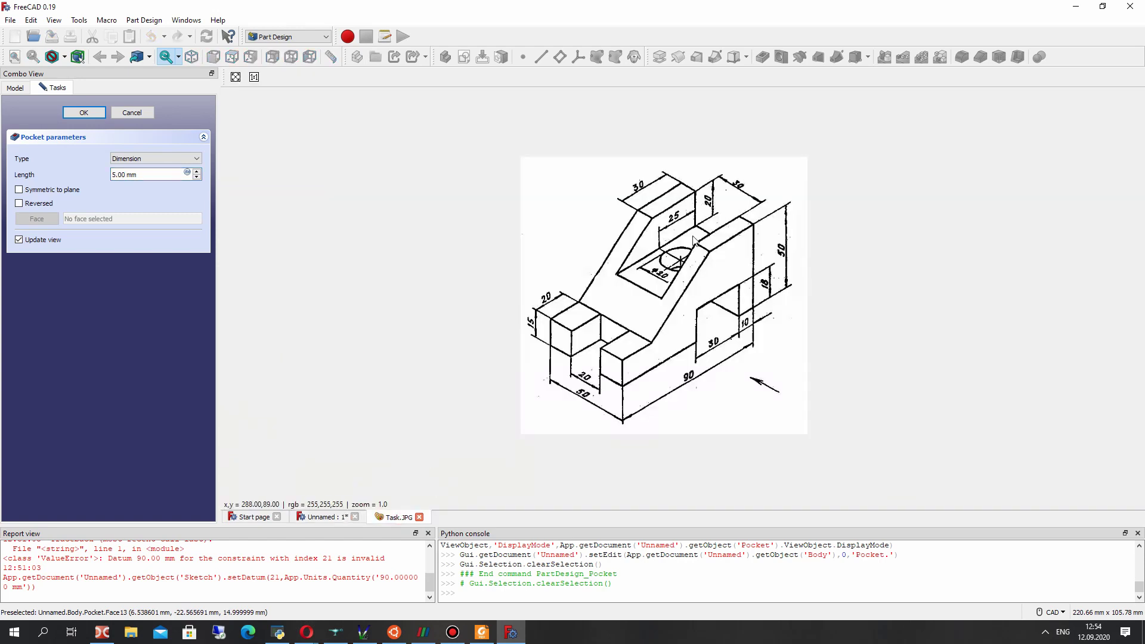
{"action": "left_click", "coordinate": [326, 517]}
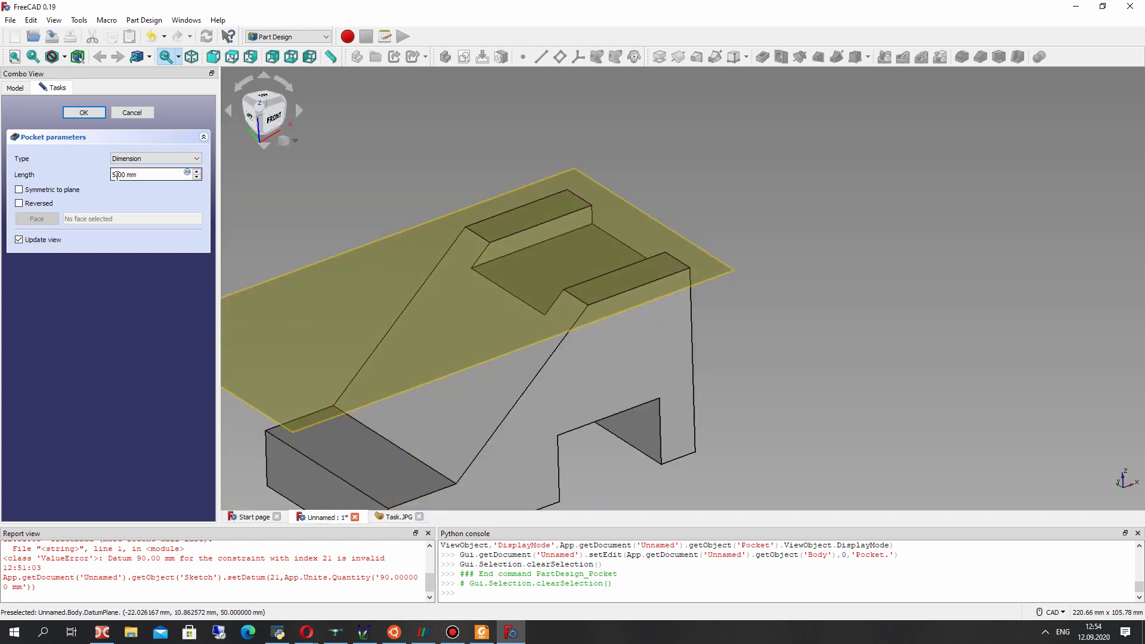
{"action": "type", "text": "20"}
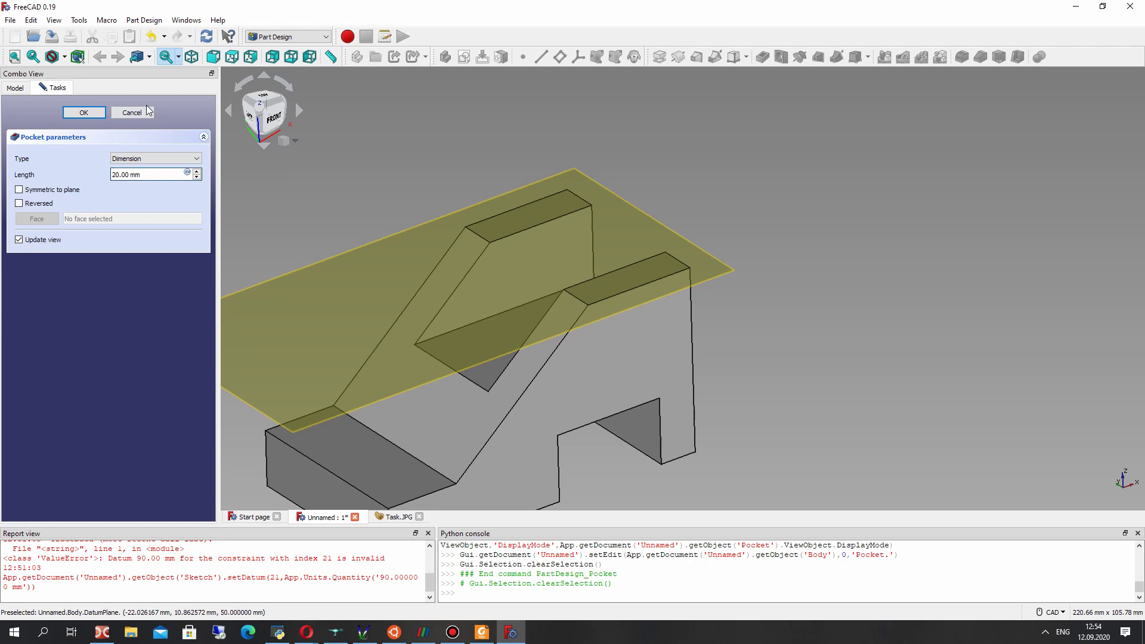
{"action": "left_click", "coordinate": [84, 112]}
- Hide the datum plane on the body's topmost face
{"action": "left_click", "coordinate": [274, 119]}
{"action": "left_click", "coordinate": [71, 171]}
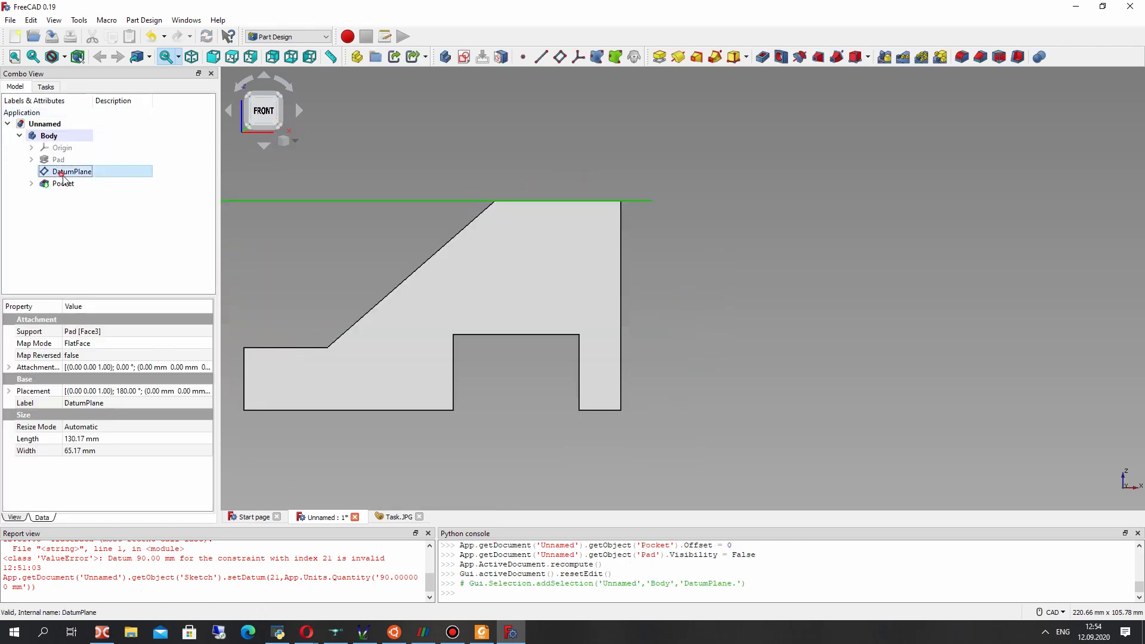
{"action": "key", "text": "space"}
{"action": "middle_click_drag", "start_coordinate": [417, 178], "coordinate": [664, 181]}
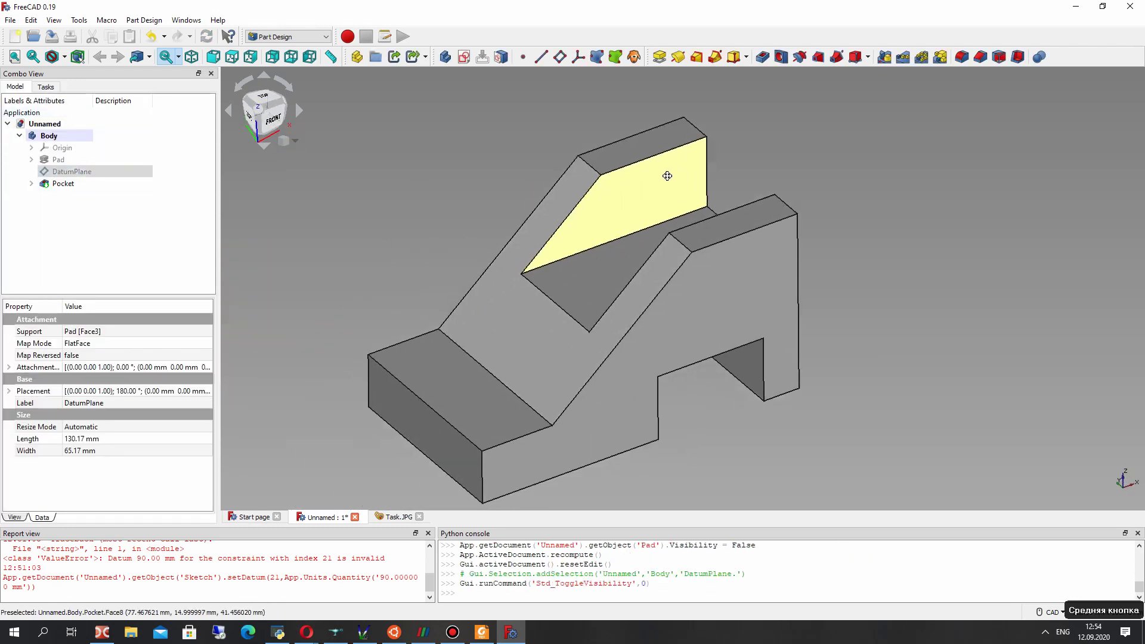
- Check the low step in the task drawing and create a datum plane on the step's top face
{"action": "left_click", "coordinate": [394, 517]}
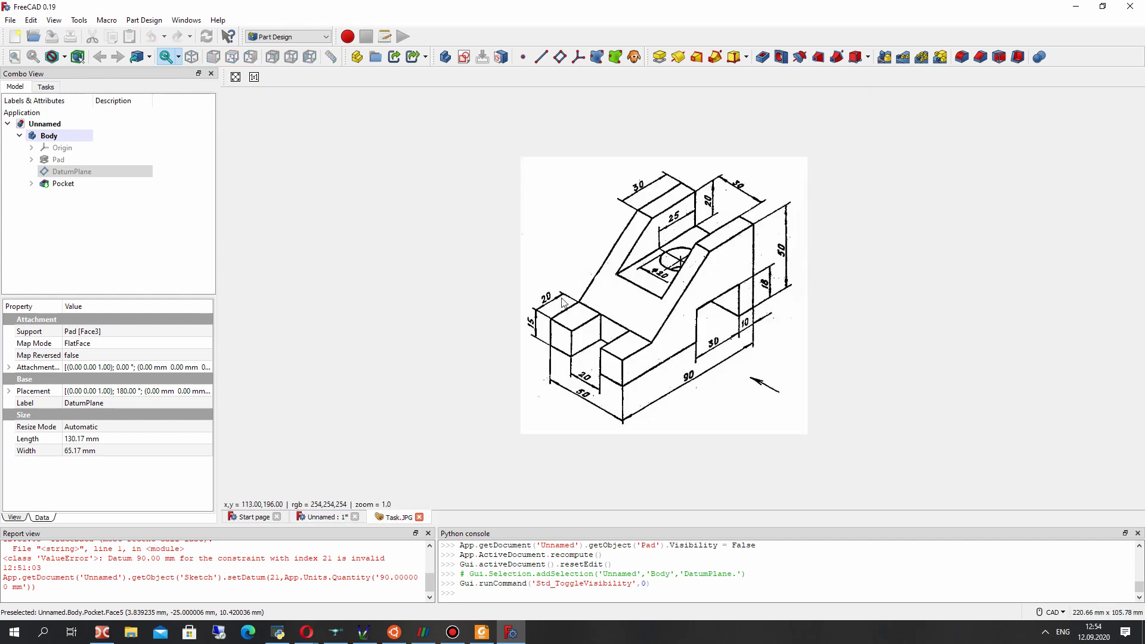
{"action": "left_click", "coordinate": [322, 516]}
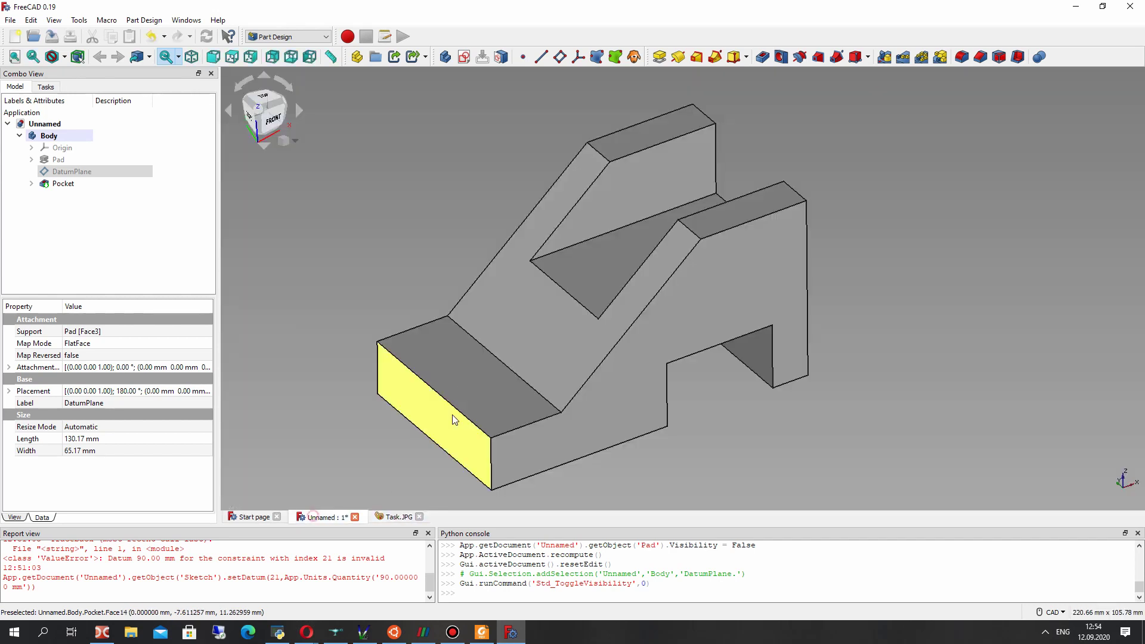
{"action": "left_click", "coordinate": [477, 394]}
{"action": "left_click", "coordinate": [559, 57]}
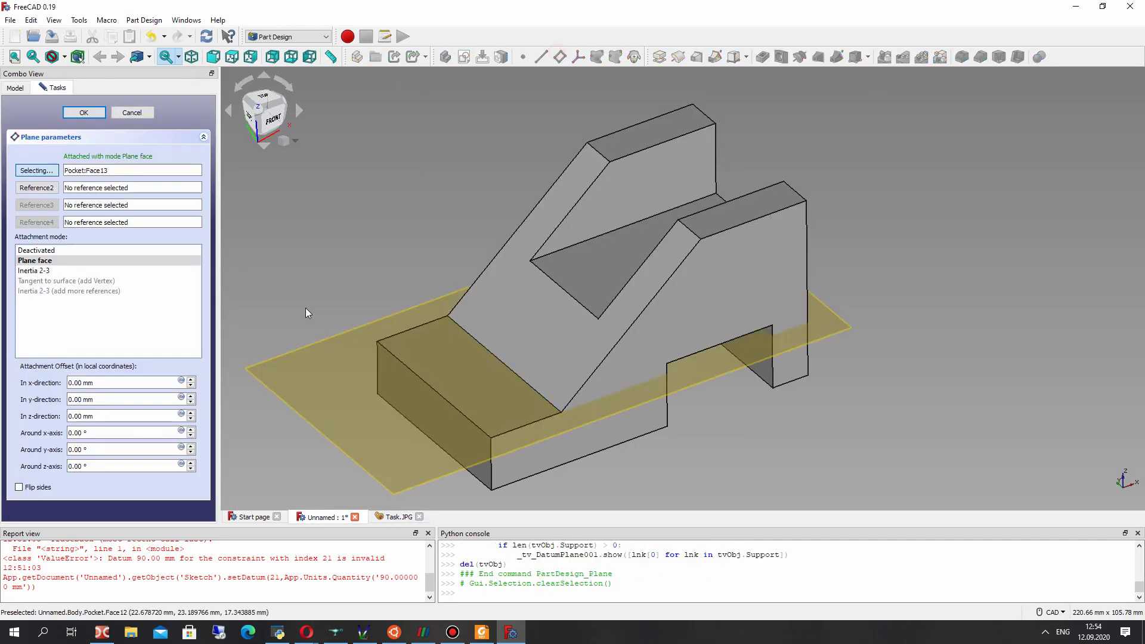
{"action": "left_click", "coordinate": [84, 112]}
- Start a sketch on the datum plane of the low step
{"action": "left_click", "coordinate": [464, 57]}
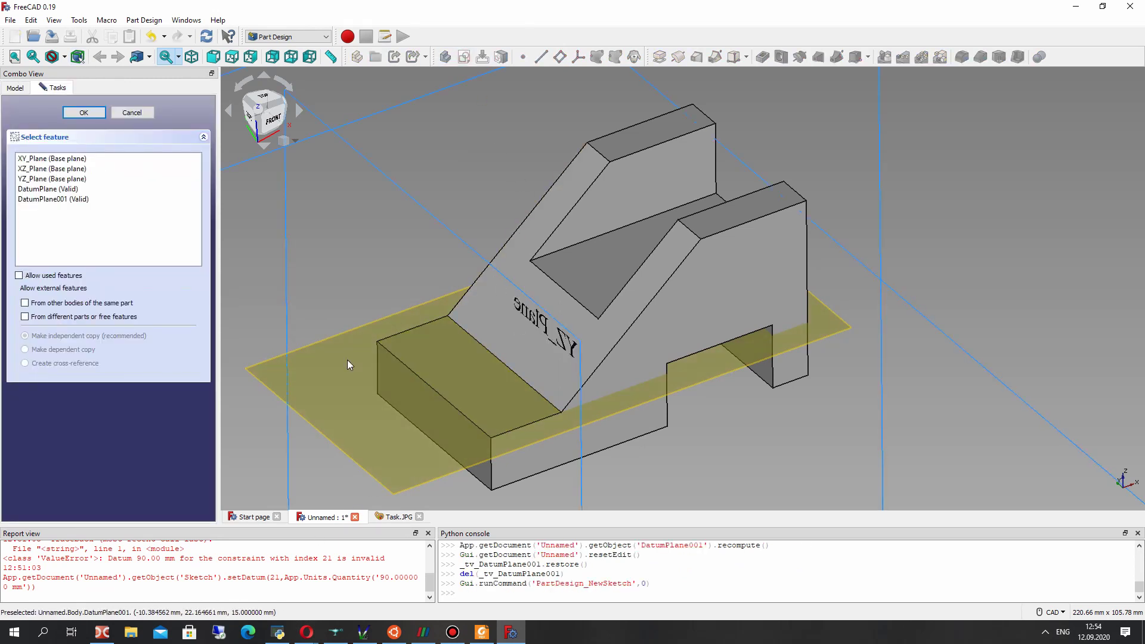
{"action": "left_click", "coordinate": [123, 112]}
{"action": "left_click", "coordinate": [69, 196]}
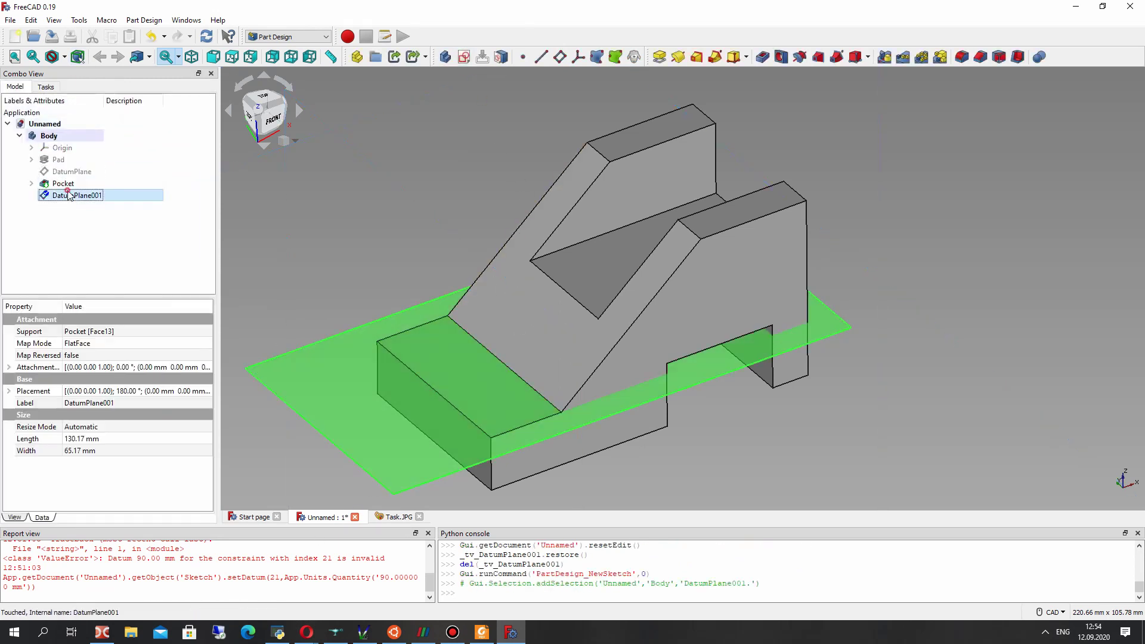
{"action": "left_click", "coordinate": [464, 64]}
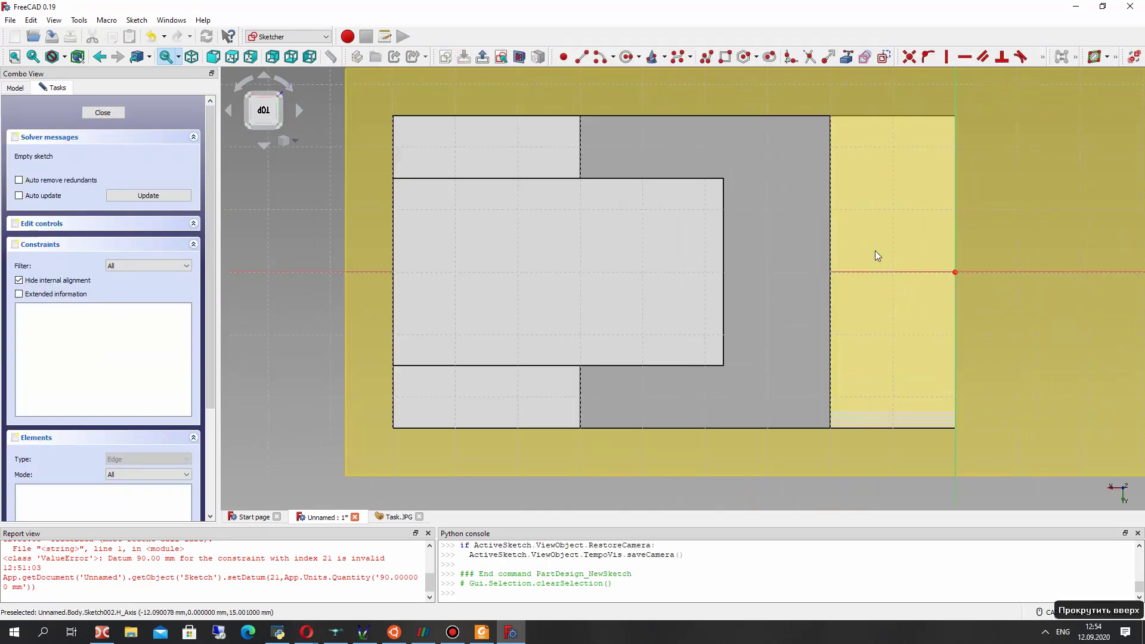
- Check the notch in the task drawing and sketch a rectangle about 19 × 16 mm on the low step, its outer edge on the vertical axis
{"action": "left_click", "coordinate": [395, 517]}
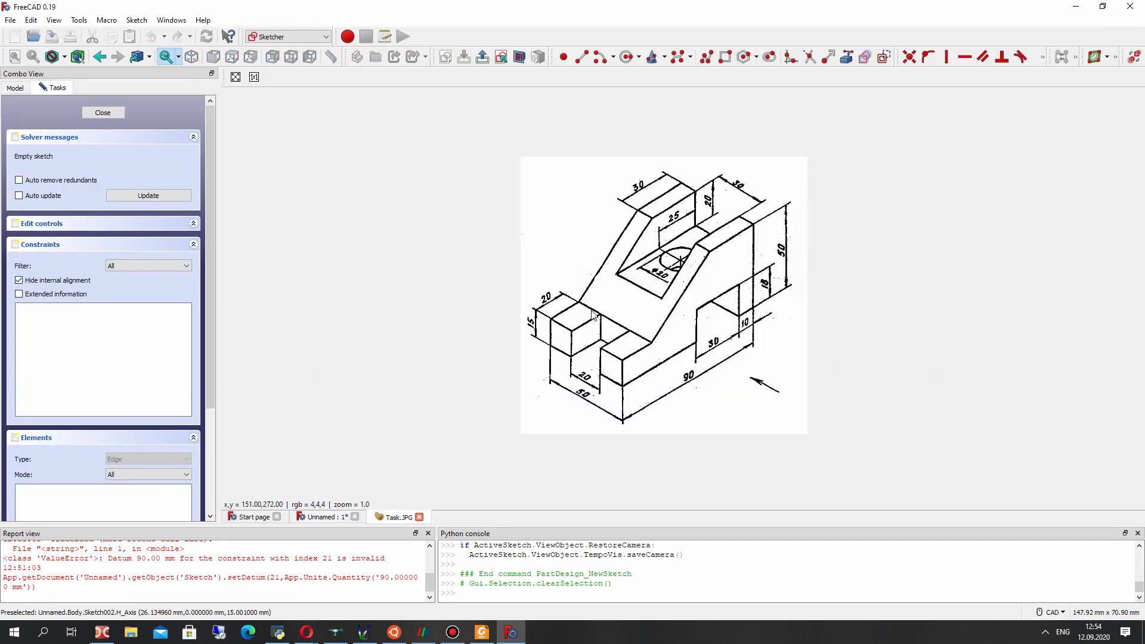
{"action": "left_click", "coordinate": [322, 517]}
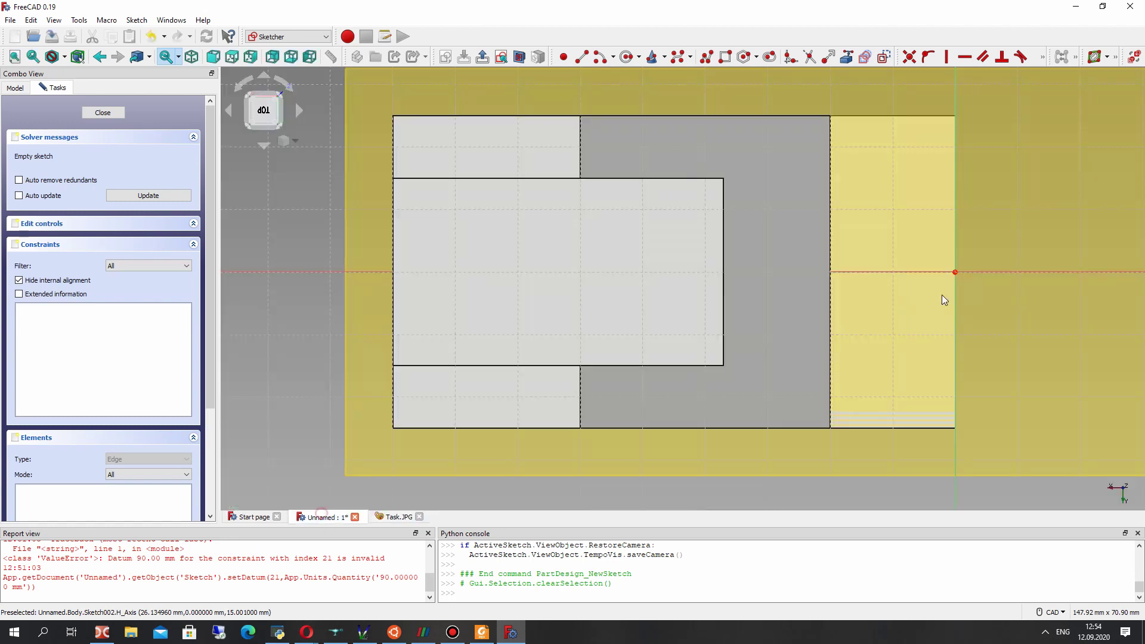
{"action": "scroll", "coordinate": [899, 301], "scroll_direction": "down", "scroll_amount": 2}
{"action": "scroll", "coordinate": [896, 232], "scroll_direction": "up", "scroll_amount": 2}
{"action": "left_click", "coordinate": [725, 56]}
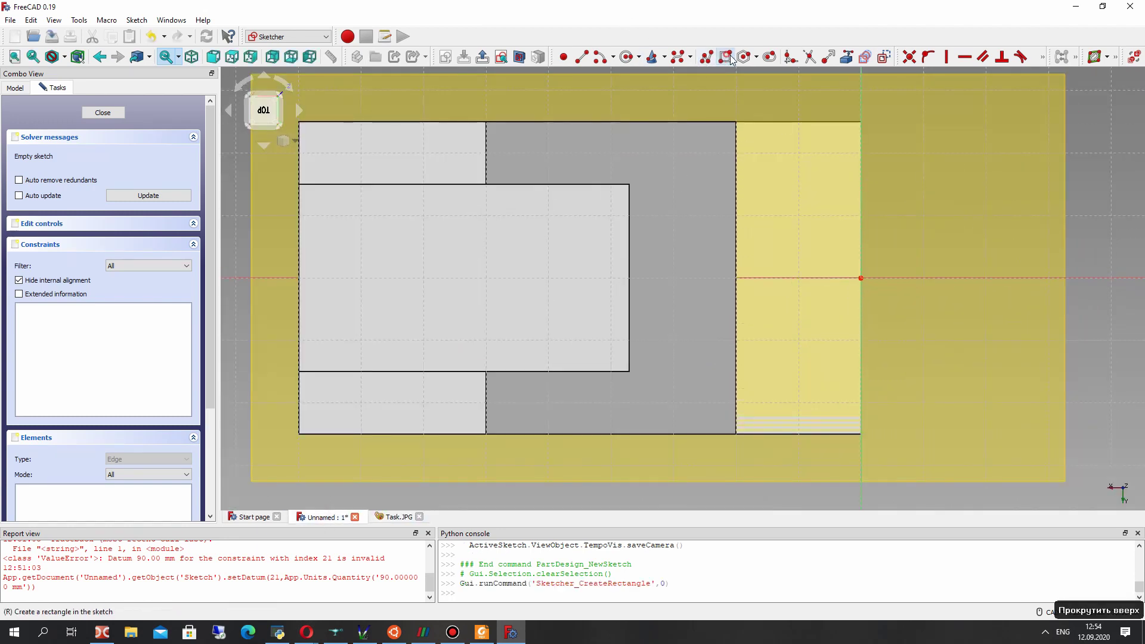
{"action": "left_click", "coordinate": [862, 331]}
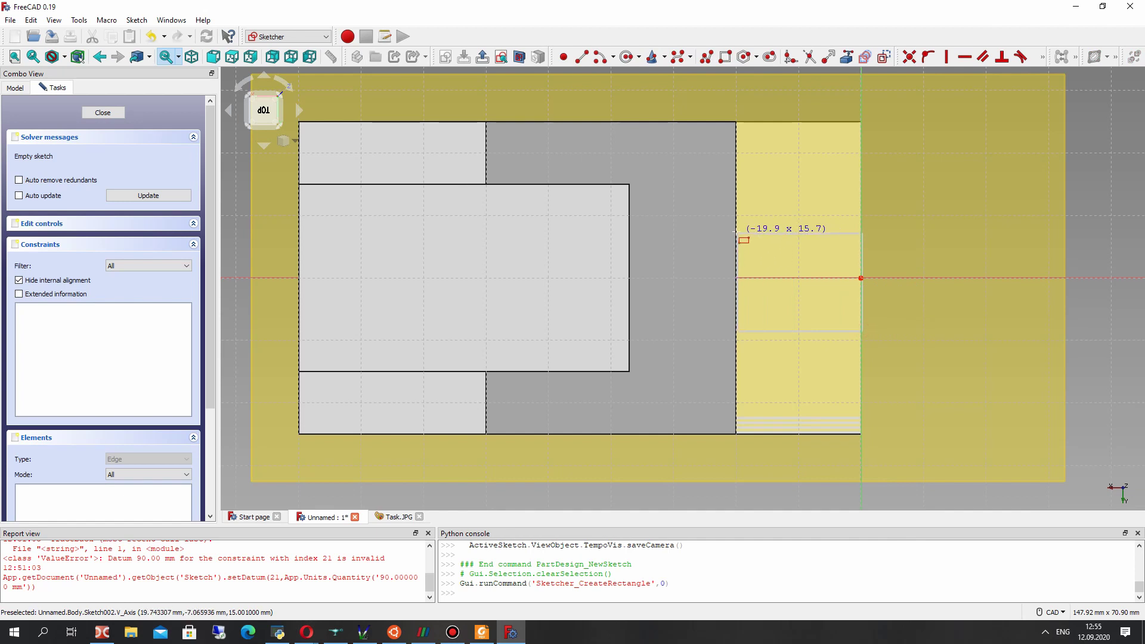
{"action": "left_click", "coordinate": [745, 230]}
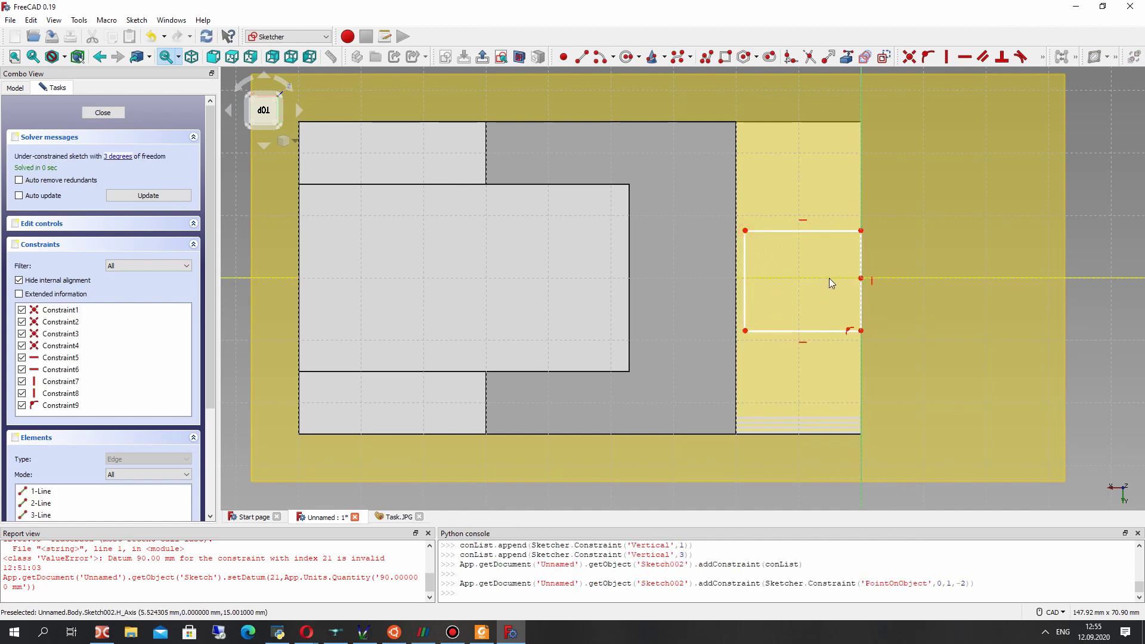
- Constrain the notch rectangle's upper side to a length of 20 mm
{"action": "left_click", "coordinate": [745, 231]}
{"action": "left_click", "coordinate": [860, 230]}
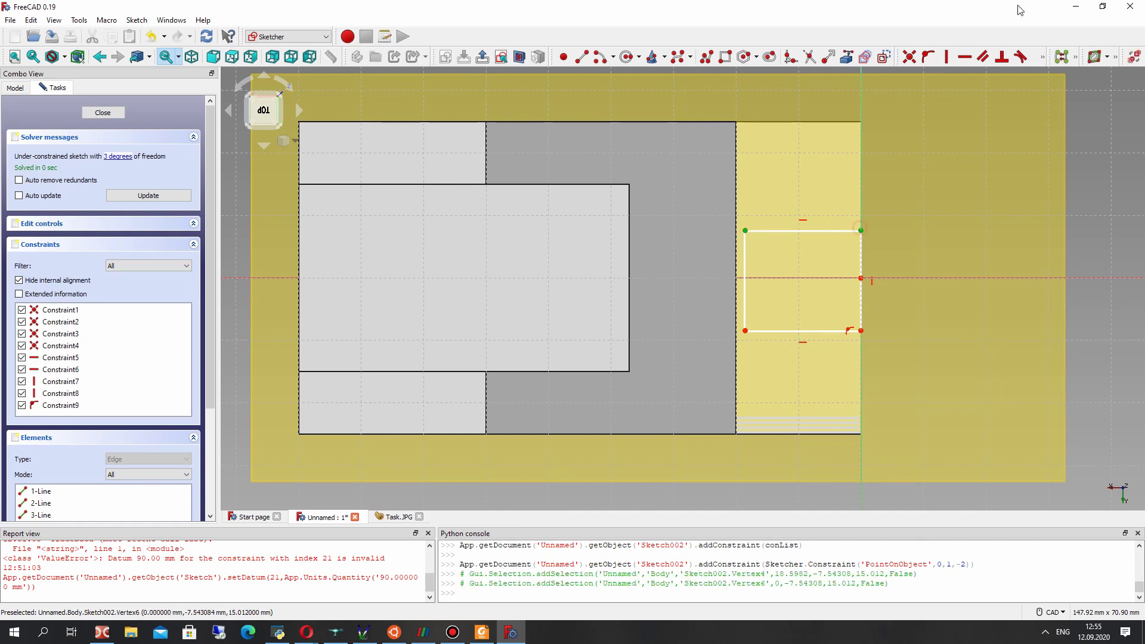
{"action": "left_click", "coordinate": [1043, 57]}
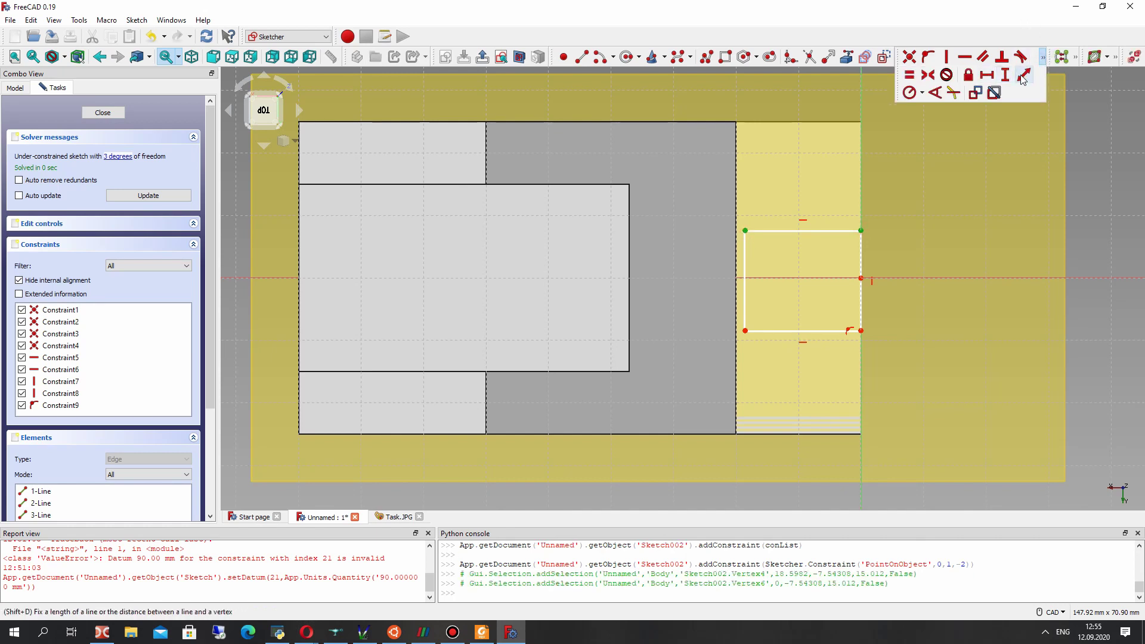
{"action": "left_click", "coordinate": [1023, 76]}
{"action": "type", "text": "20"}
{"action": "key", "text": "Return"}
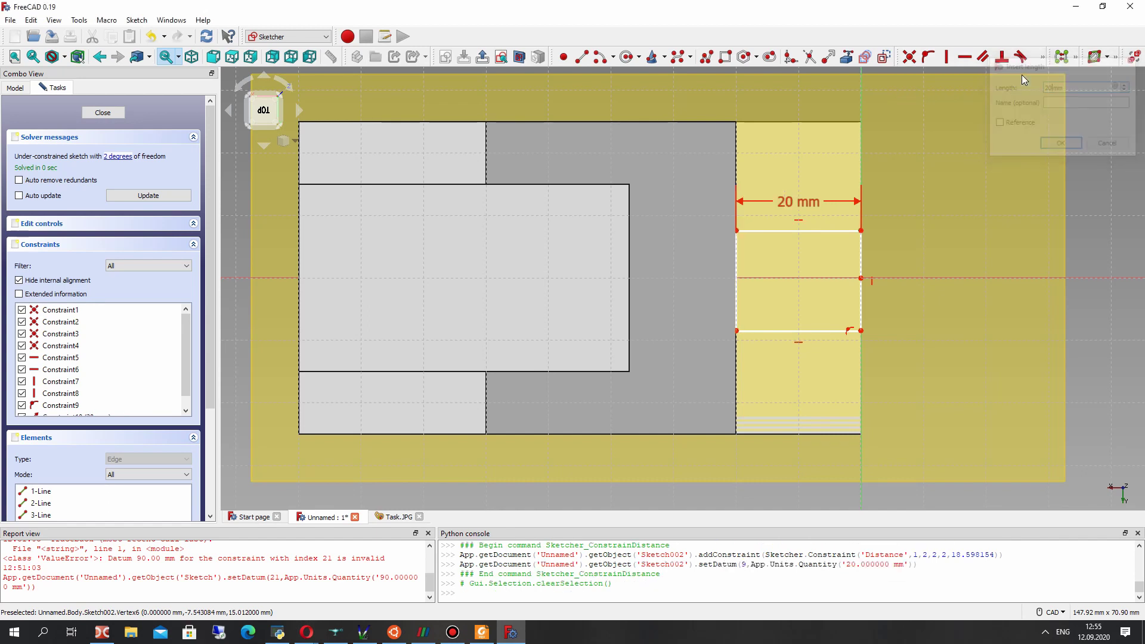
- Set the vertical distance from the sketch origin to the rectangle's upper outer corner to 10 mm
{"action": "left_click", "coordinate": [860, 231]}
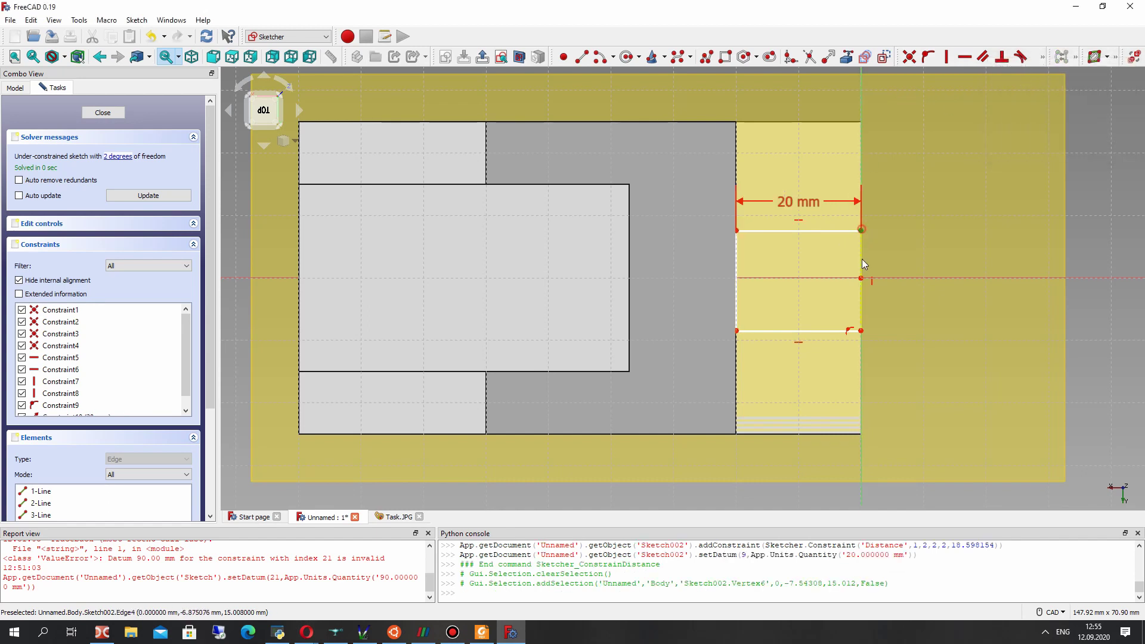
{"action": "left_click", "coordinate": [860, 278]}
{"action": "left_click", "coordinate": [1043, 57]}
{"action": "left_click", "coordinate": [1007, 77]}
{"action": "type", "text": "10"}
{"action": "key", "text": "Return"}
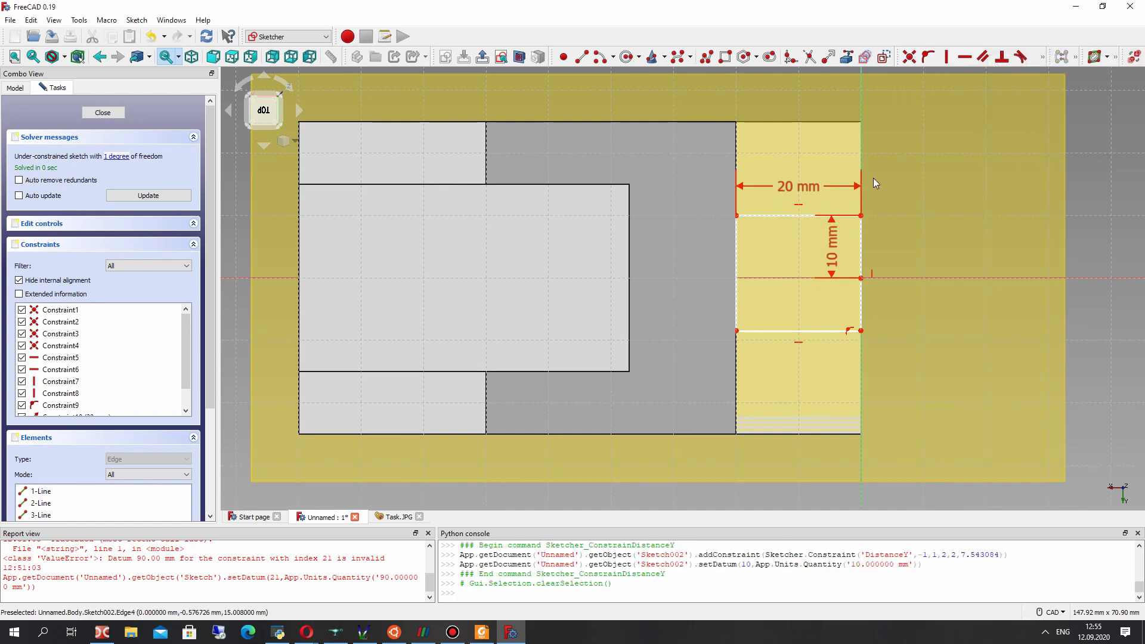
- Set the vertical distance between the rectangle's two outer corners to 20 mm and close the sketch
{"action": "left_click", "coordinate": [861, 215]}
{"action": "left_click", "coordinate": [860, 330]}
{"action": "left_click", "coordinate": [1042, 60]}
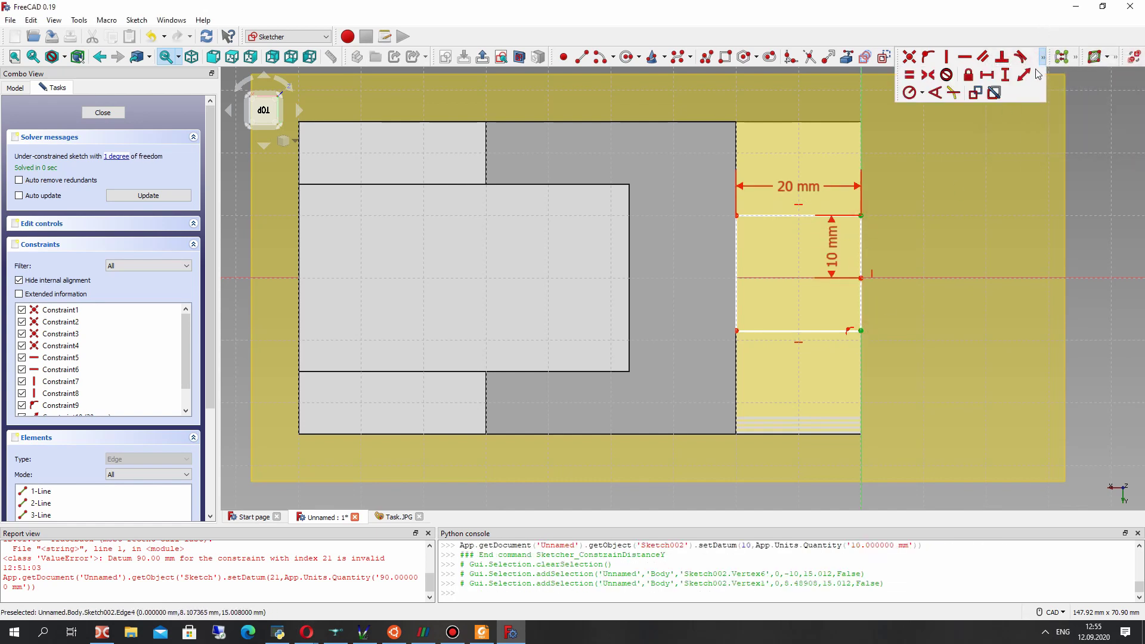
{"action": "left_click", "coordinate": [1005, 76]}
{"action": "type", "text": "20"}
{"action": "key", "text": "Return"}
{"action": "mouse_move", "coordinate": [736, 185]}
{"action": "right_mouse_down"}
{"action": "mouse_move", "coordinate": [606, 241]}
{"action": "mouse_move", "coordinate": [114, 89]}
{"action": "right_mouse_up"}
{"action": "left_click", "coordinate": [103, 113]}
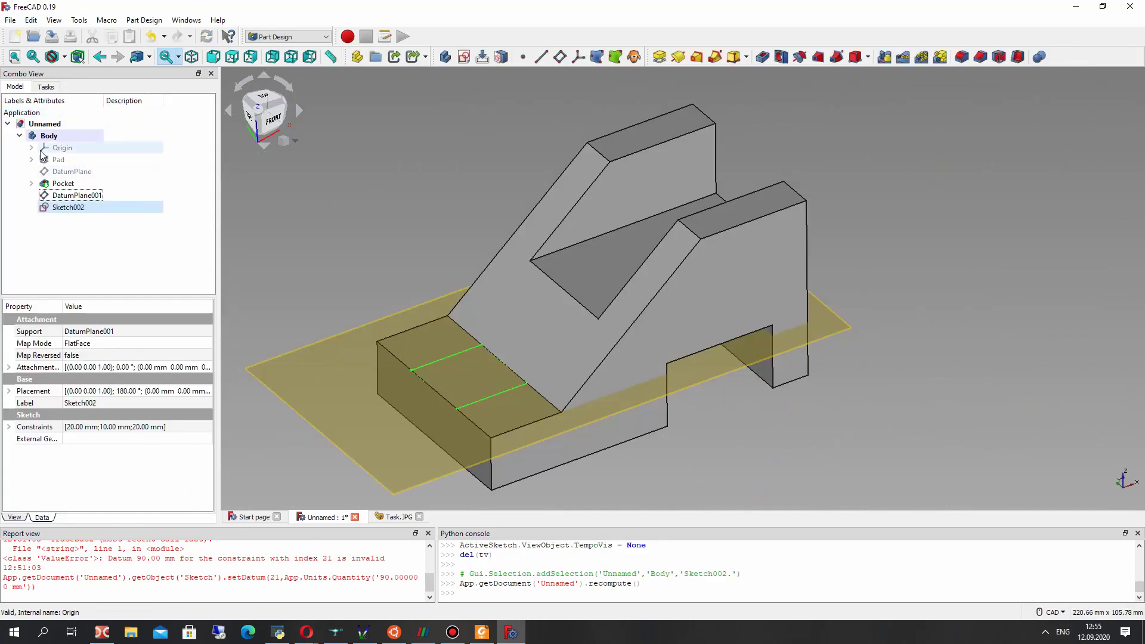
- Hide the low step's datum plane and pocket the notch sketch 20 mm deep through the step
{"action": "left_click", "coordinate": [65, 197]}
{"action": "key", "text": "space"}
{"action": "left_click", "coordinate": [63, 208]}
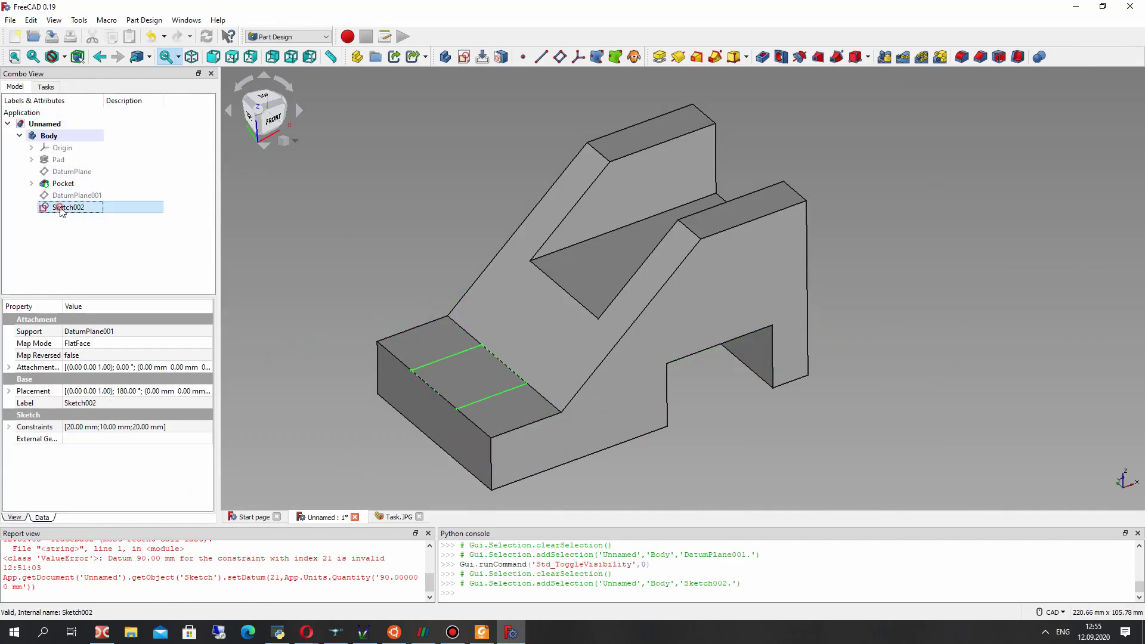
{"action": "left_click", "coordinate": [763, 57]}
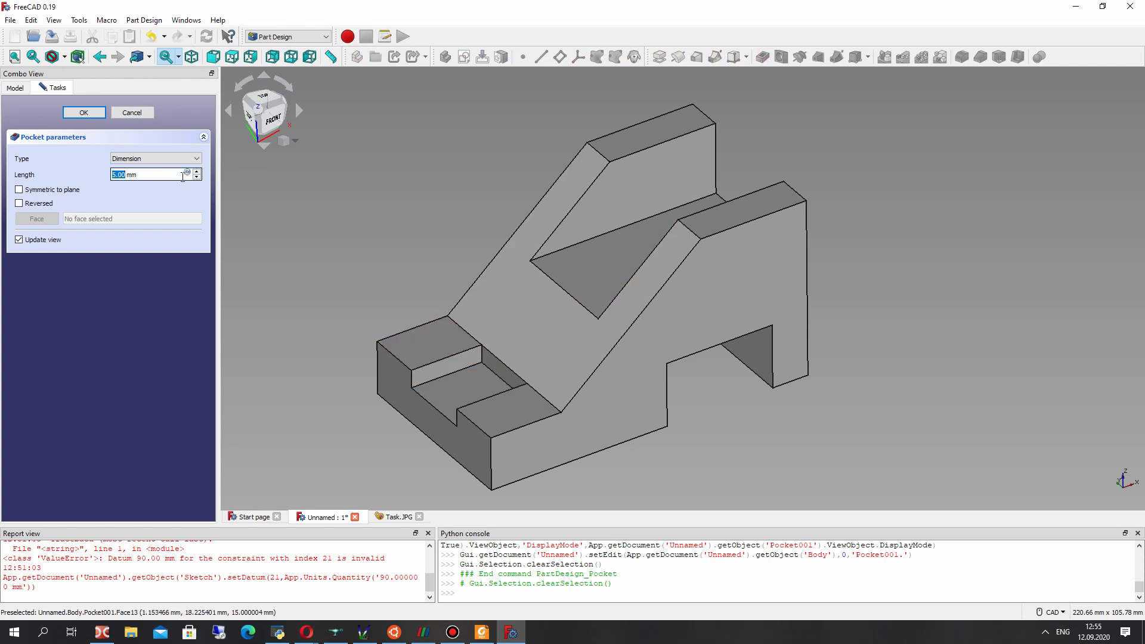
{"action": "type", "text": "20"}
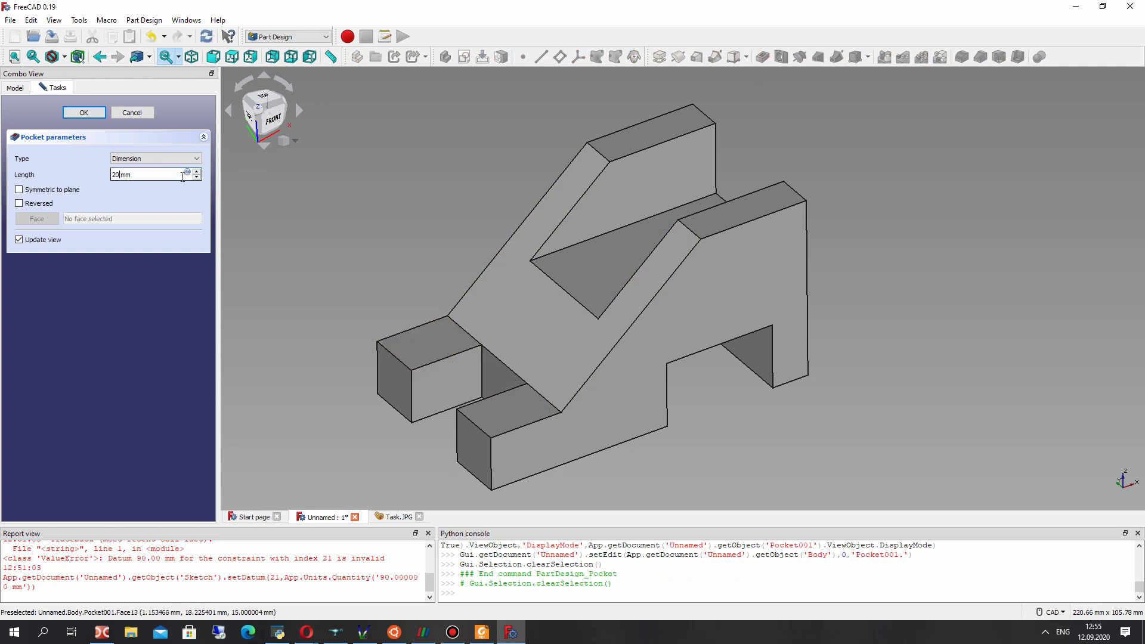
{"action": "left_click", "coordinate": [84, 112]}
- Set the Refine property of the notch pocket to true
{"action": "right_click_drag", "start_coordinate": [639, 320], "coordinate": [710, 325]}
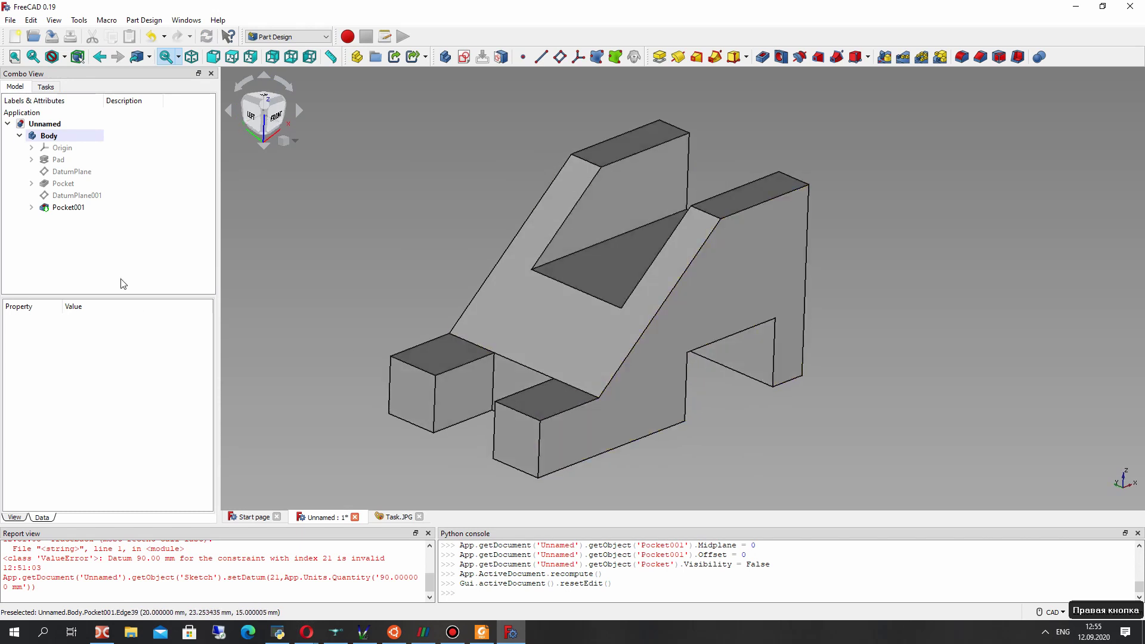
{"action": "left_click", "coordinate": [68, 206]}
{"action": "left_click", "coordinate": [78, 355]}
{"action": "left_click", "coordinate": [119, 355]}
{"action": "left_click", "coordinate": [76, 374]}
{"action": "left_click", "coordinate": [357, 337]}
{"action": "mouse_move", "coordinate": [649, 335]}
{"action": "right_mouse_down"}
{"action": "mouse_move", "coordinate": [920, 320]}
{"action": "mouse_move", "coordinate": [780, 312]}
{"action": "mouse_move", "coordinate": [664, 340]}
{"action": "right_mouse_up"}
- Check the round hole in the task drawing and create a datum plane on the upper slot's floor face
{"action": "left_click", "coordinate": [394, 517]}
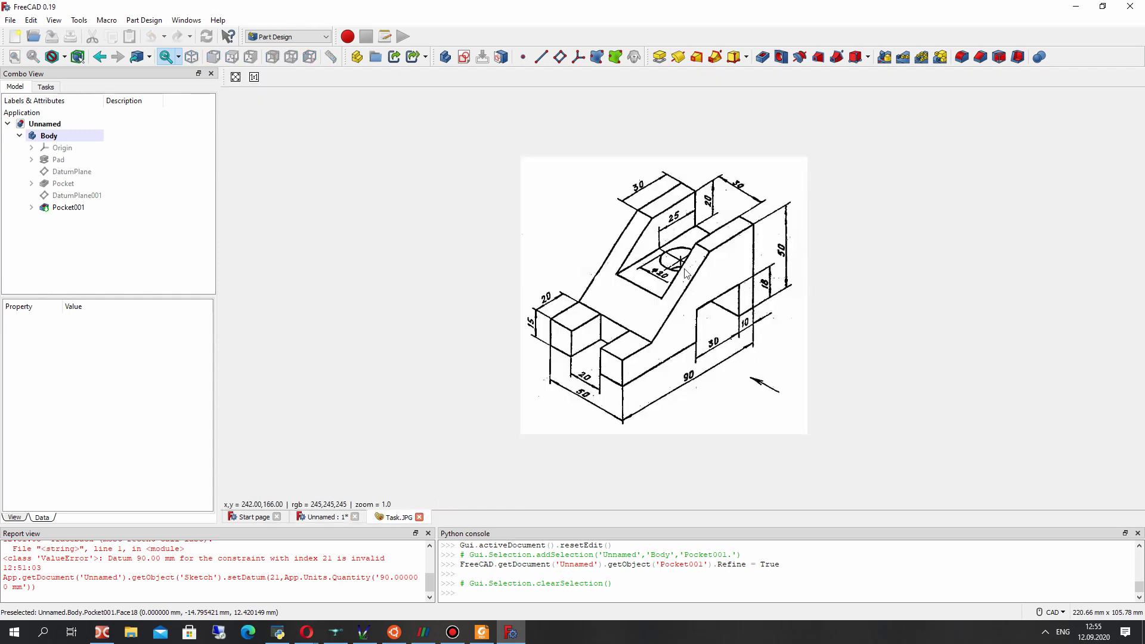
{"action": "left_click", "coordinate": [323, 517]}
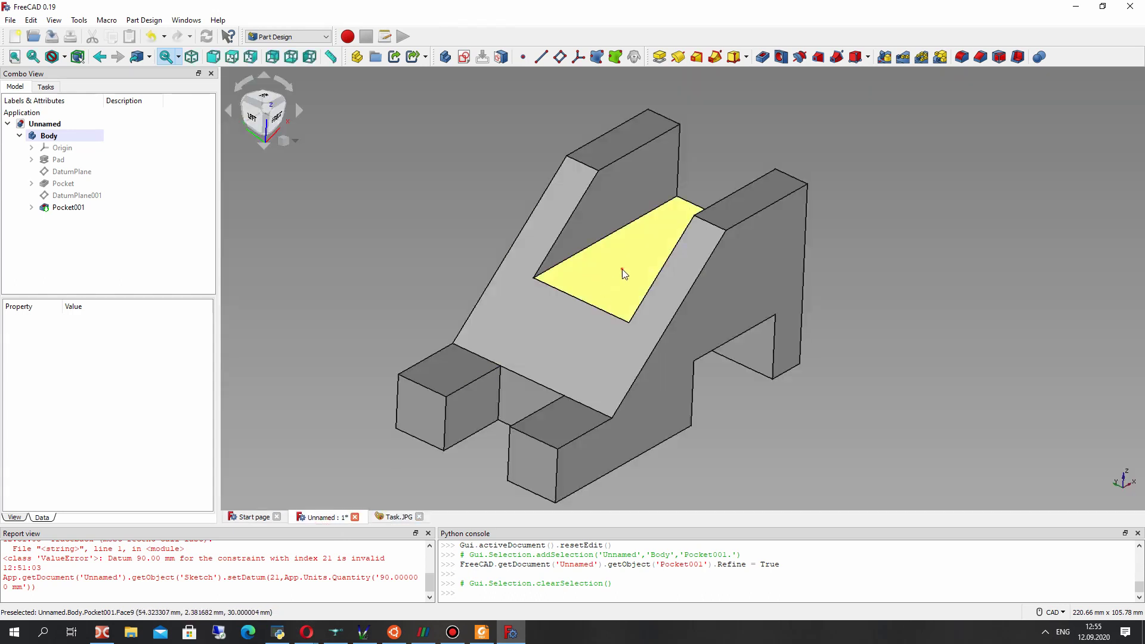
{"action": "left_click", "coordinate": [622, 269]}
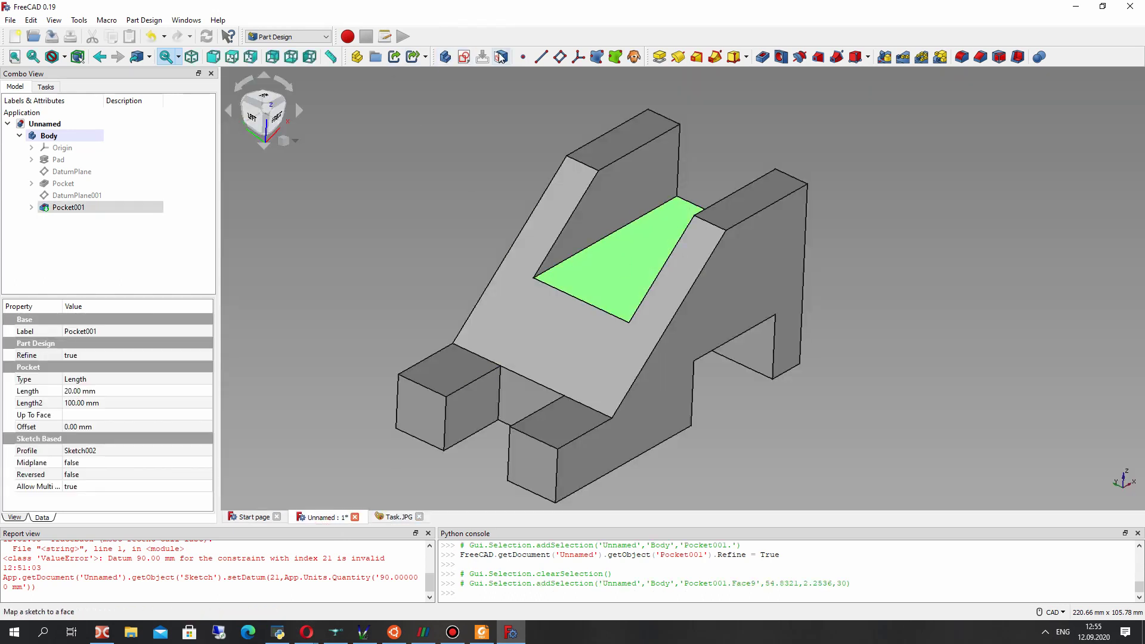
{"action": "left_click", "coordinate": [559, 57]}
{"action": "left_click", "coordinate": [73, 112]}
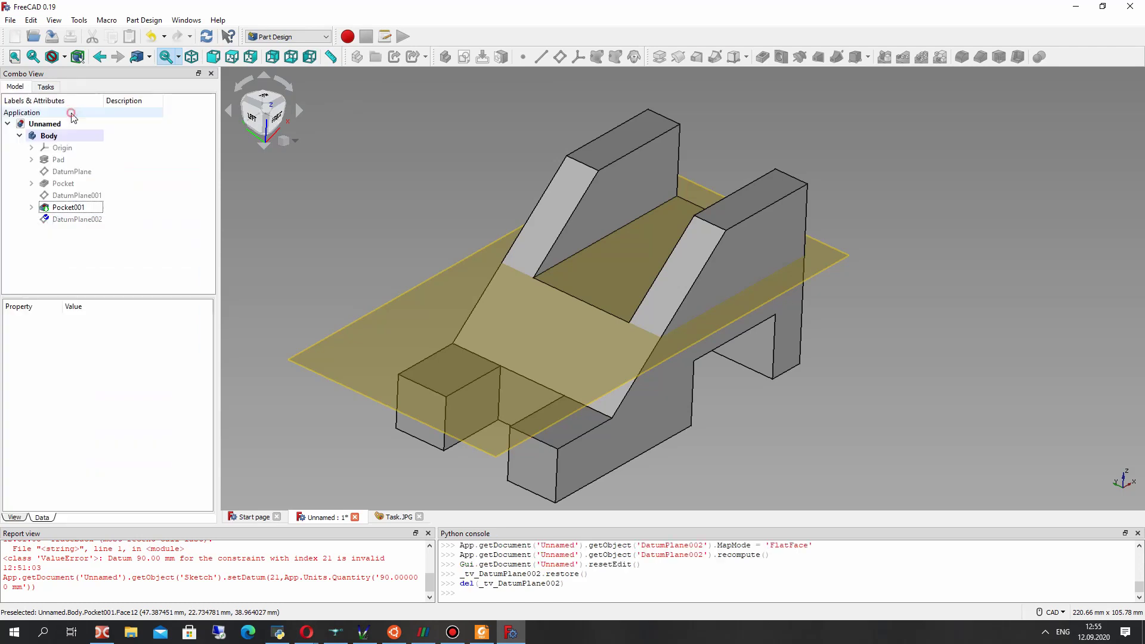
- Start a sketch on the slot floor's datum plane and link the floor's outer end edge as external geometry
{"action": "left_click", "coordinate": [63, 219]}
{"action": "left_click", "coordinate": [465, 58]}
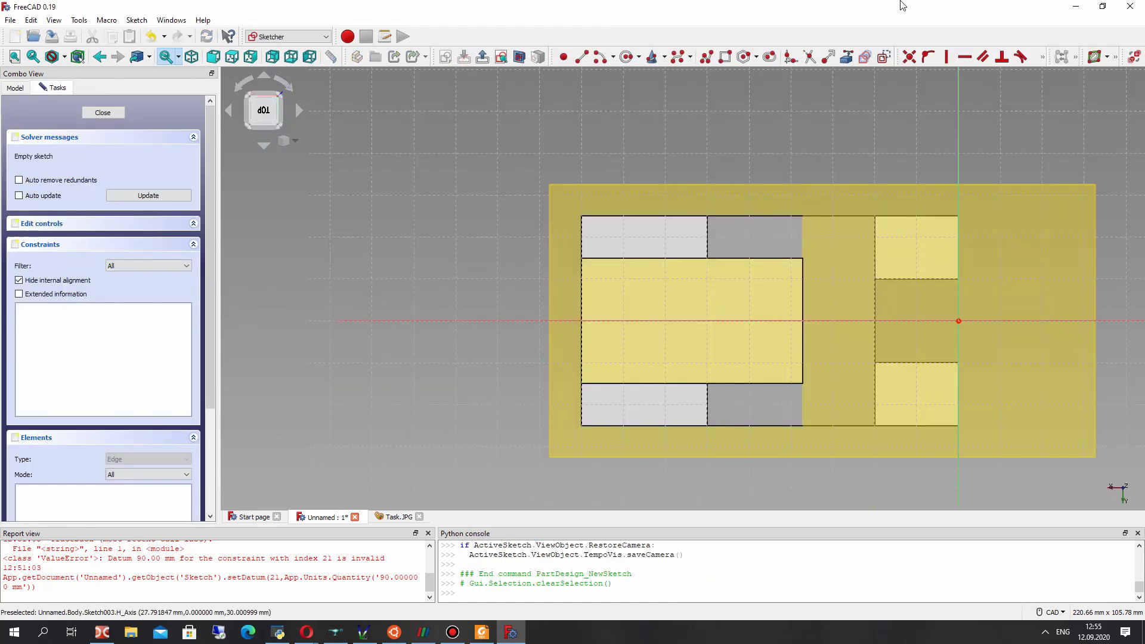
{"action": "left_click", "coordinate": [846, 57]}
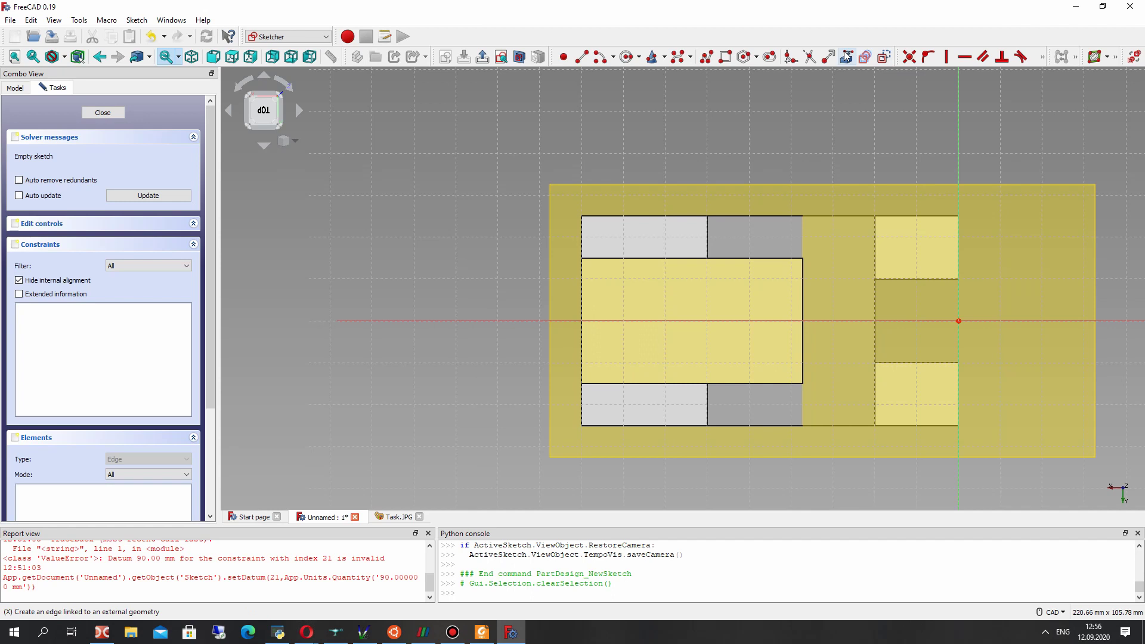
{"action": "left_click", "coordinate": [583, 290]}
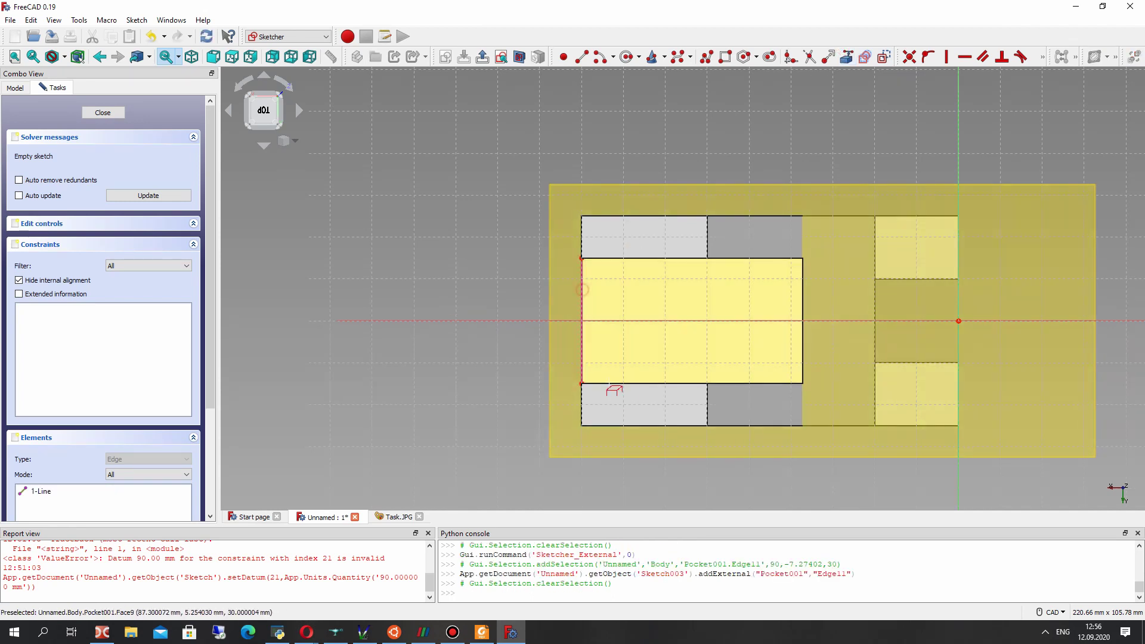
{"action": "left_click", "coordinate": [608, 61]}
- Check the hole's position in the task drawing and sketch a circle about 18.6 mm in diameter, centred on the horizontal axis of the slot floor
{"action": "left_click", "coordinate": [399, 517]}
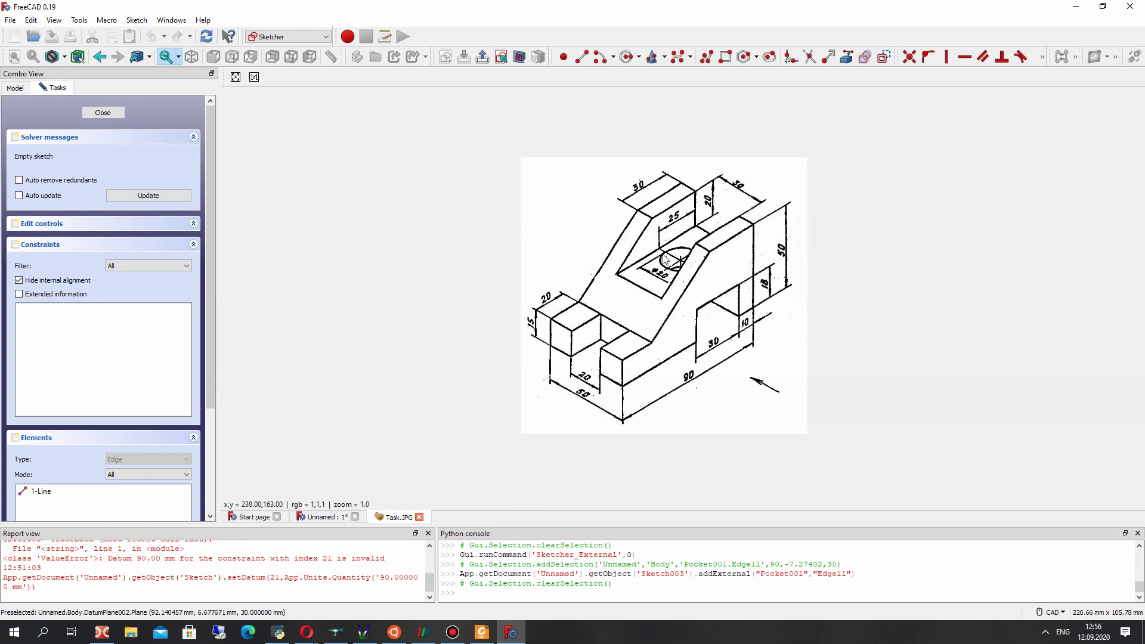
{"action": "left_click", "coordinate": [325, 516]}
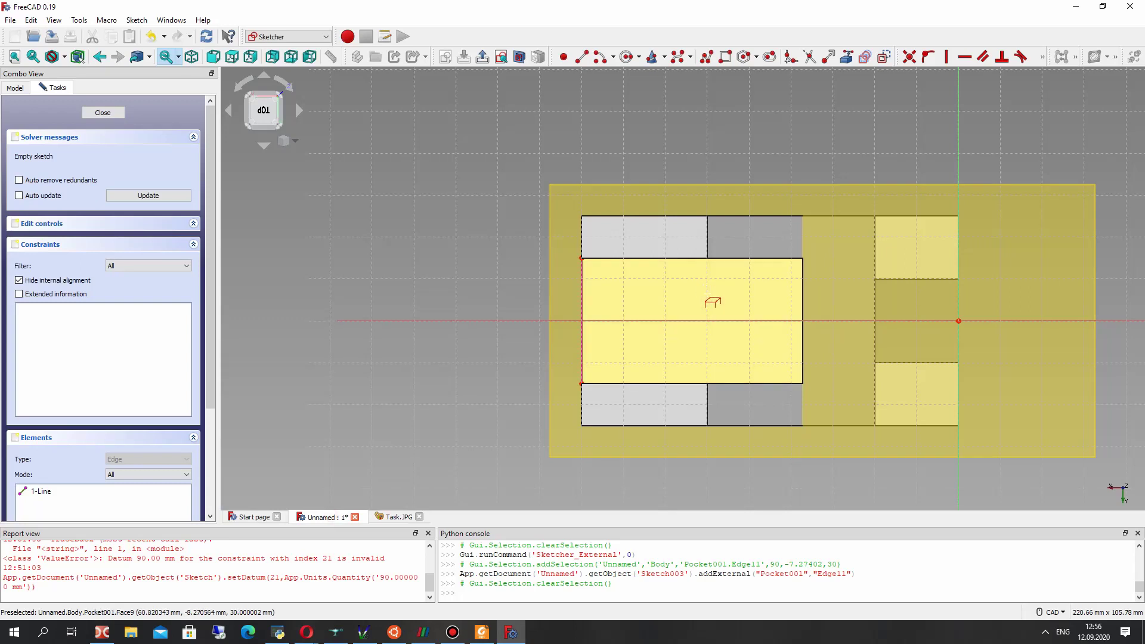
{"action": "scroll", "coordinate": [663, 325], "scroll_direction": "up", "scroll_amount": 1}
{"action": "left_click", "coordinate": [626, 57]}
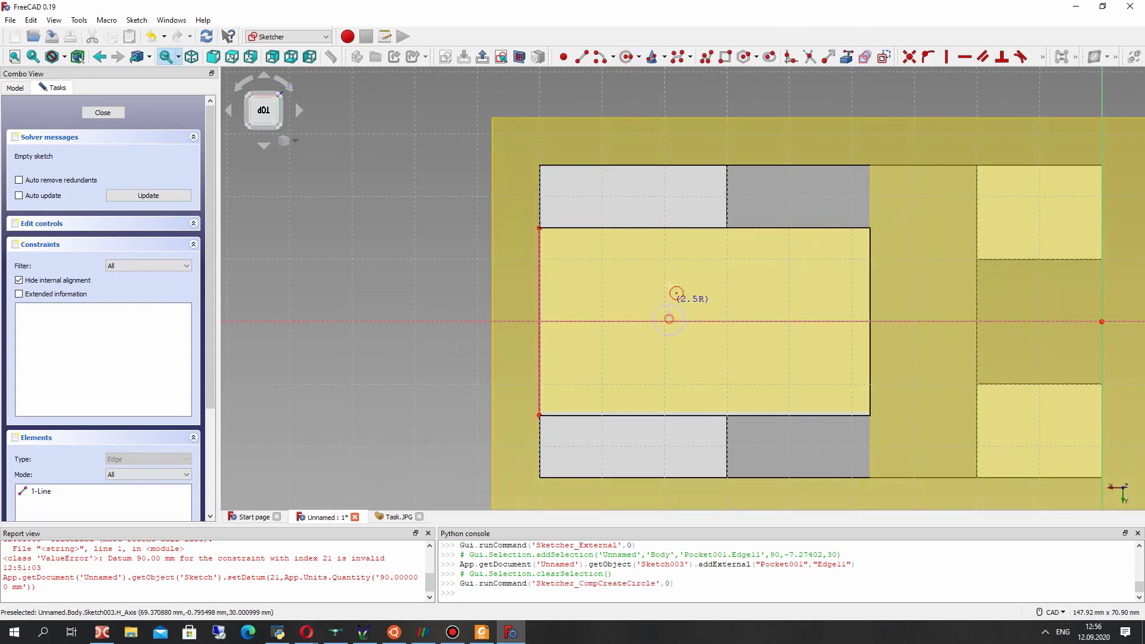
{"action": "left_click", "coordinate": [680, 263]}
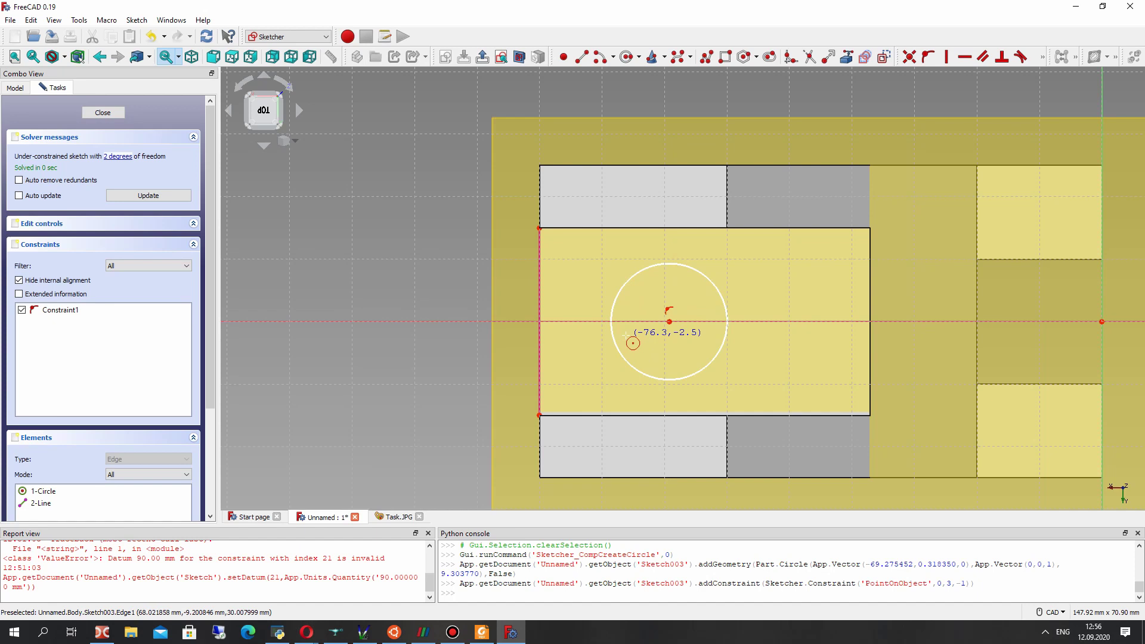
- Set the horizontal distance from the circle's centre to the linked end edge to 25 mm
{"action": "left_click", "coordinate": [669, 323]}
{"action": "left_click", "coordinate": [540, 415]}
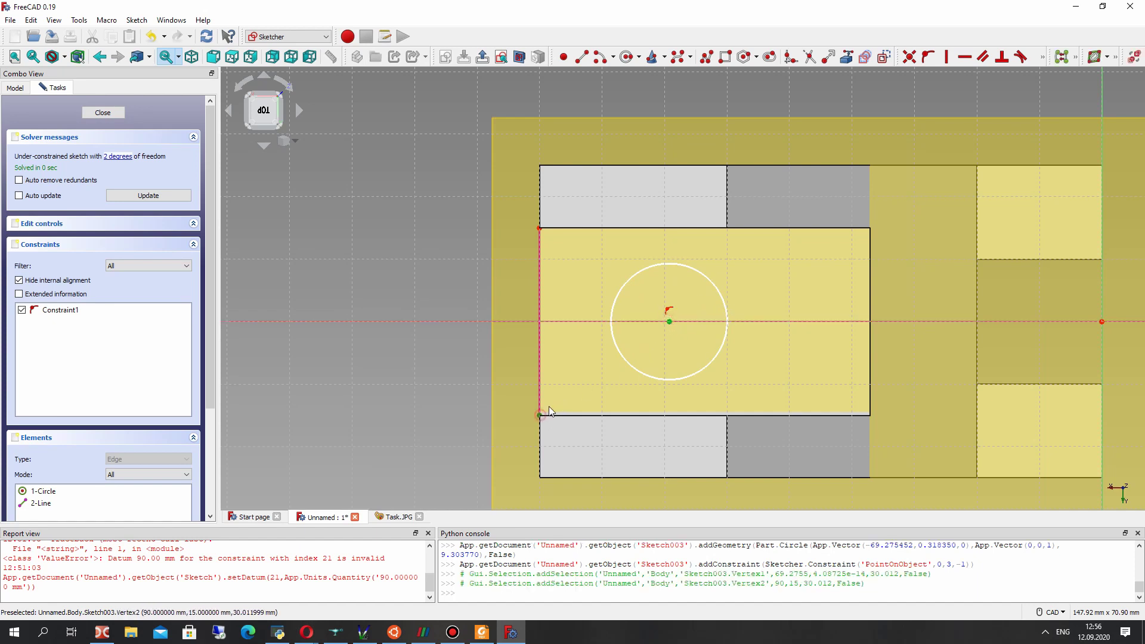
{"action": "left_click", "coordinate": [1042, 57]}
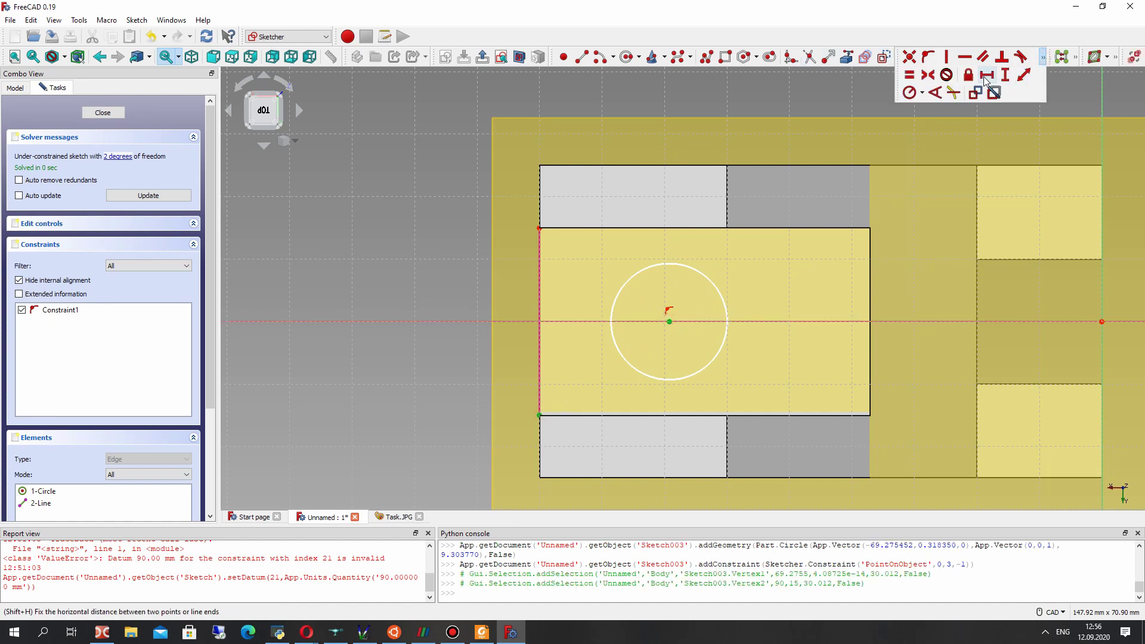
{"action": "left_click", "coordinate": [986, 79]}
{"action": "type", "text": "25"}
{"action": "key", "text": "Return"}
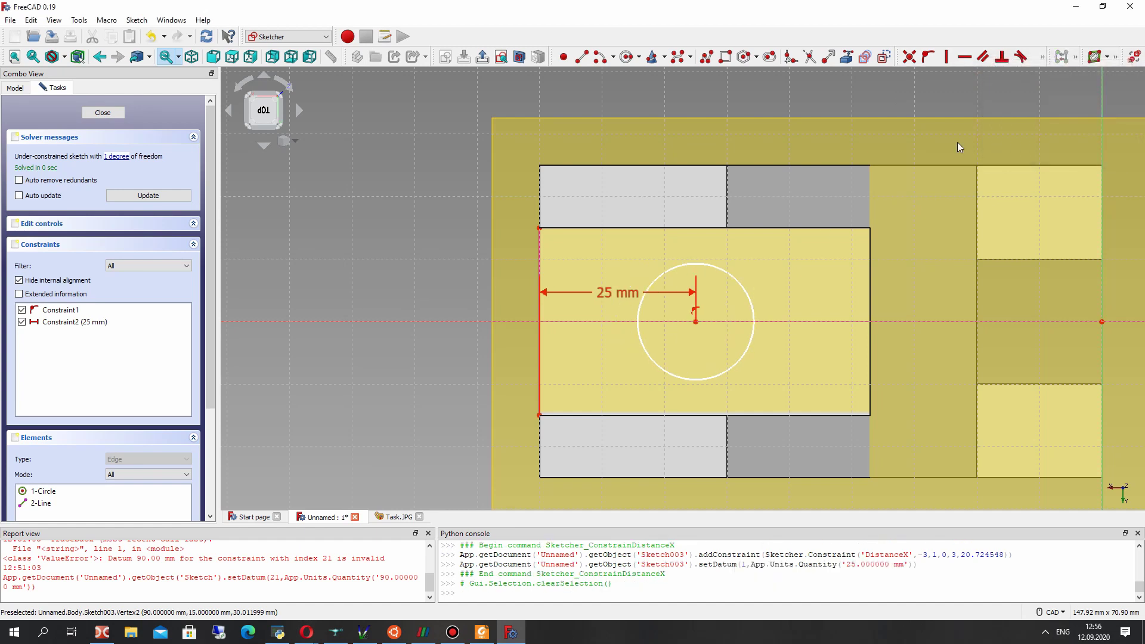
- Set the circle's diameter to 20 mm and close the sketch
{"action": "left_click", "coordinate": [718, 265]}
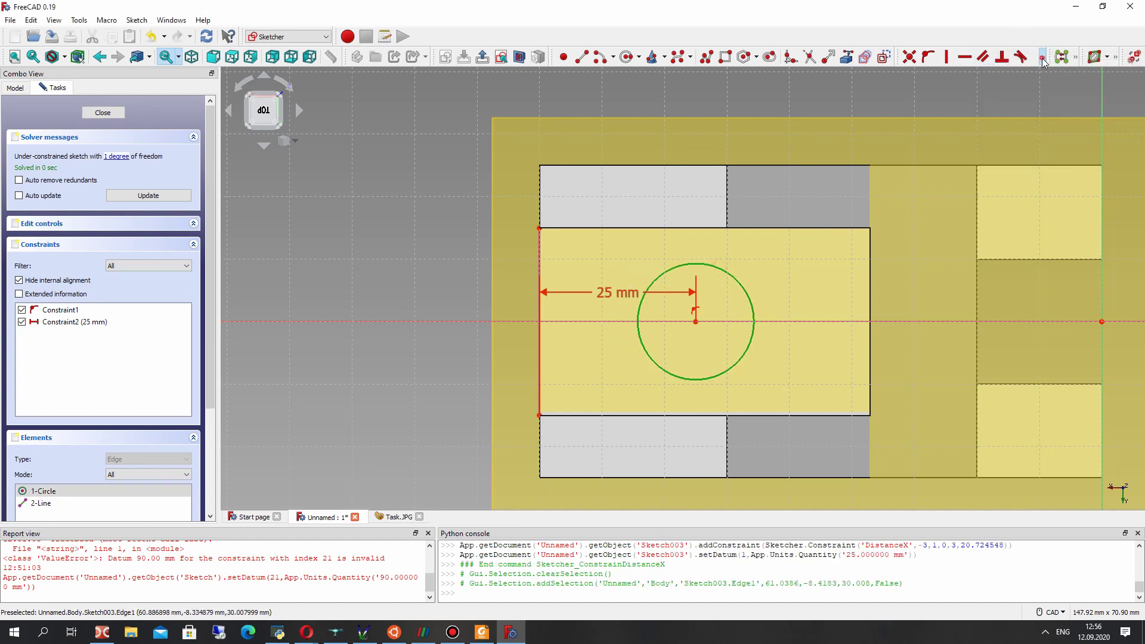
{"action": "left_click", "coordinate": [1043, 57]}
{"action": "left_click", "coordinate": [922, 93]}
{"action": "left_click", "coordinate": [925, 116]}
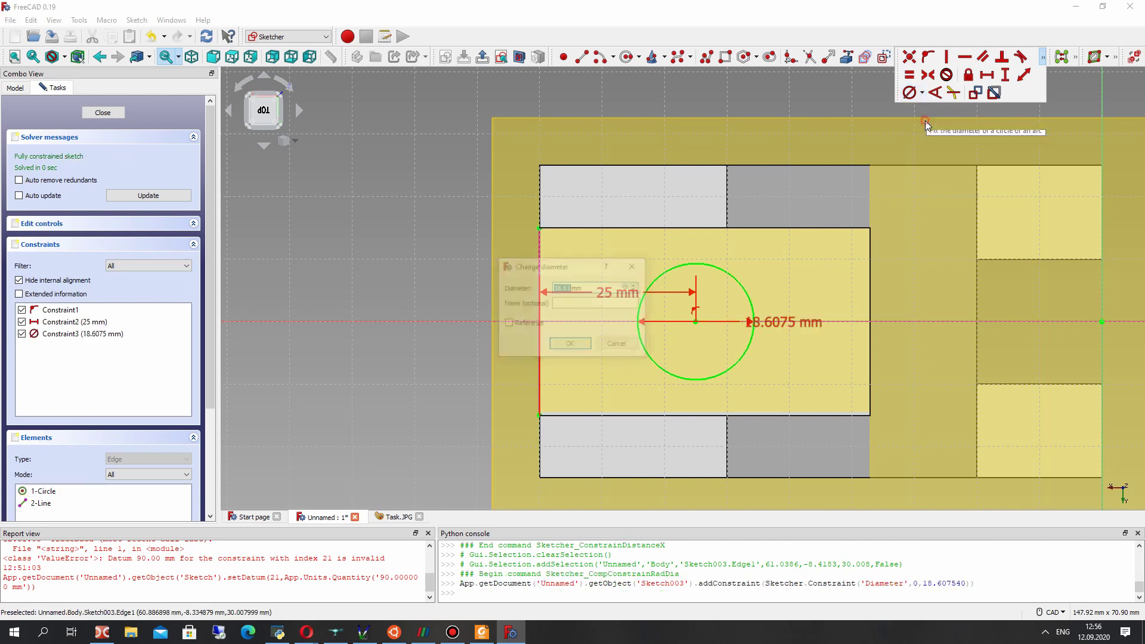
{"action": "type", "text": "20"}
{"action": "key", "text": "Return"}
{"action": "middle_click_drag", "start_coordinate": [677, 278], "coordinate": [642, 292]}
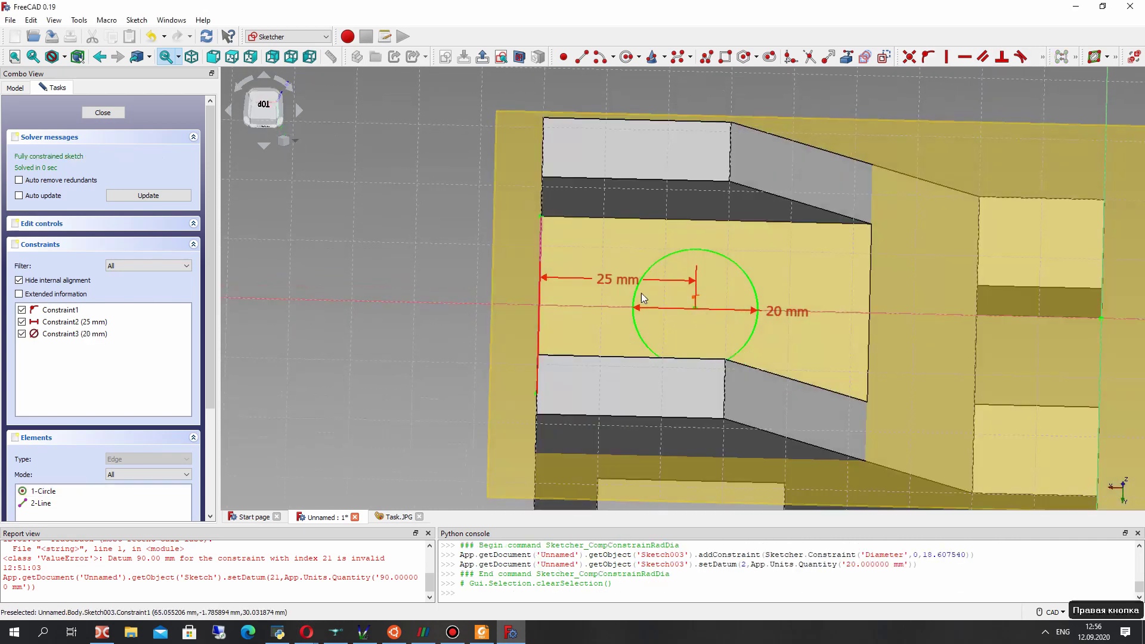
{"action": "left_click", "coordinate": [92, 112]}
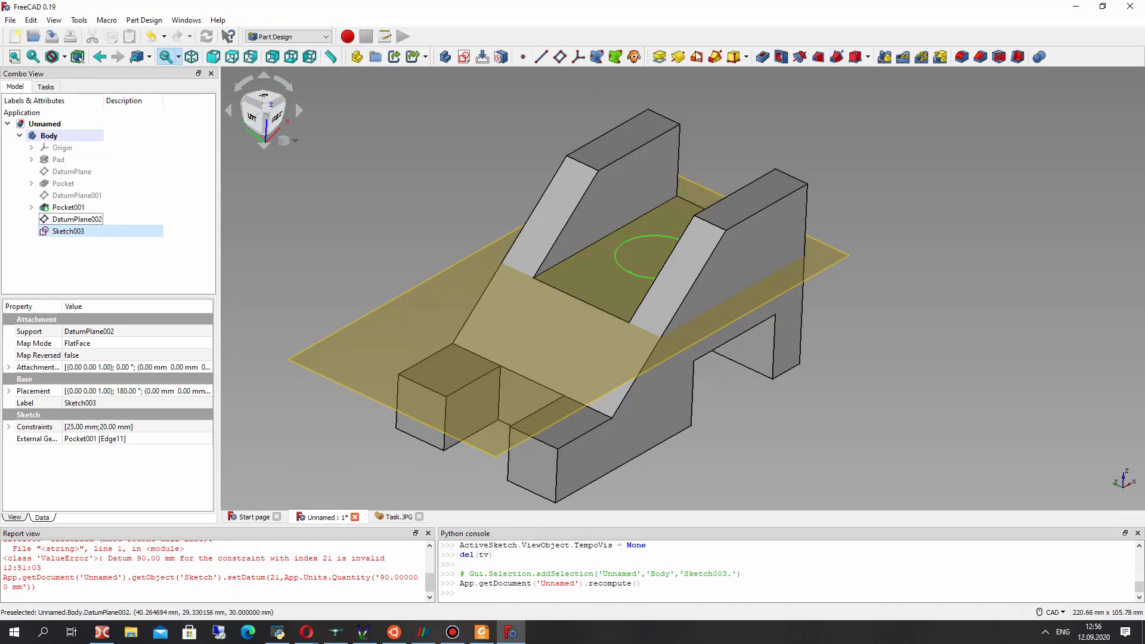
- Pocket the circle sketch 100 mm deep to cut the hole through the slot floor
{"action": "left_click", "coordinate": [763, 57]}
{"action": "type", "text": "100"}
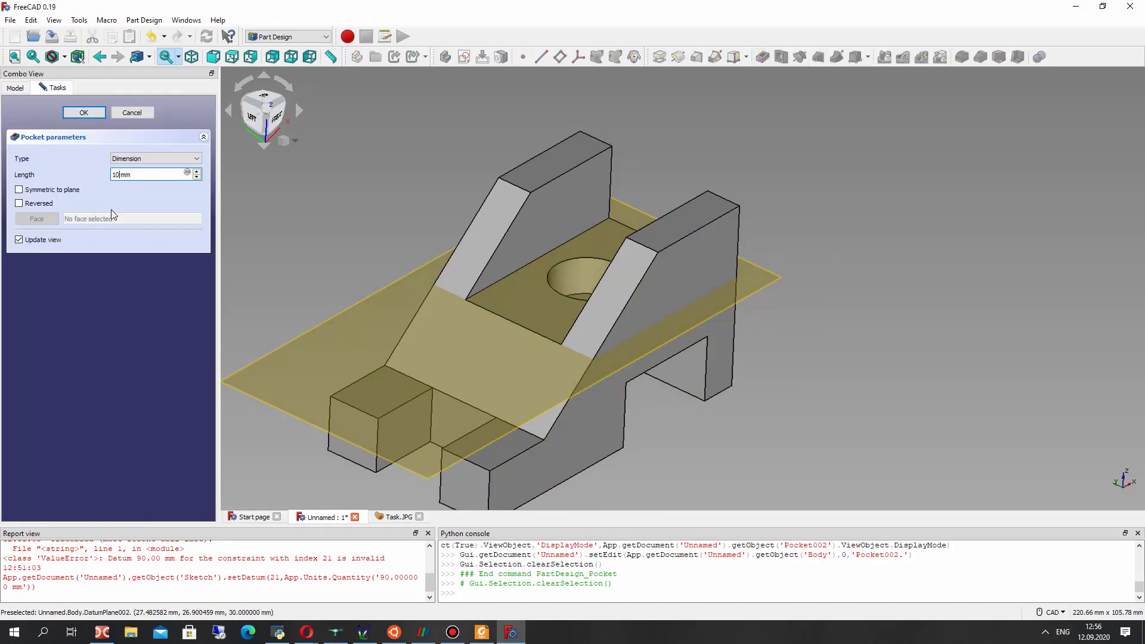
{"action": "left_click", "coordinate": [88, 115]}
{"action": "right_click_drag", "start_coordinate": [588, 199], "coordinate": [675, 221]}
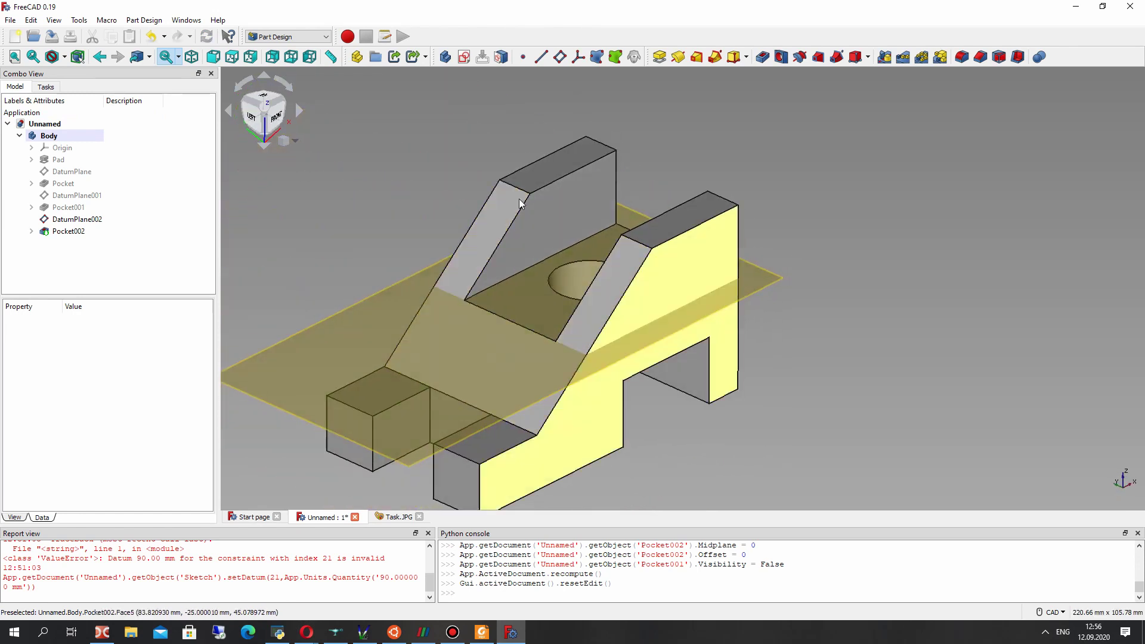
- Hide the datum plane on the slot floor
{"action": "left_click", "coordinate": [143, 219]}
{"action": "key", "text": "space"}
{"action": "middle_click_drag", "start_coordinate": [628, 300], "coordinate": [724, 247]}
{"action": "scroll", "coordinate": [723, 247], "scroll_direction": "down", "scroll_amount": 3}
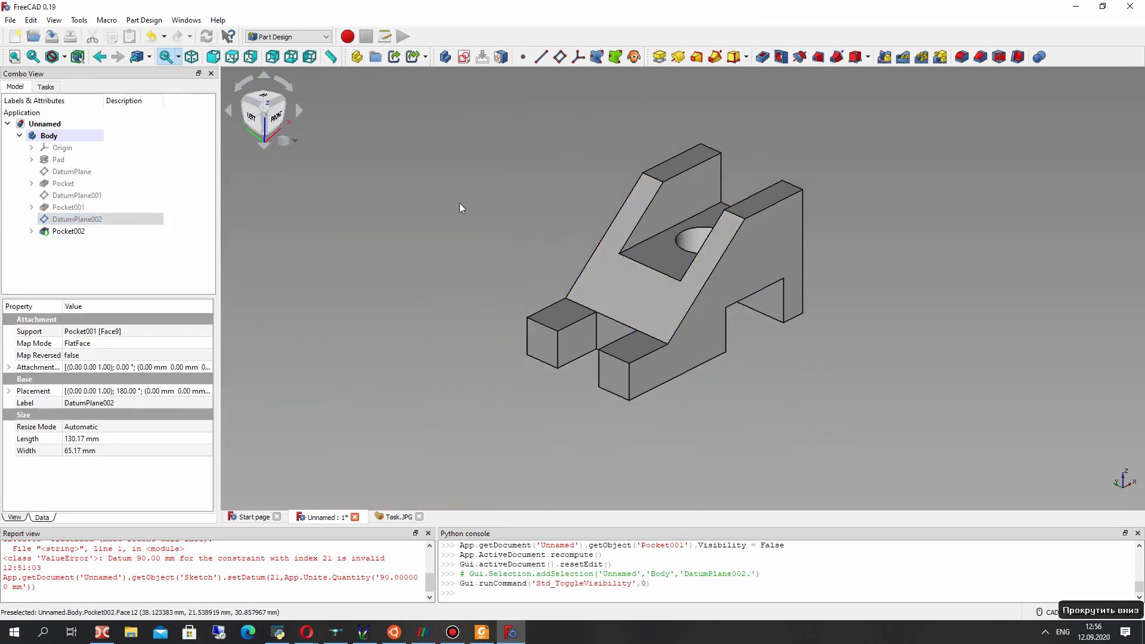
- Compare the bracket with the task drawing and set the hole pocket's Refine property to true
{"action": "left_click", "coordinate": [378, 517]}
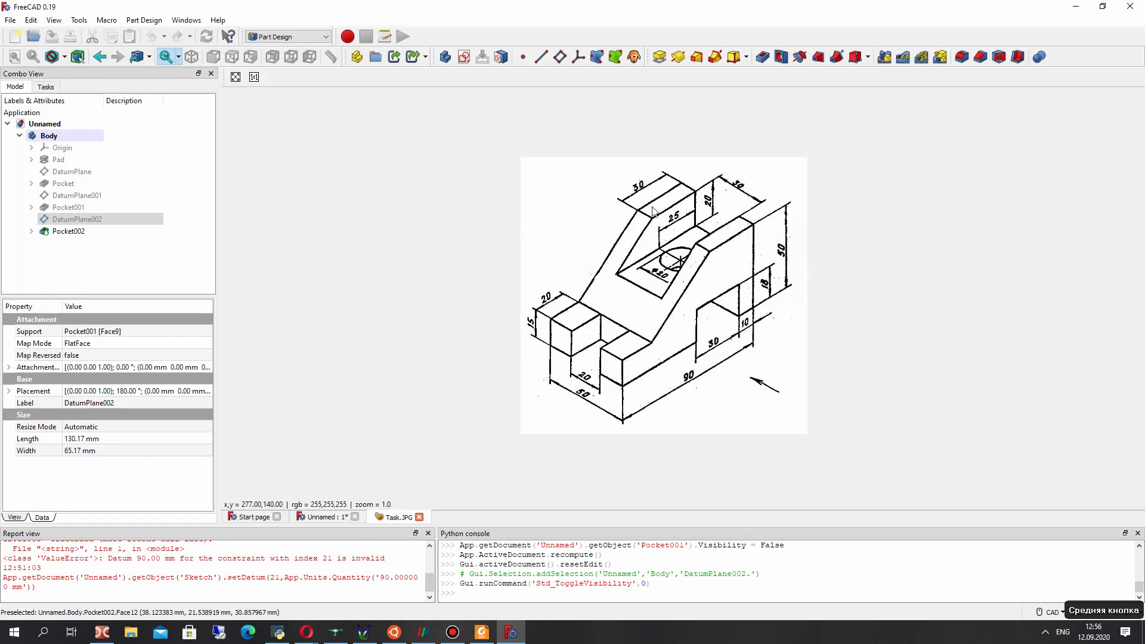
{"action": "left_click", "coordinate": [322, 518]}
{"action": "right_click_drag", "start_coordinate": [490, 471], "coordinate": [579, 356]}
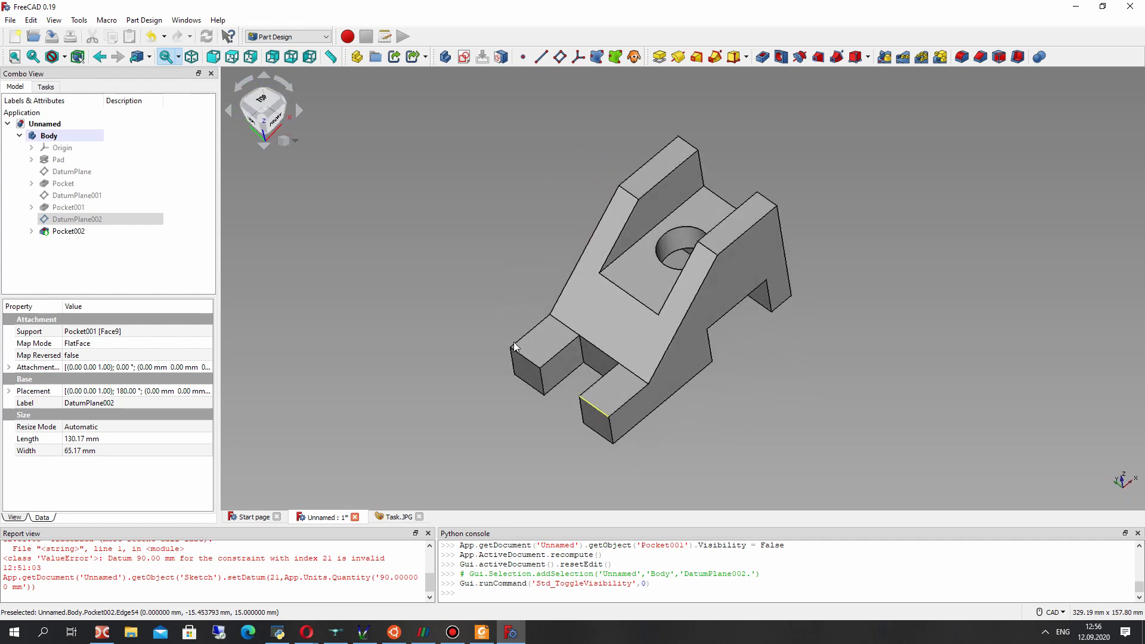
{"action": "left_click", "coordinate": [67, 231]}
{"action": "left_click", "coordinate": [79, 357]}
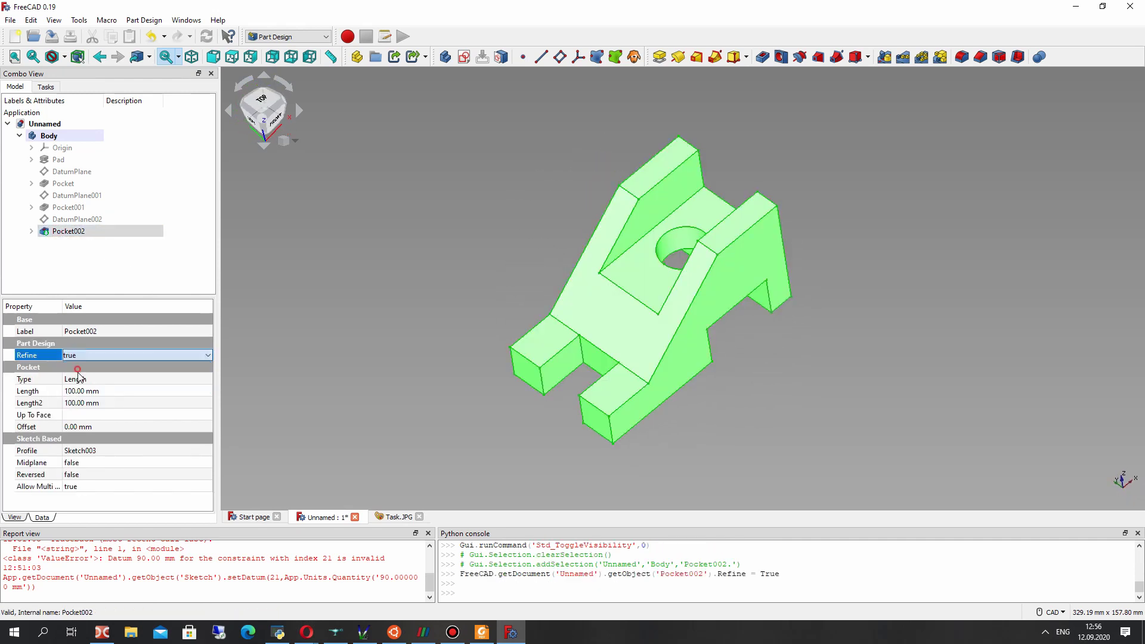